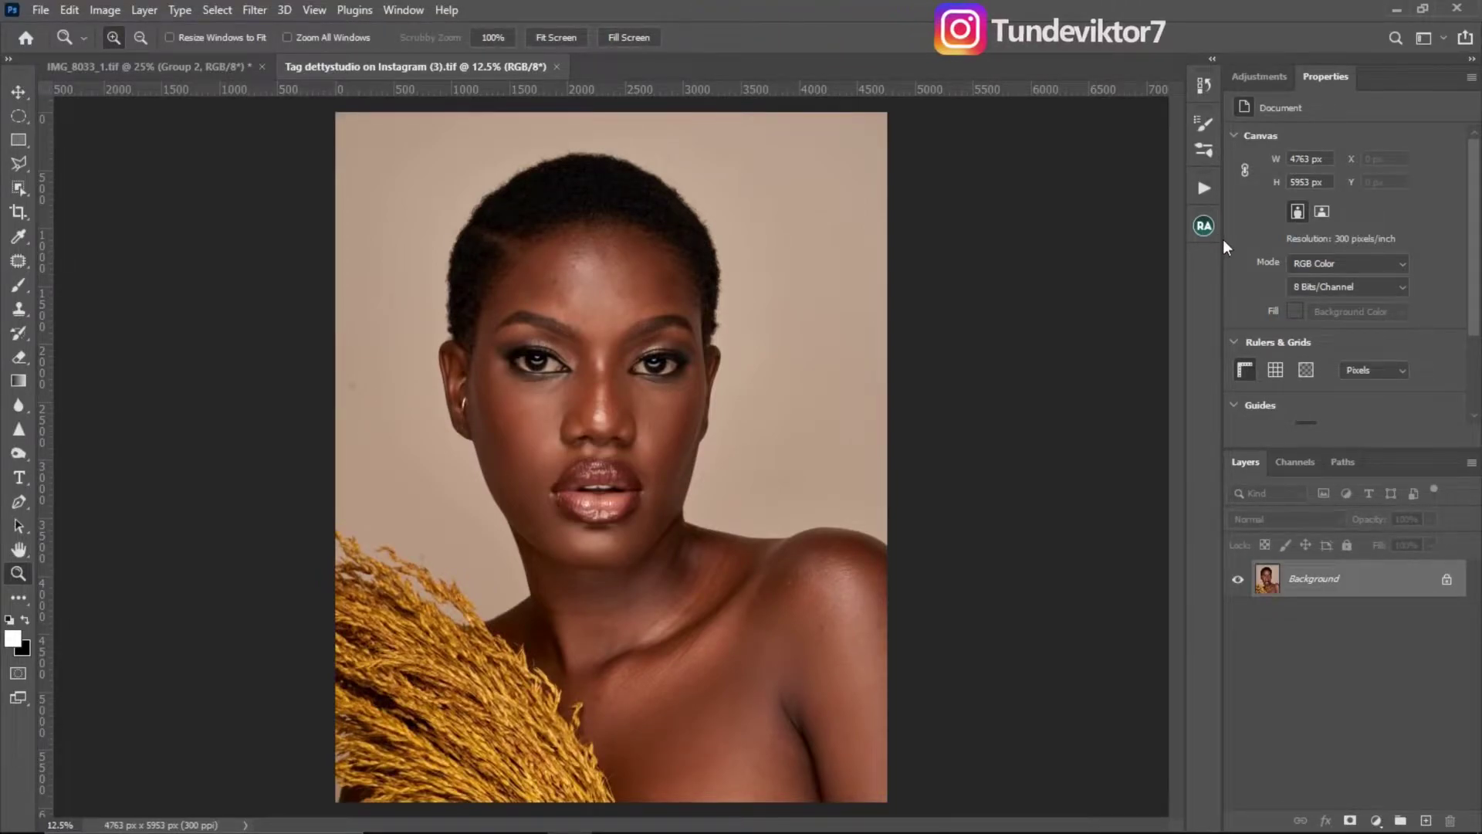
- Duplicate the background layer and run Beauty Retouch frequency separation via Gaussian Blur with a radius of 21 pixels
left_click(1204, 227)
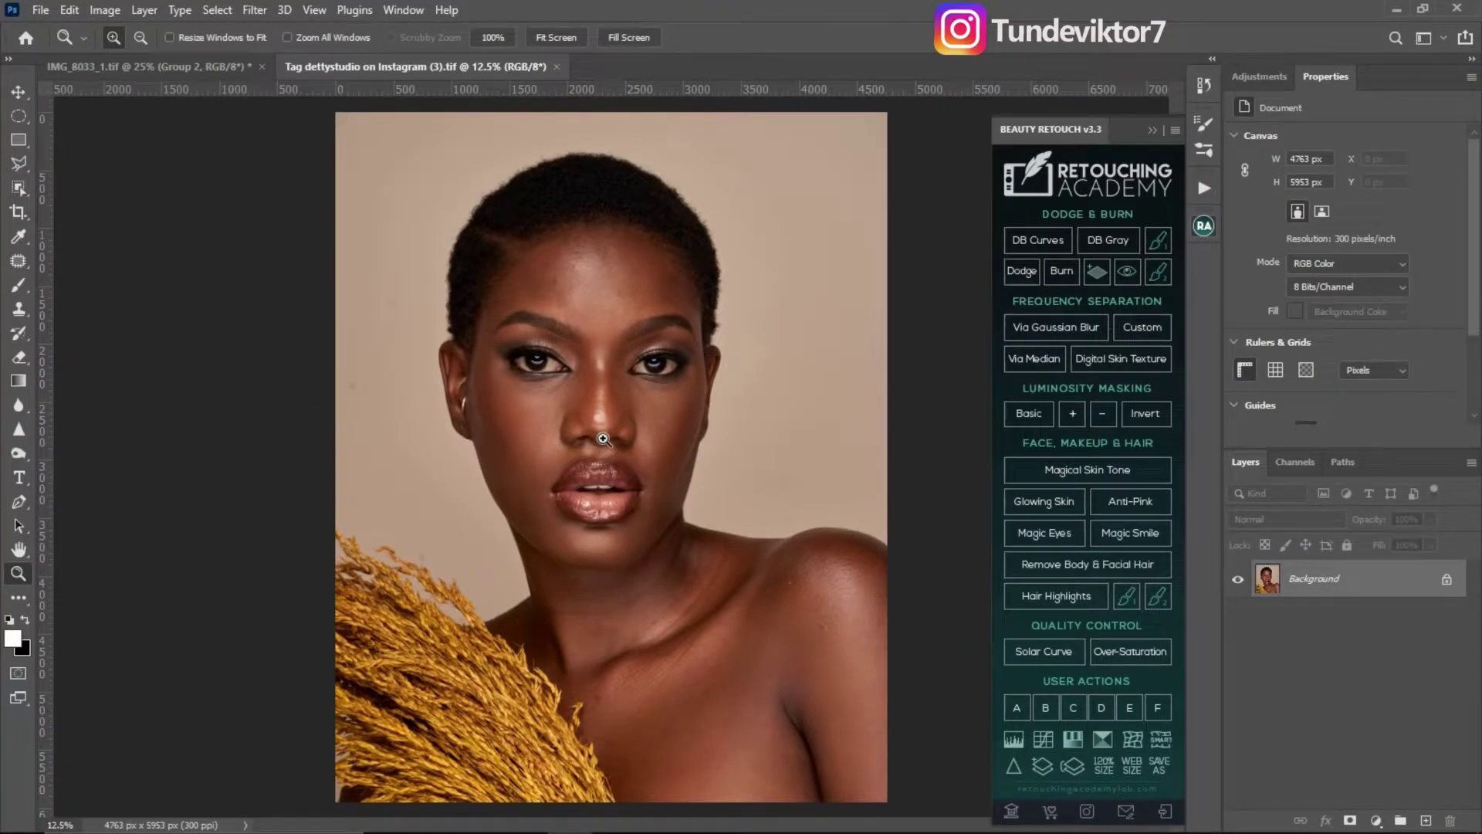
key("ctrl+j")
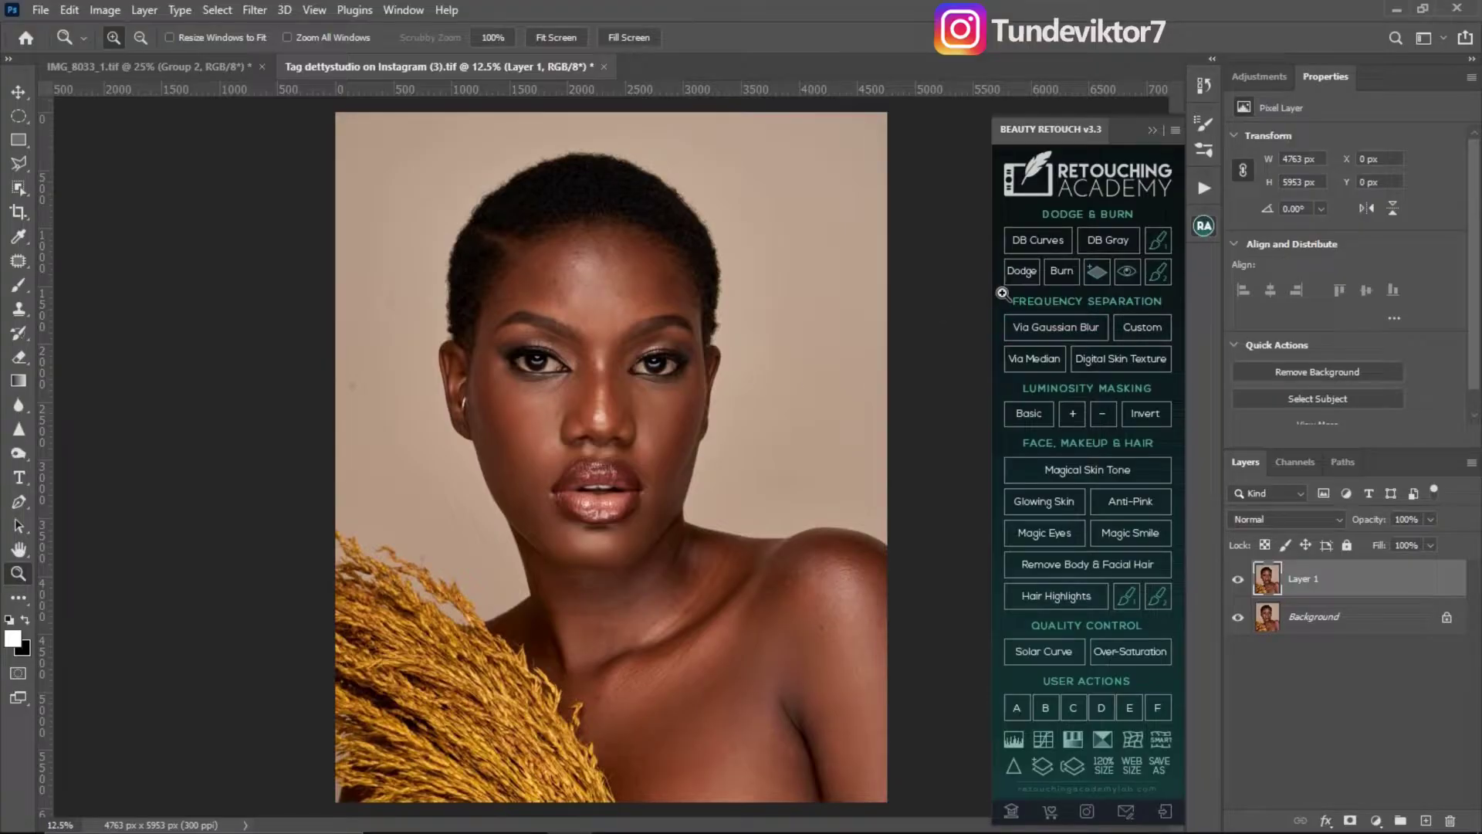
left_click(995, 332)
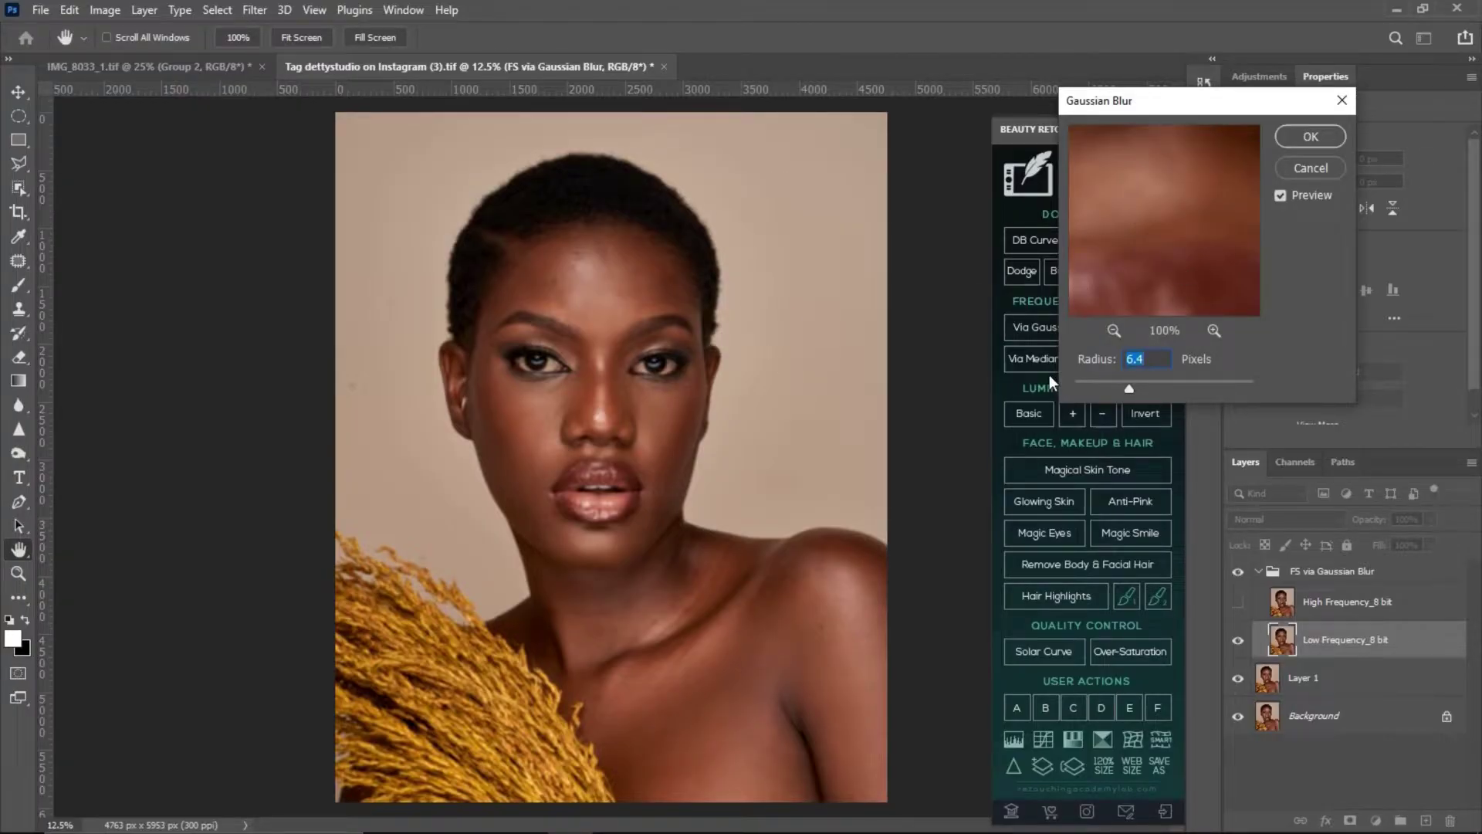
type("21")
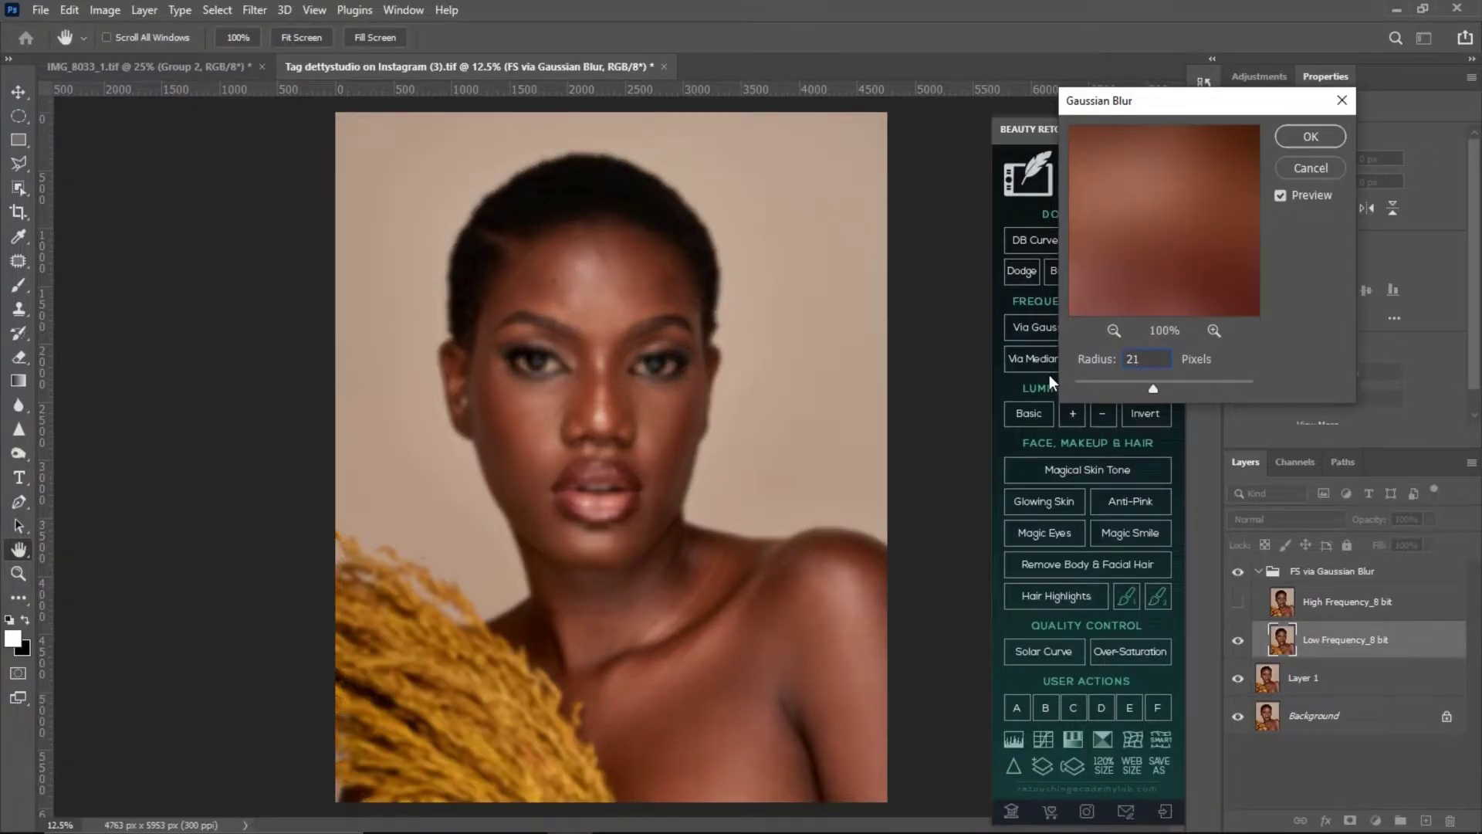
left_click(1312, 139)
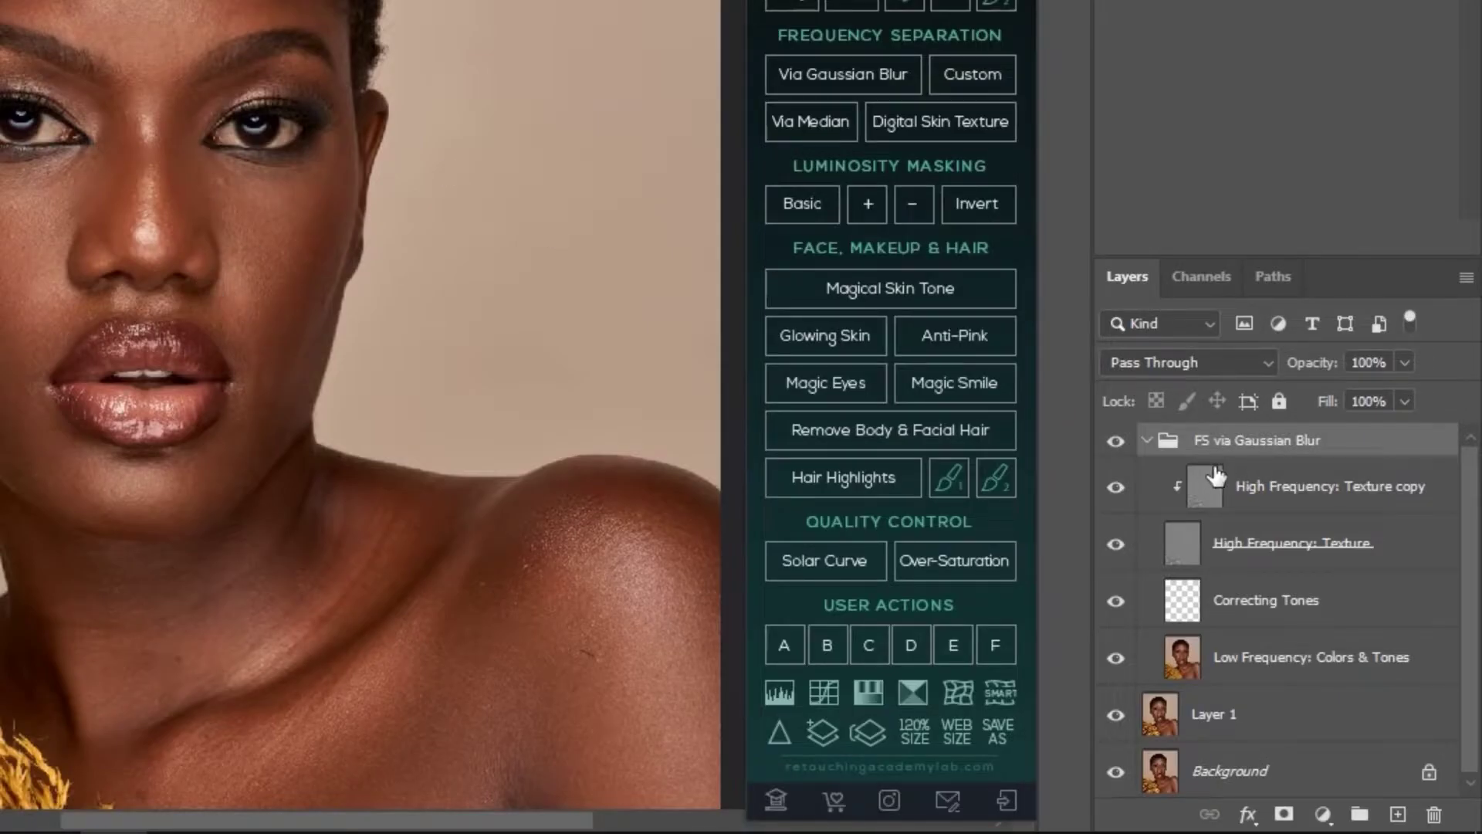
- Examine the FS via Gaussian Blur group, going through its high-frequency texture, correcting tones and low-frequency colors layers
left_click(1147, 442)
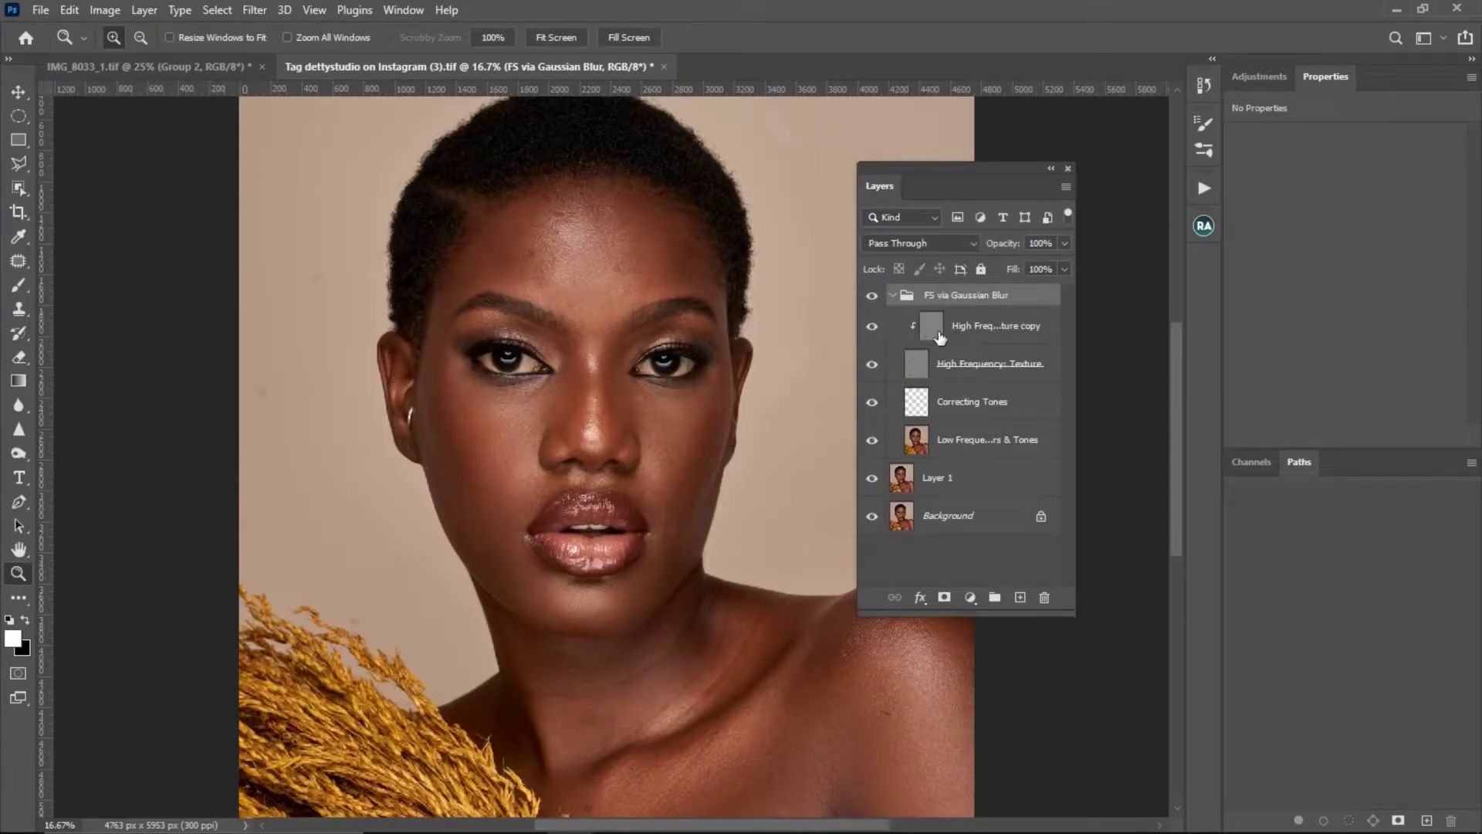
left_click(961, 370)
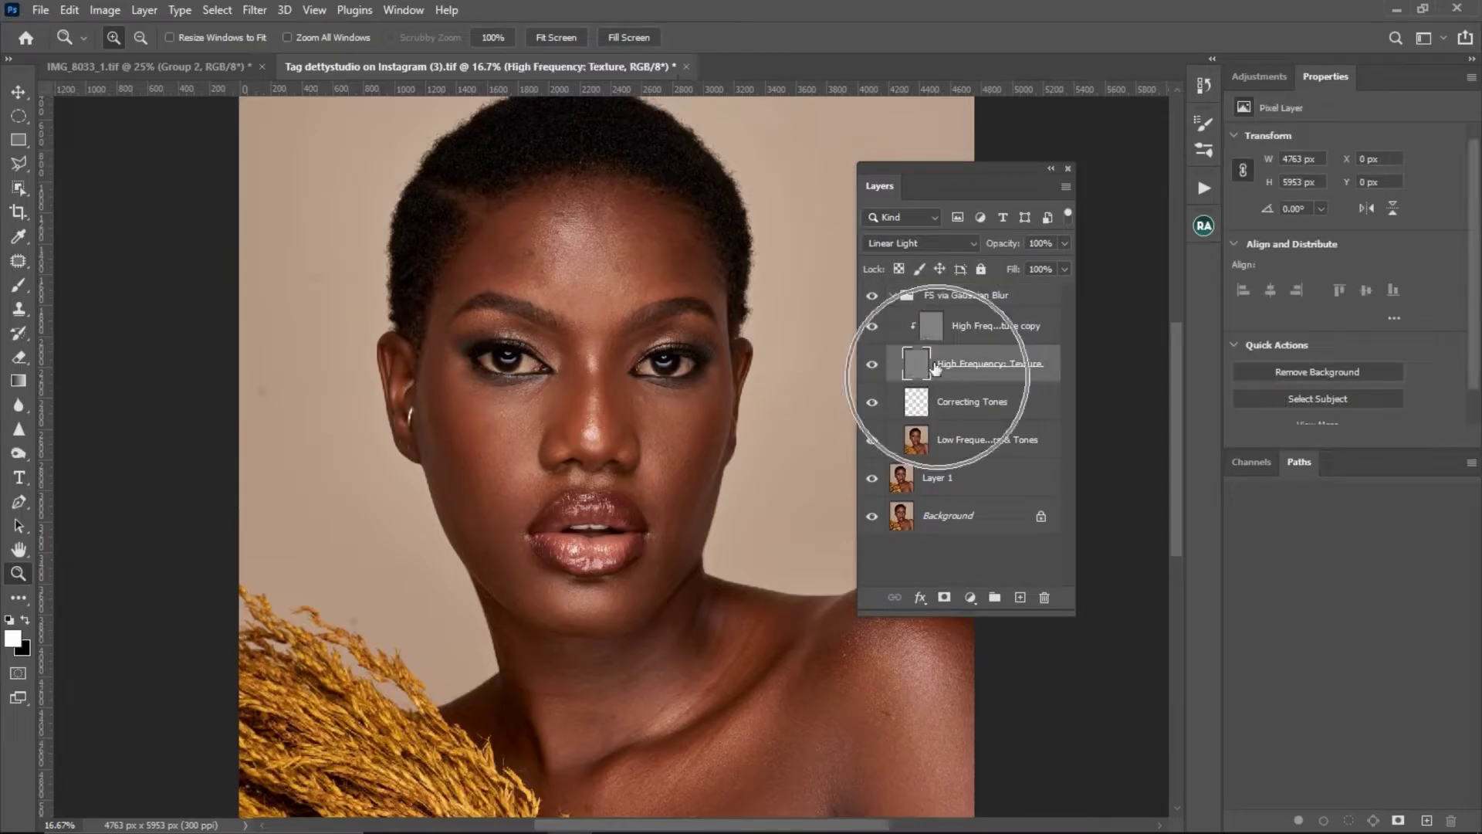
left_click(936, 411)
left_click(961, 443)
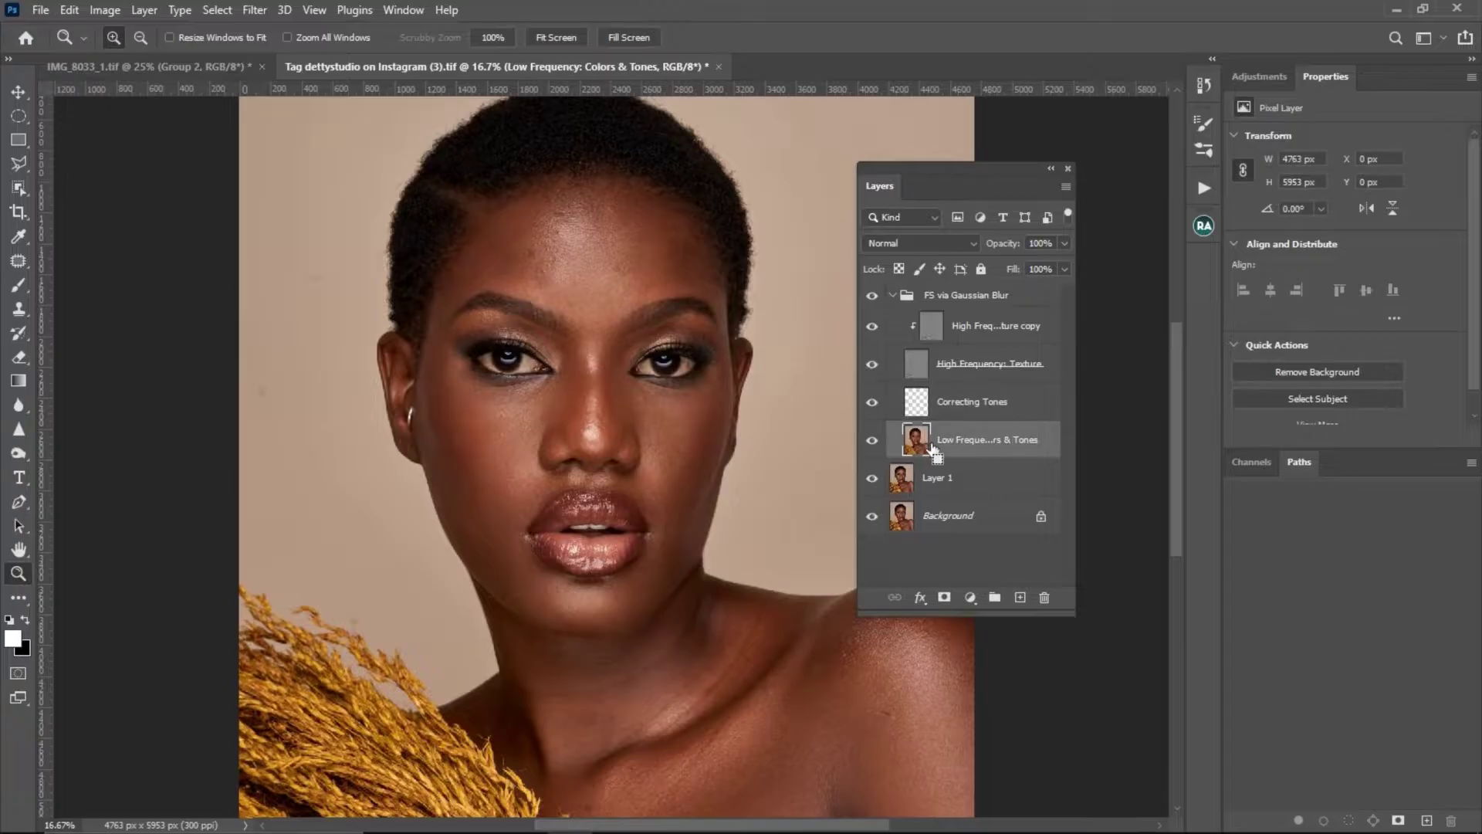
left_click(923, 338)
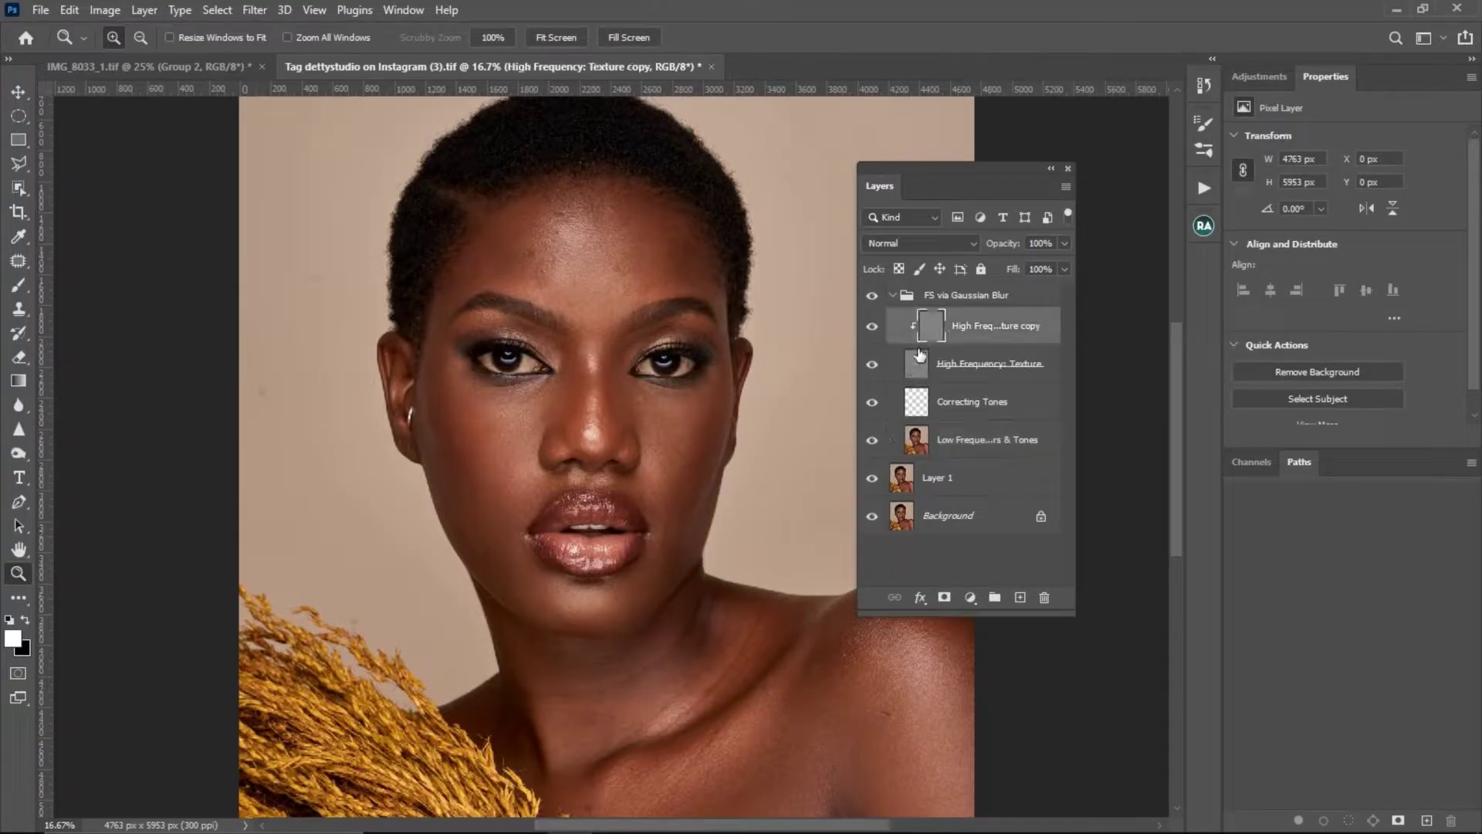
left_click(926, 363)
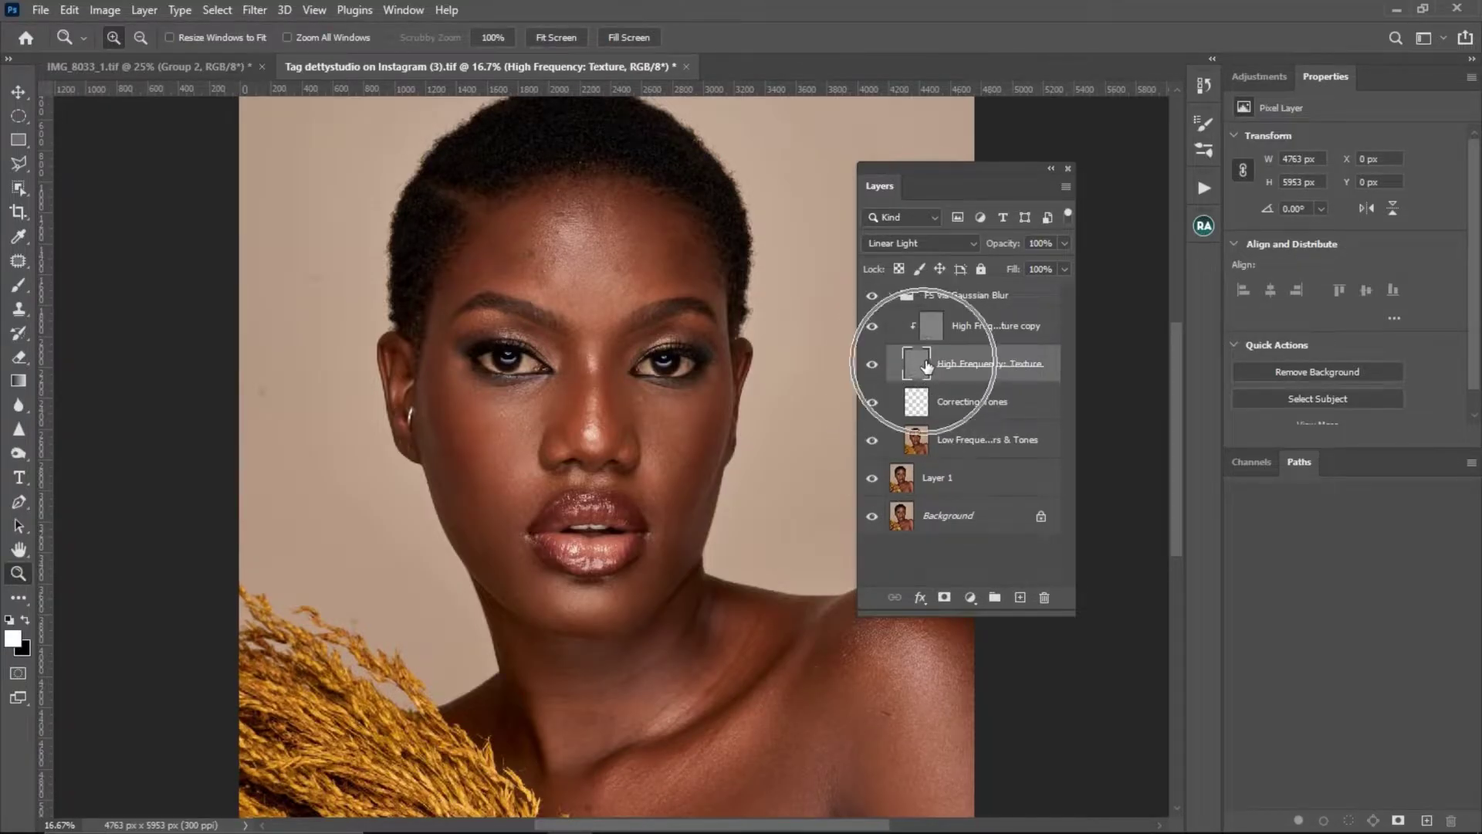
left_click(931, 325)
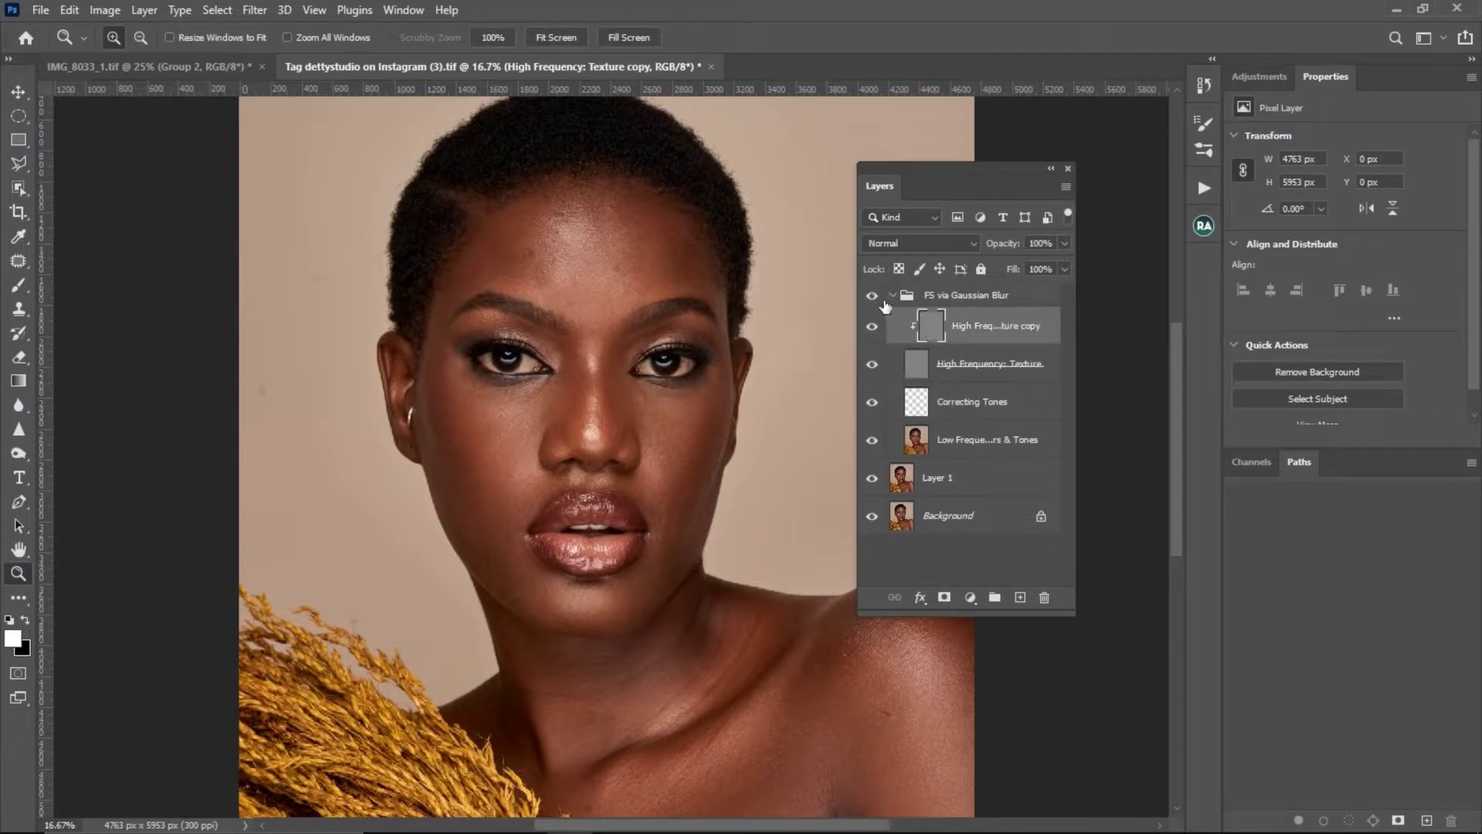
left_click(555, 310)
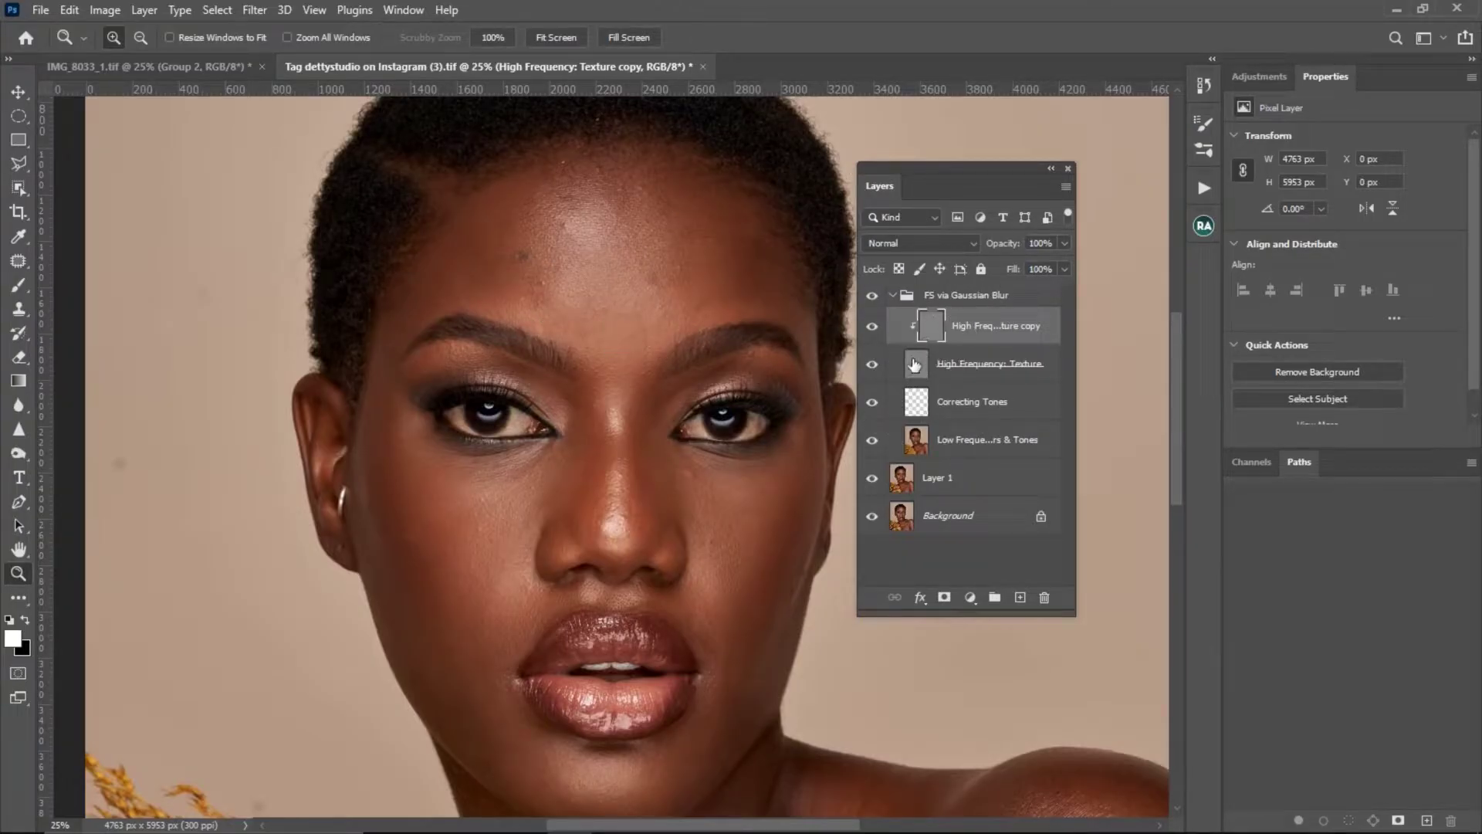
- Hide and reshow the High Frequency: Texture layer and the low-frequency layer in turn to compare what each contains
left_click(917, 442)
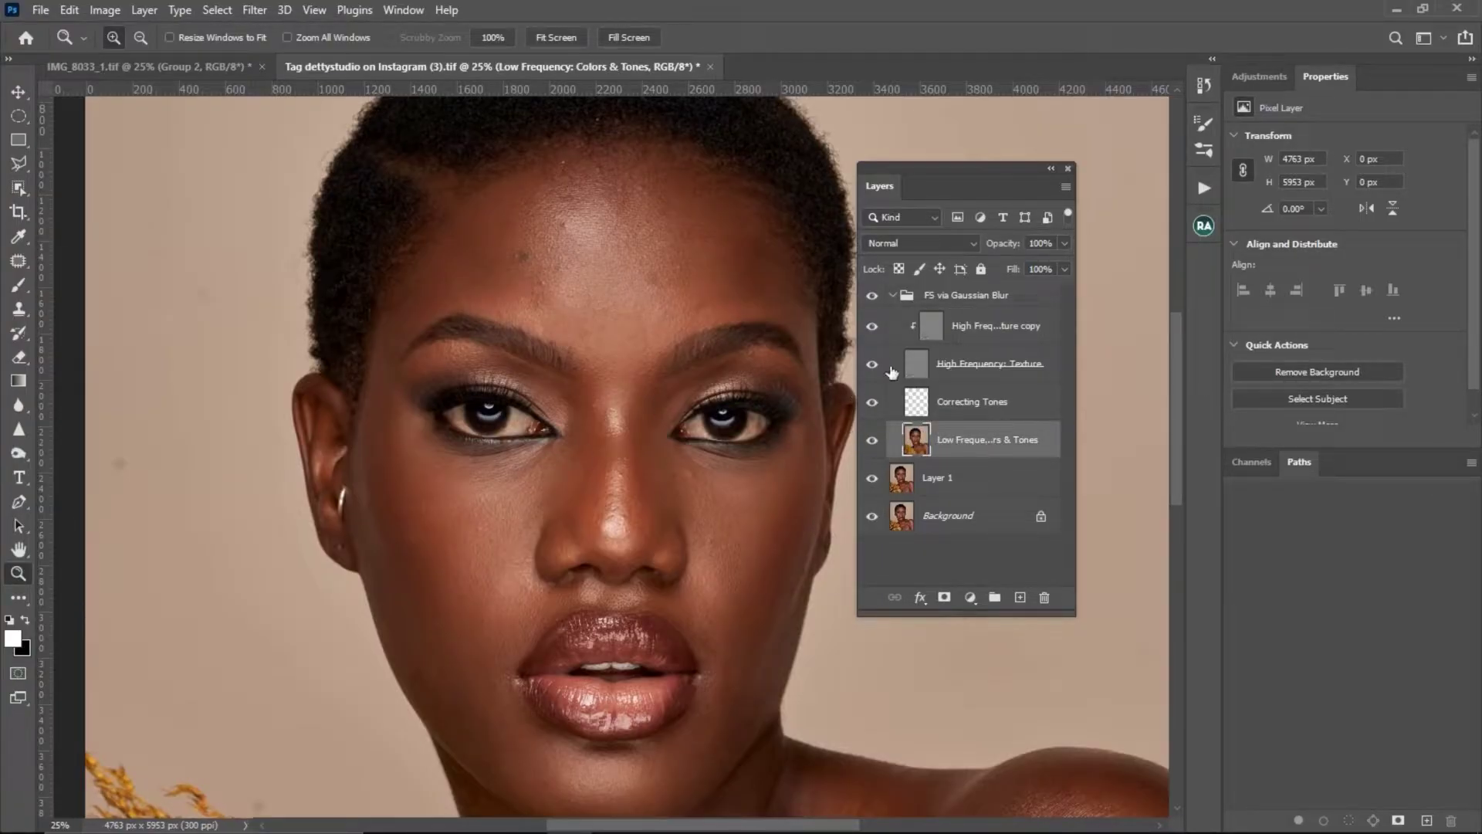
left_click(872, 366)
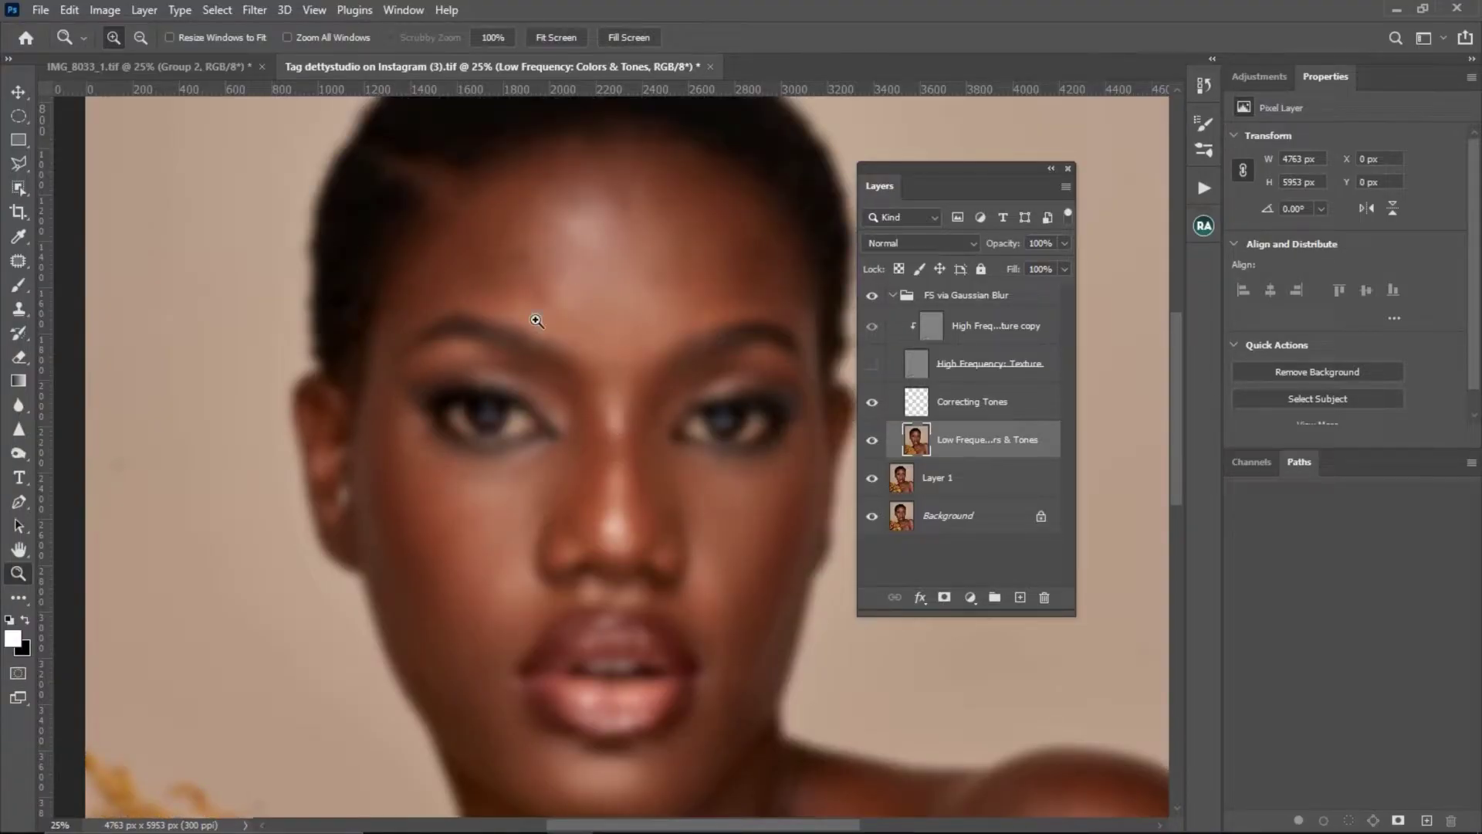
left_click(872, 364)
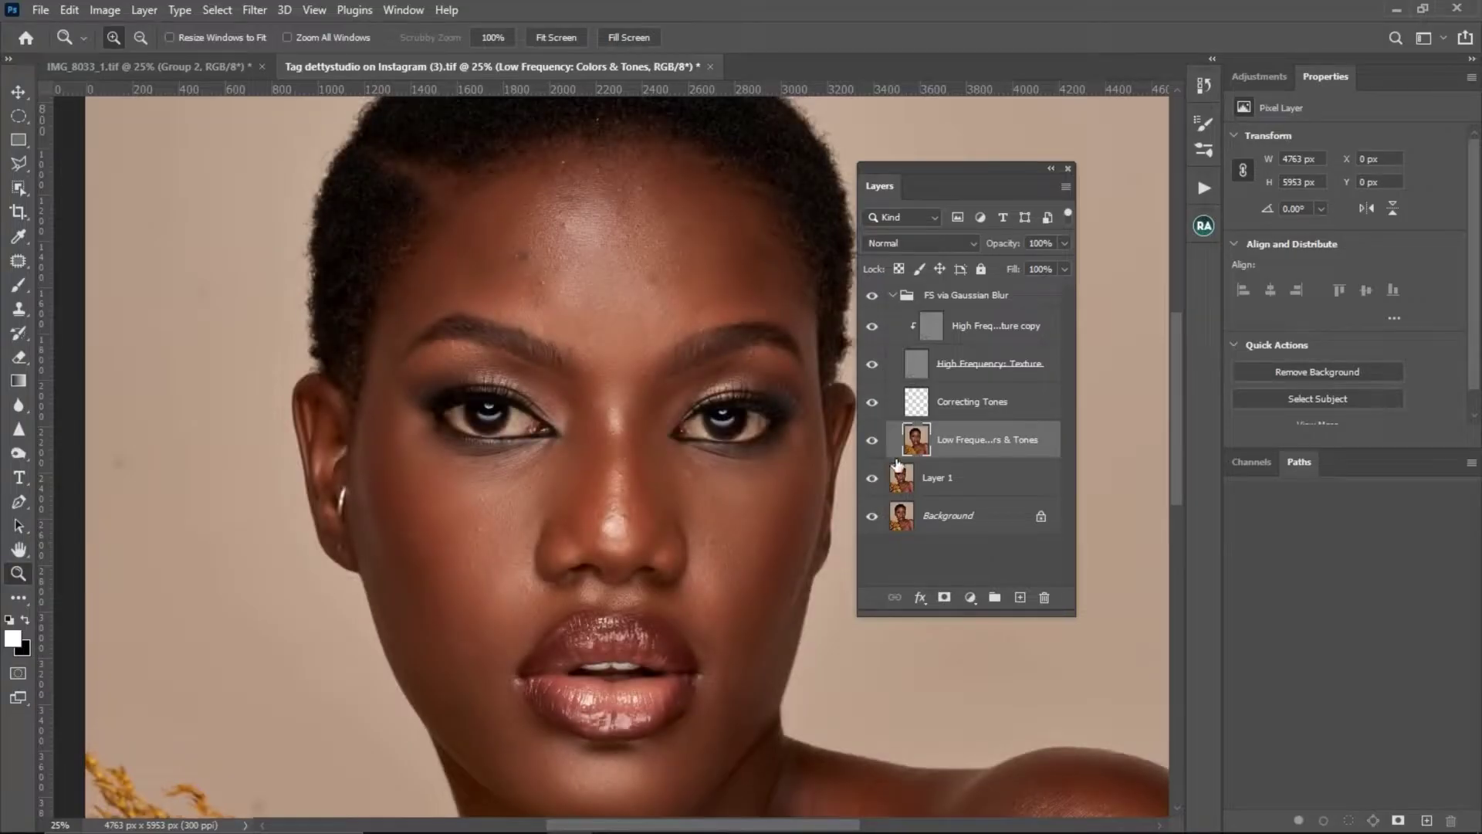
left_click(872, 441)
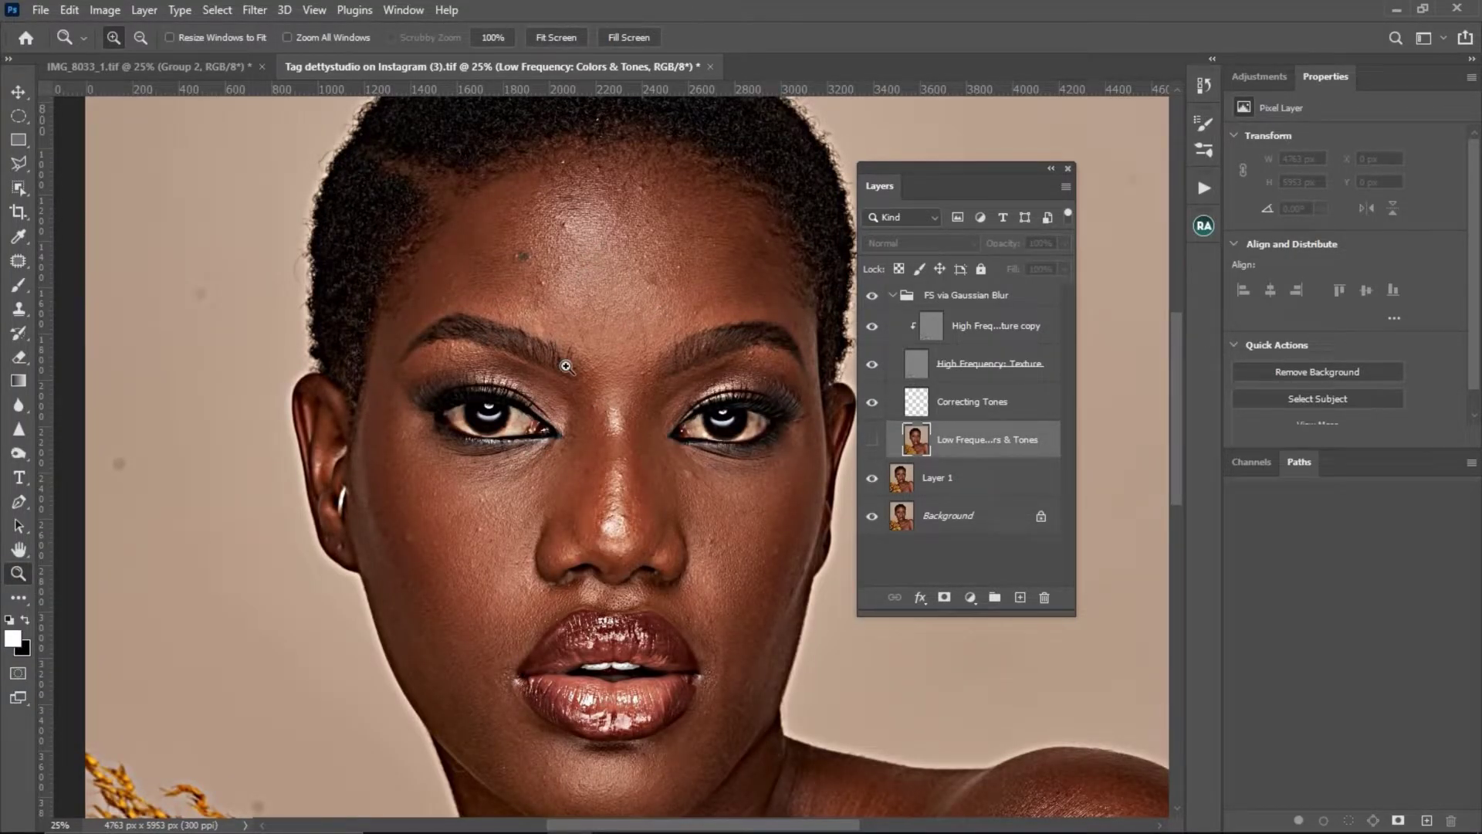
left_click(872, 440)
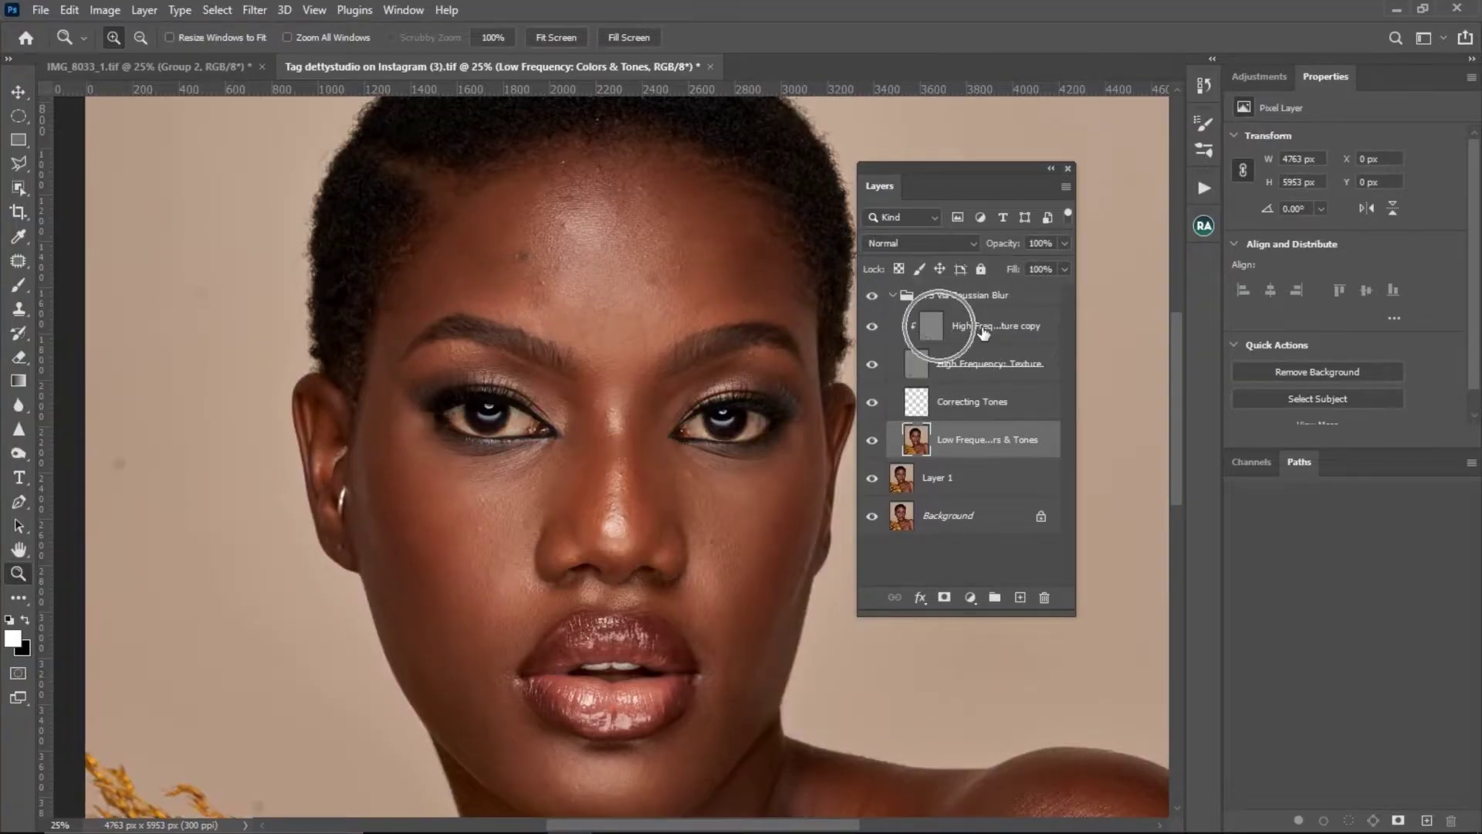
key("ctrl")
key("ctrl")
key("ctrl")
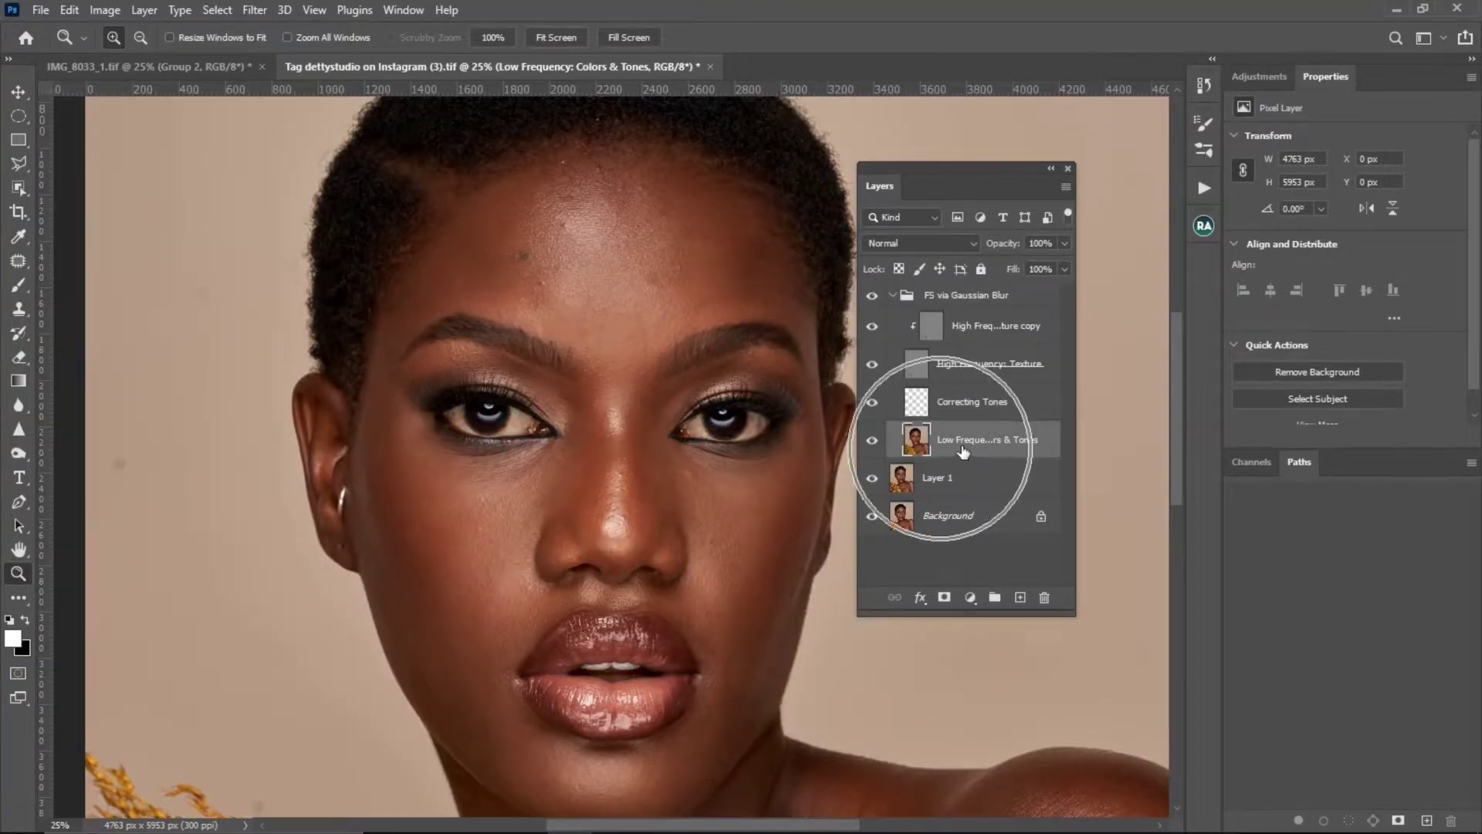
- Select the clipped High Frequency: Texture copy layer and activate the Clone Stamp tool for retouching the skin
left_click(702, 288)
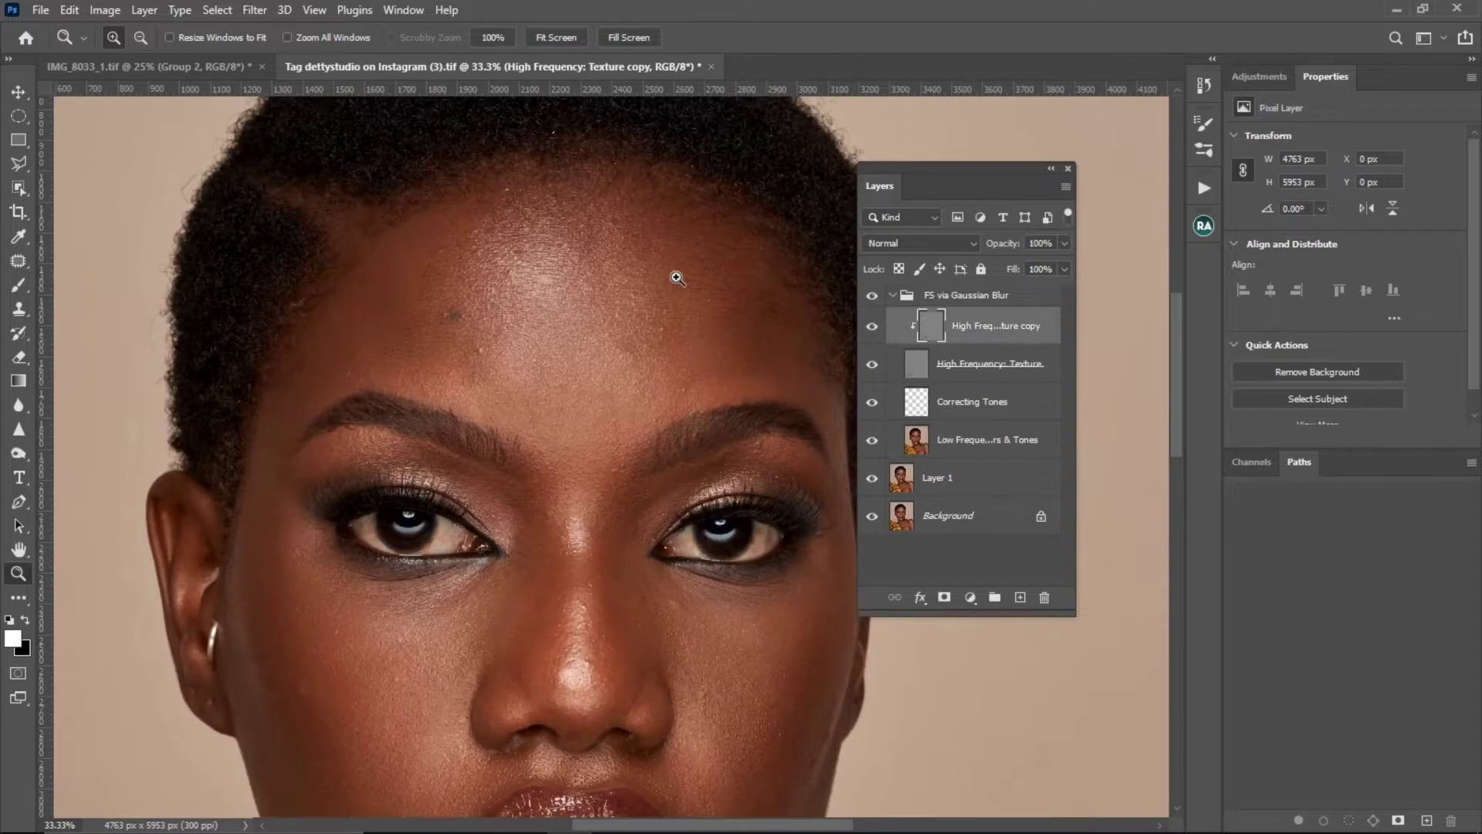
left_click(934, 329)
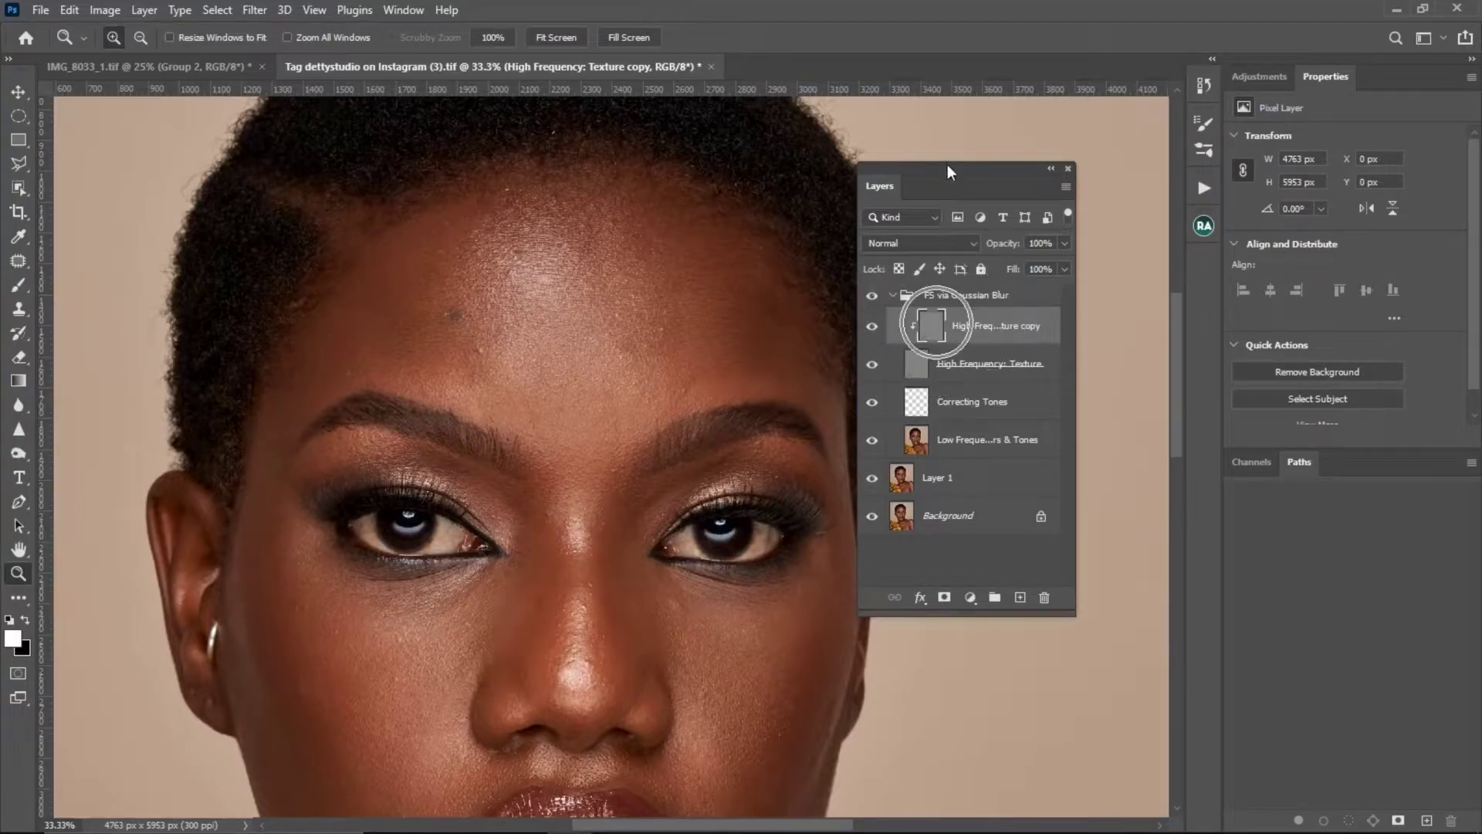
left_click_drag(972, 188, 1015, 190)
left_click(960, 365)
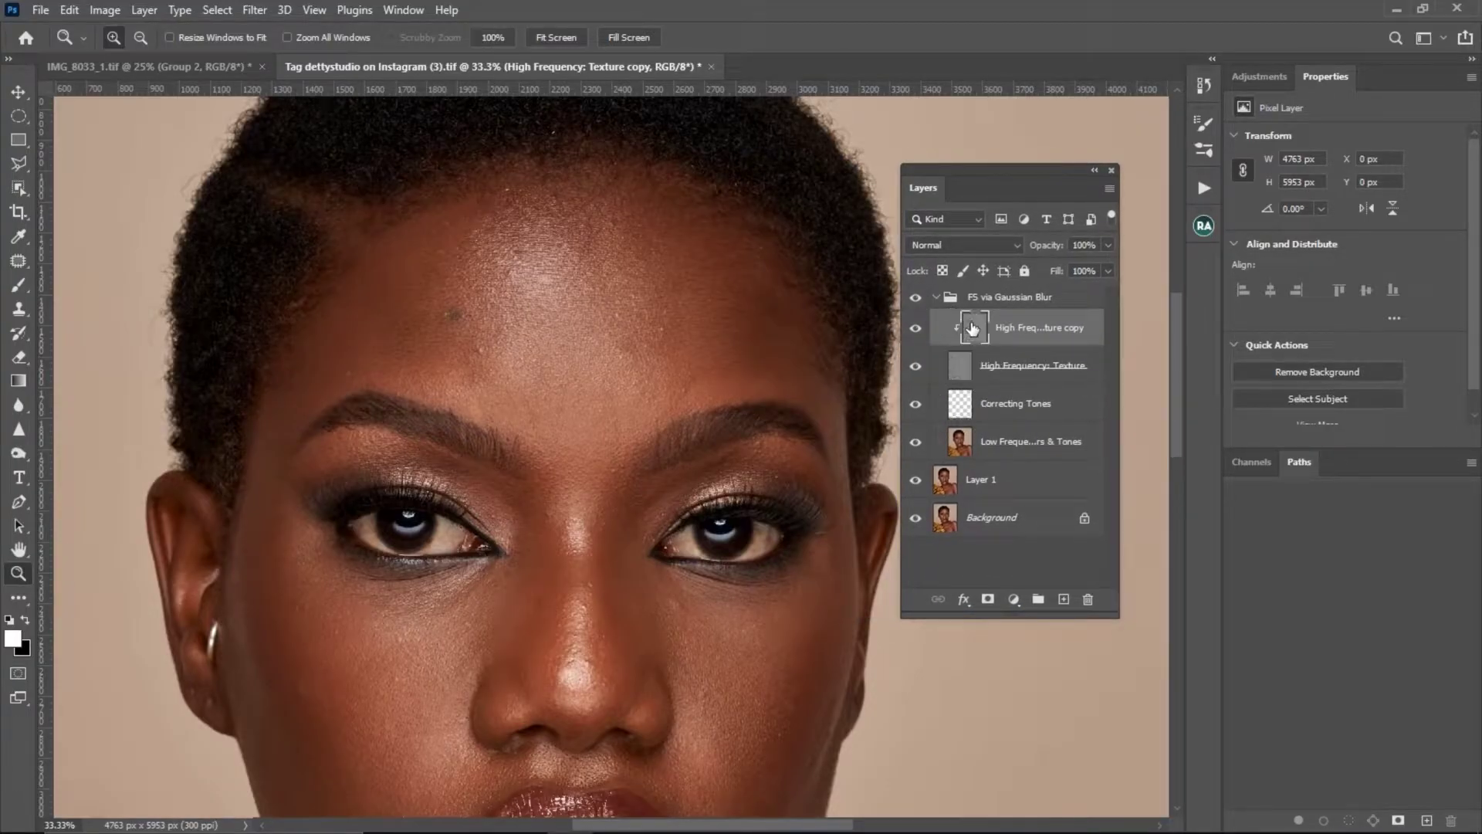
left_click(975, 330)
left_click(973, 328)
left_click(26, 309)
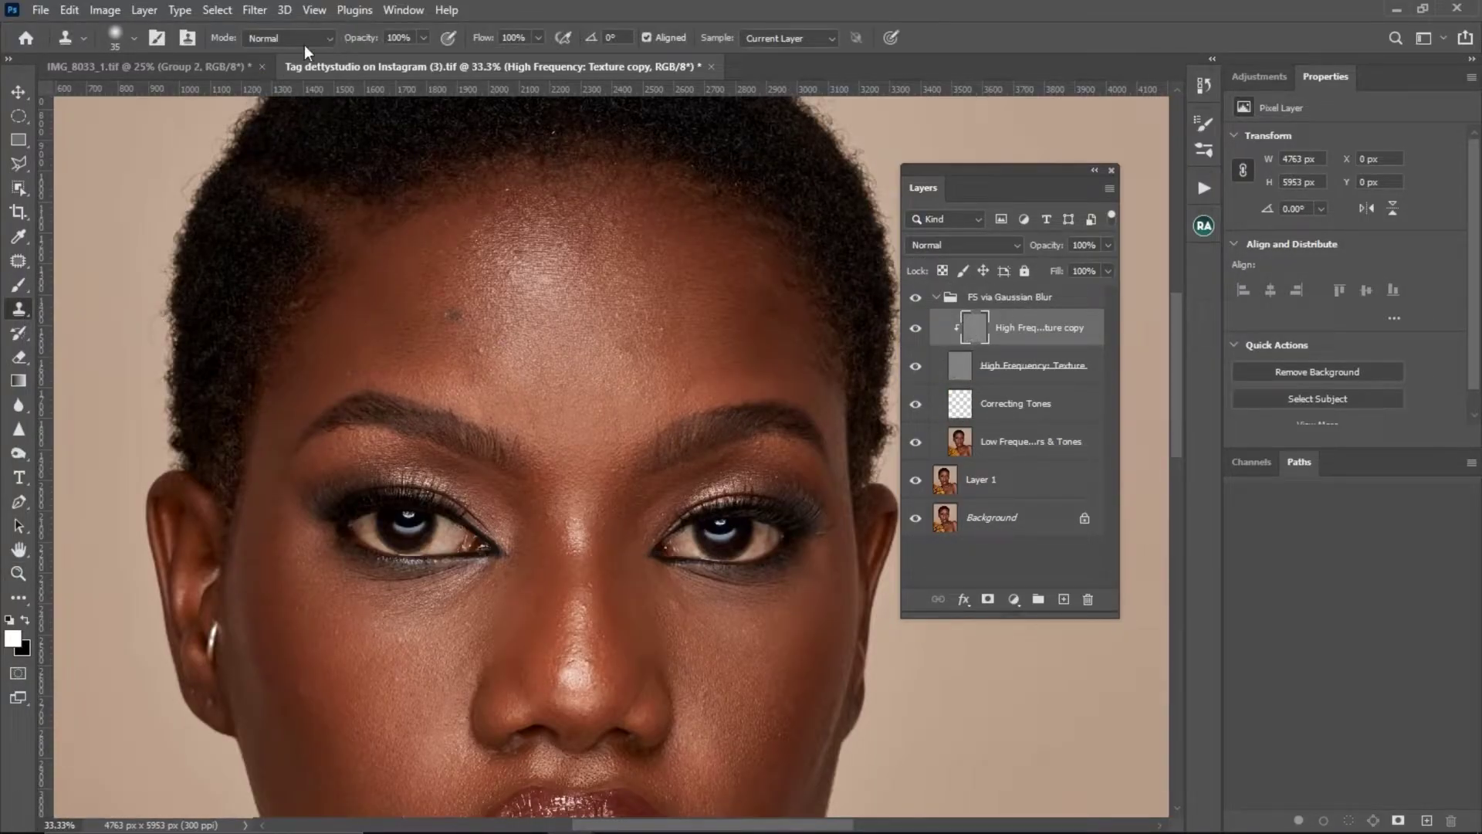
- Check the Clone Stamp's opacity, flow, aligned and sample settings
key("ctrl")
key("ctrl")
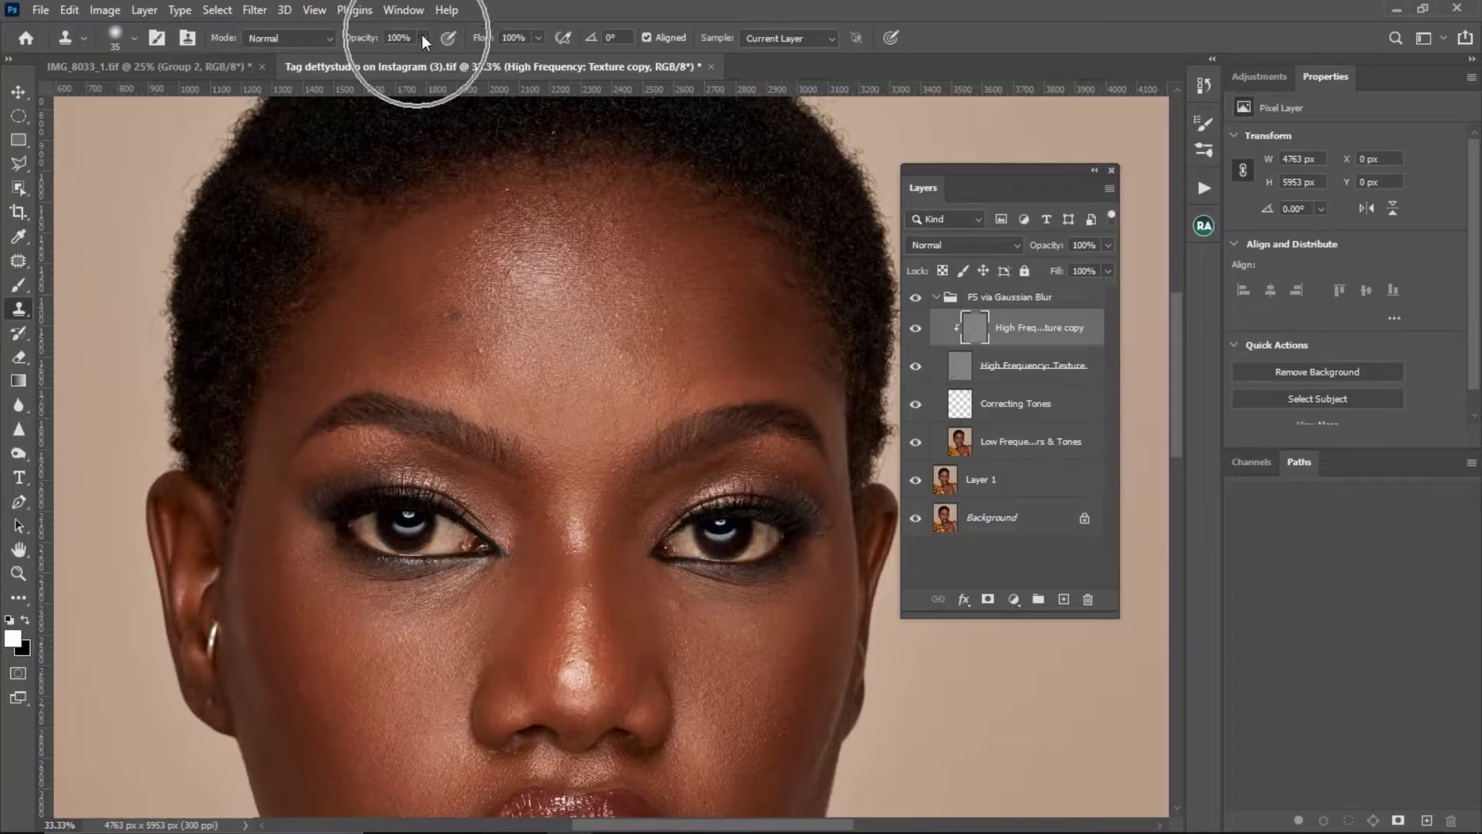
key("ctrl")
key("ctrl")
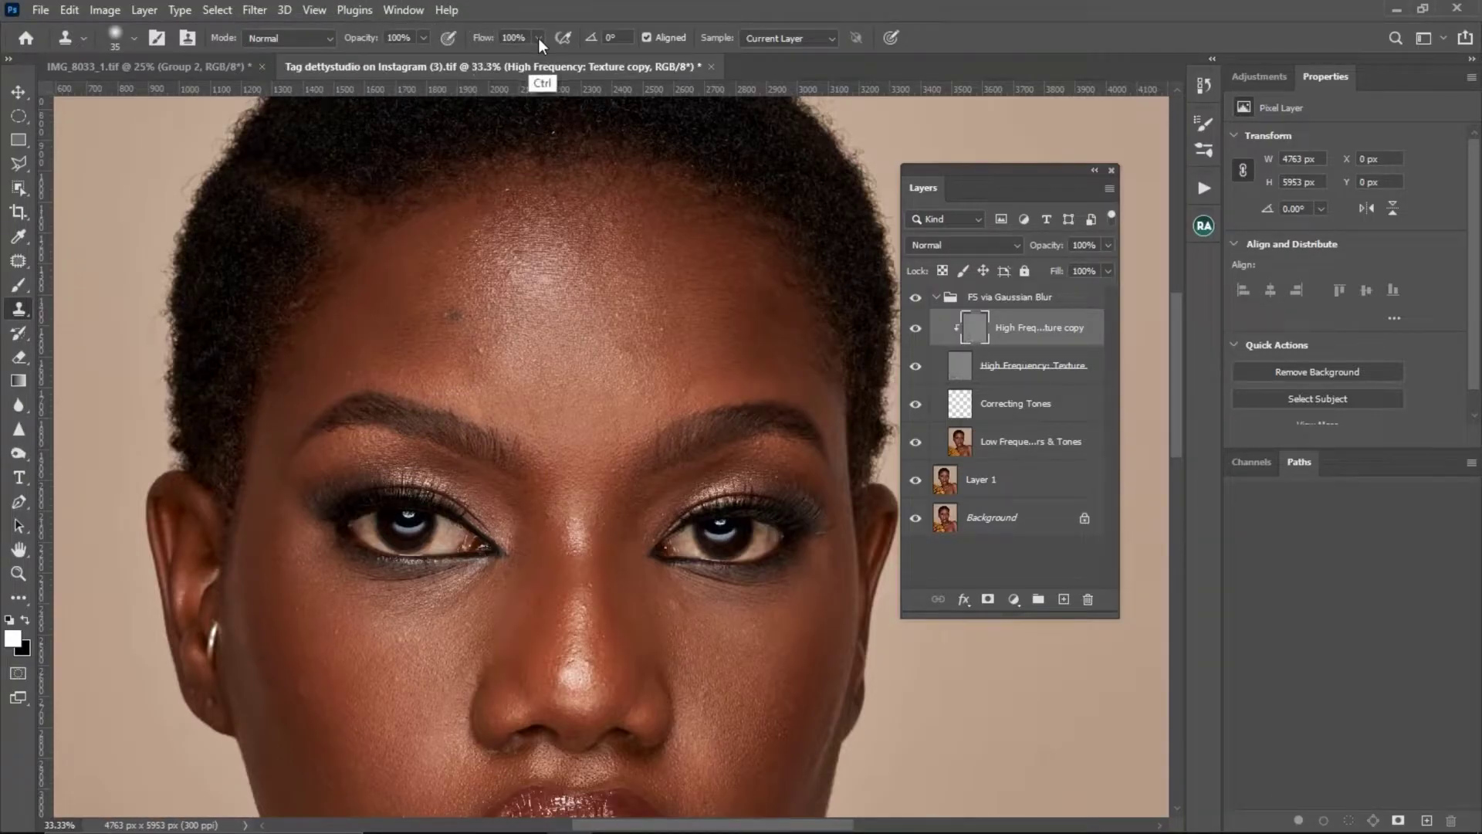
key("ctrl")
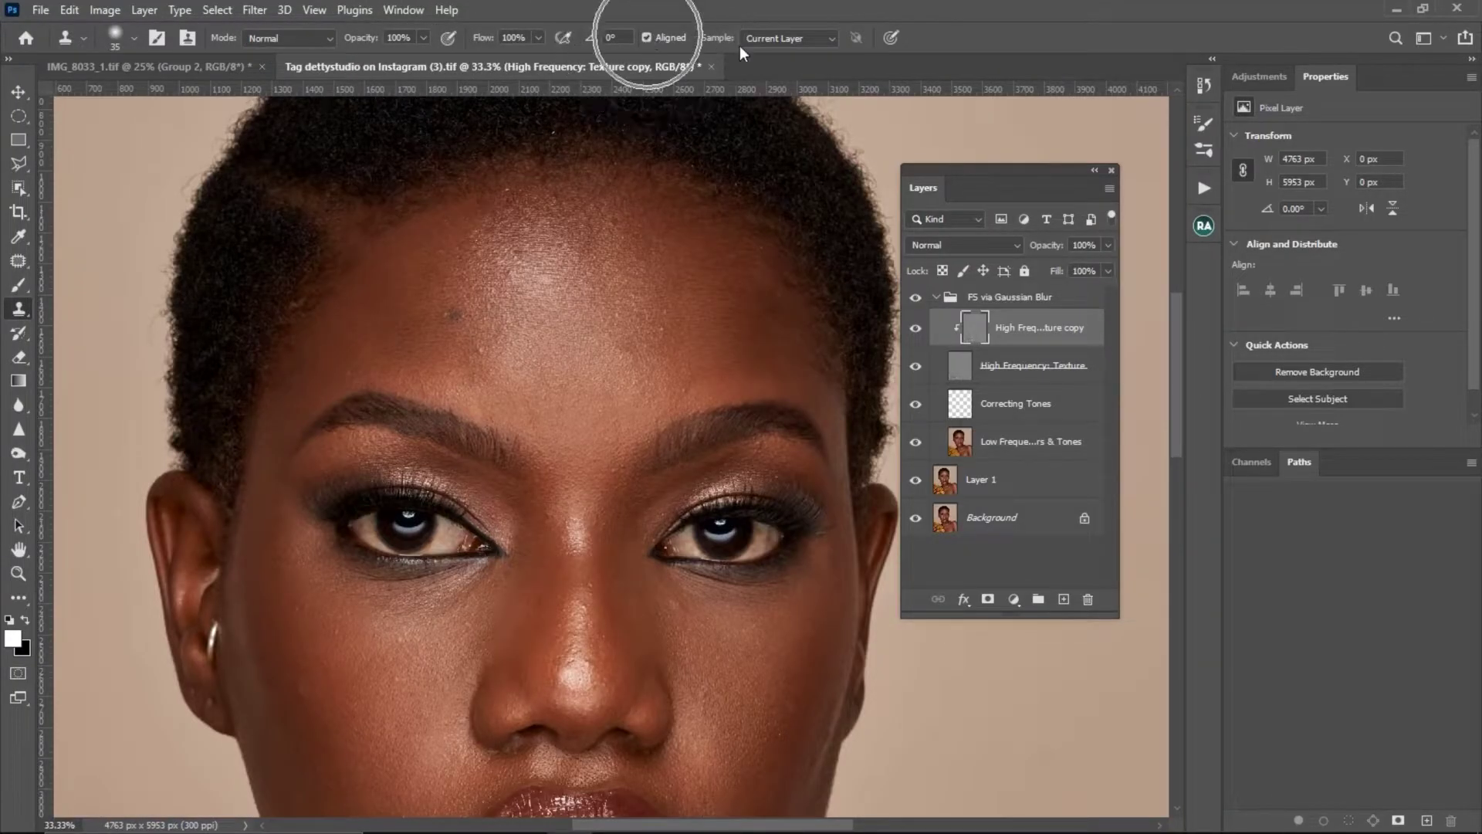
key("ctrl")
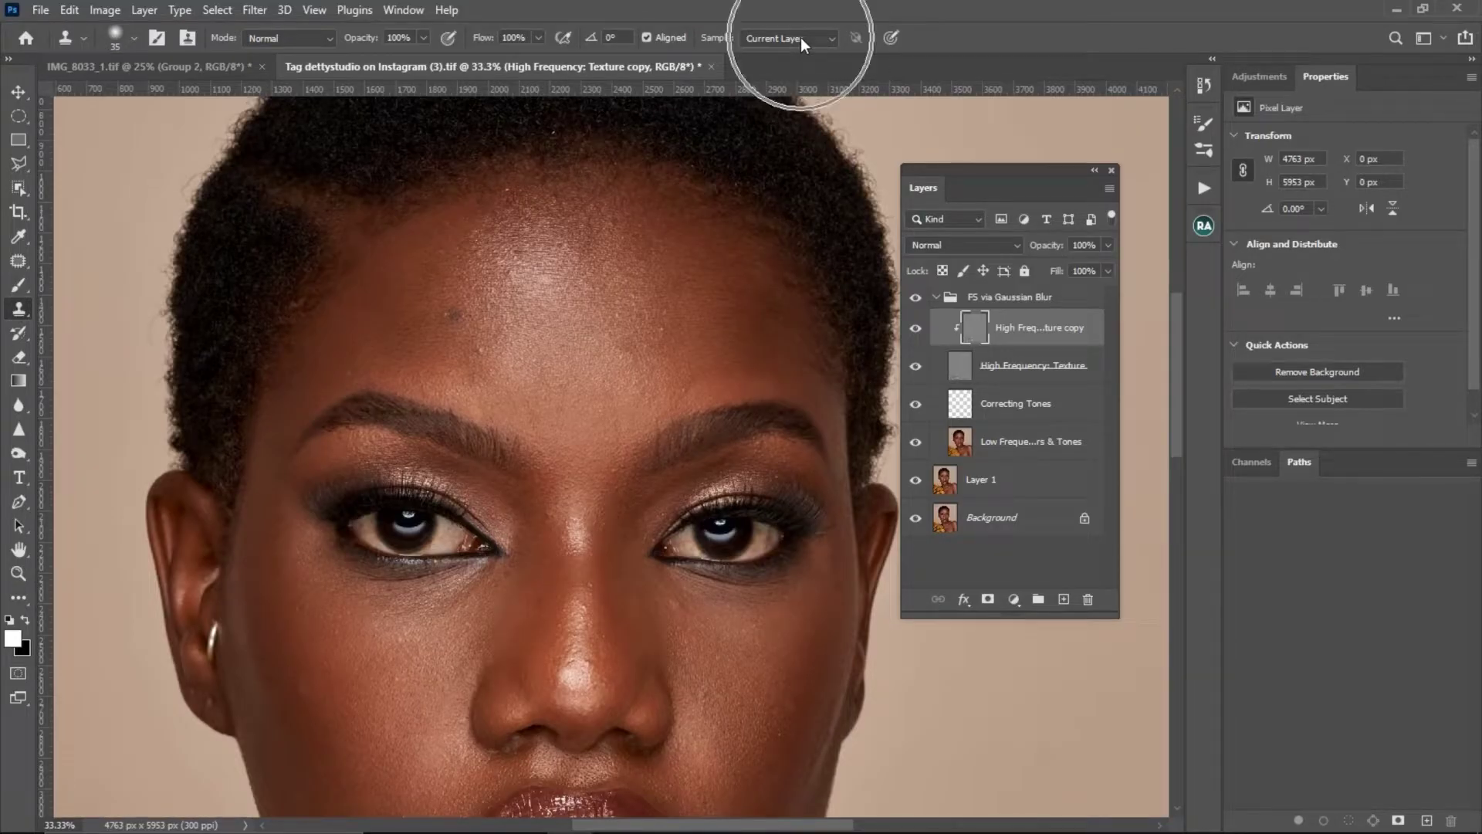
key("ctrl")
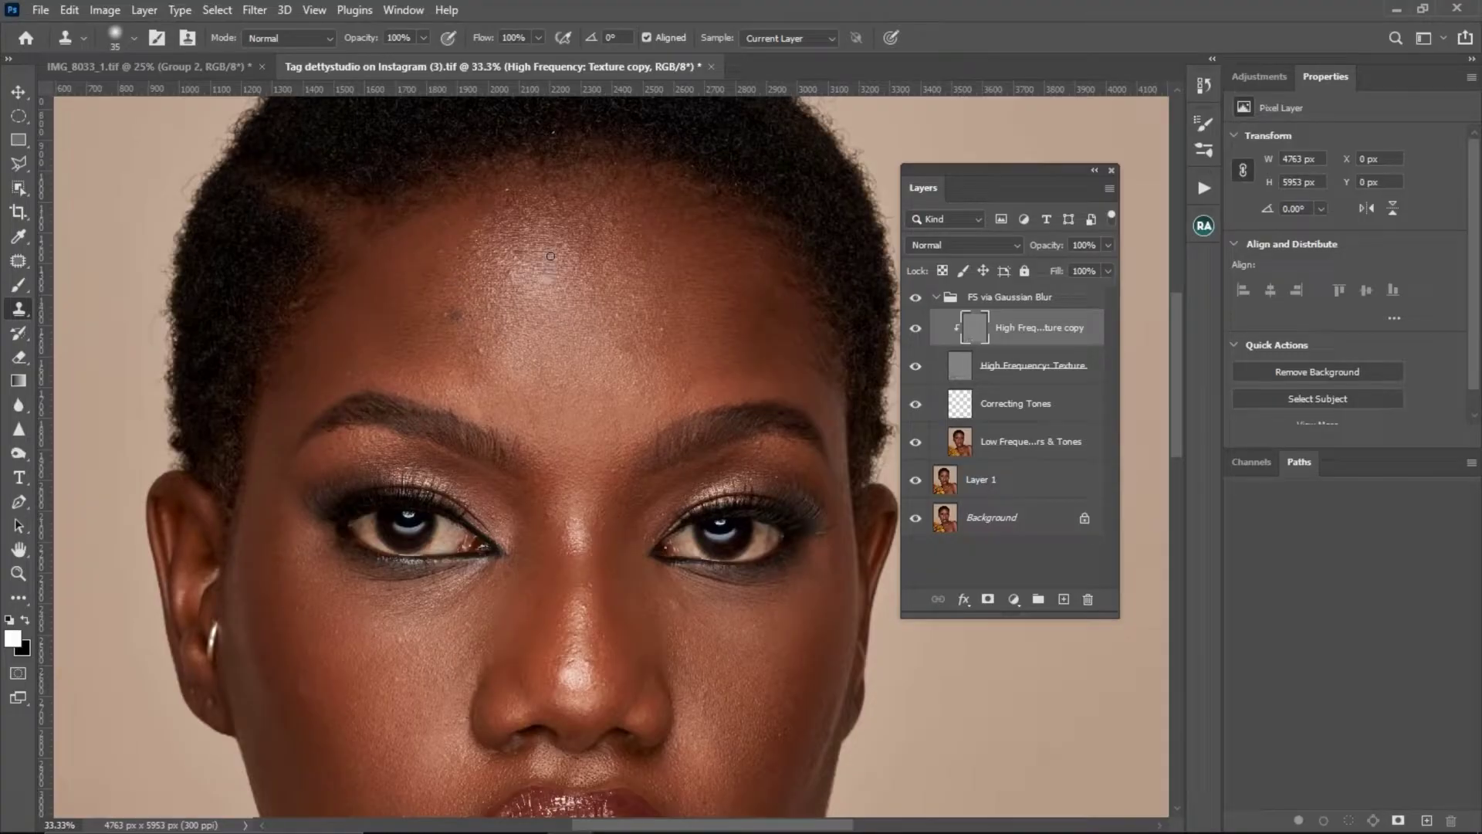
- Clone clean skin texture over the blemishes on the forehead, including the dark spot above the eyebrow
key("alt")
left_click(490, 353, "alt")
key("alt")
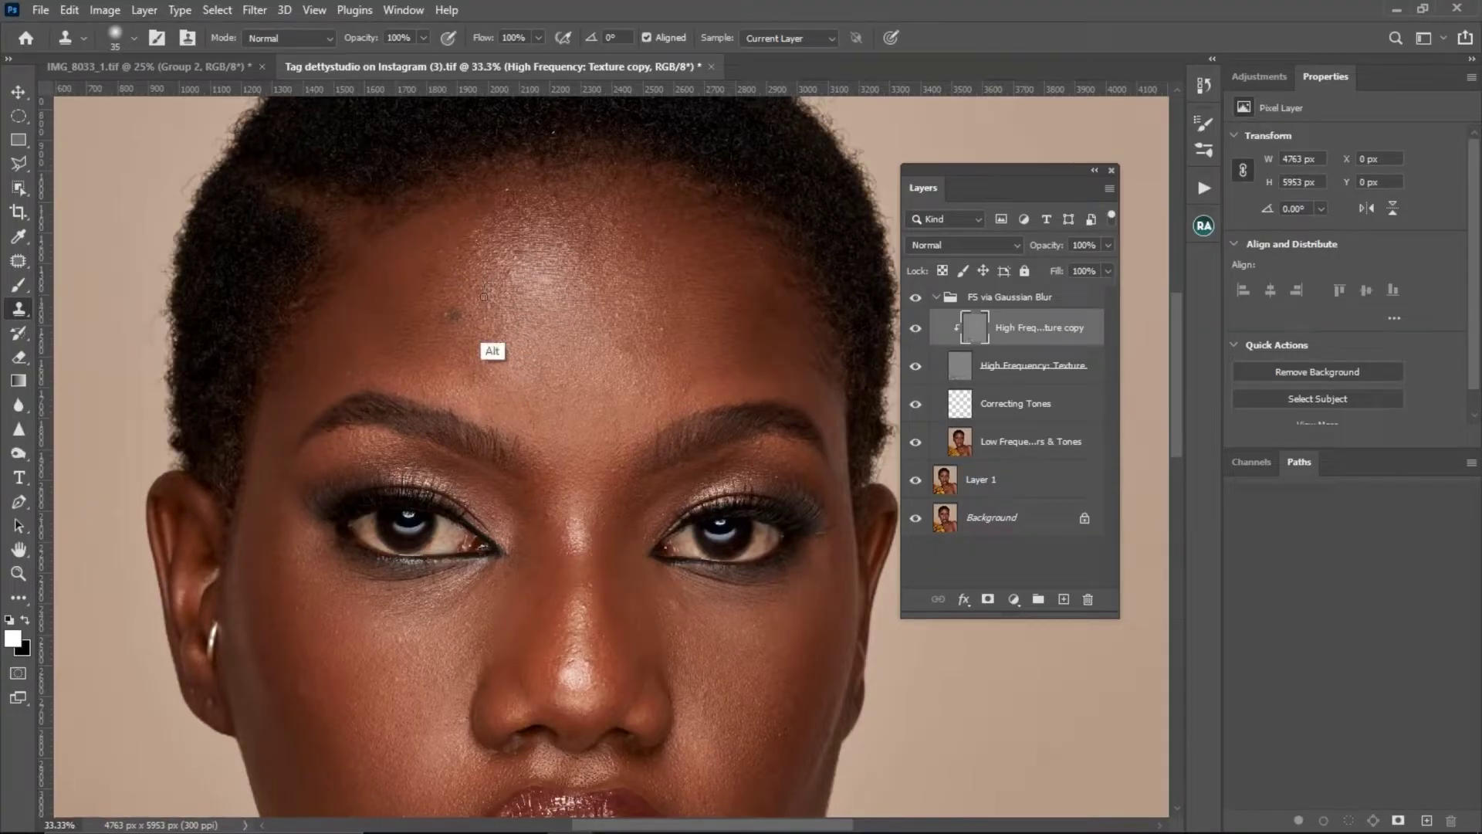
left_click(536, 266, "alt")
left_click(516, 262)
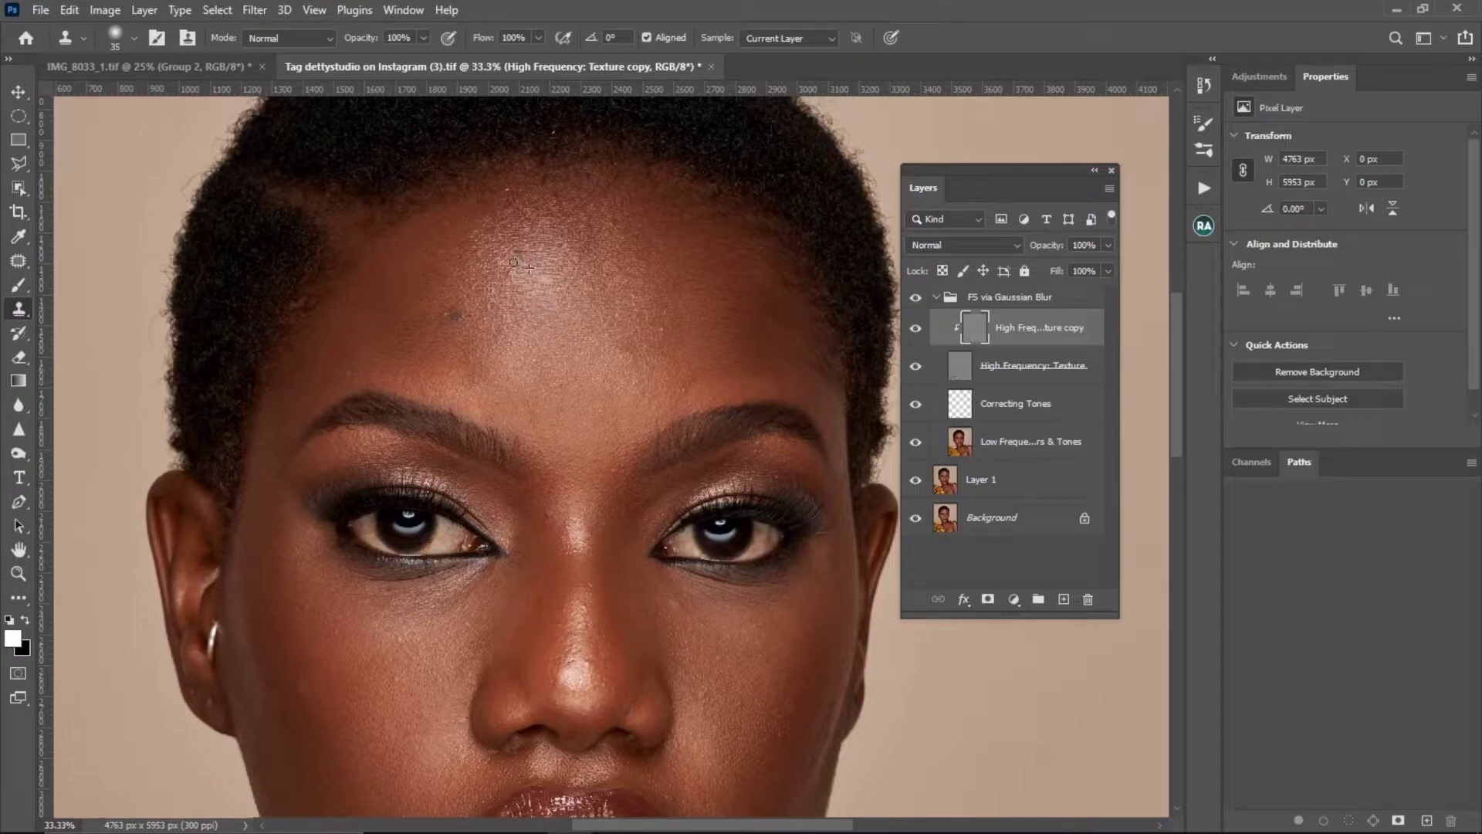
left_click(519, 292, "alt")
left_click(513, 272)
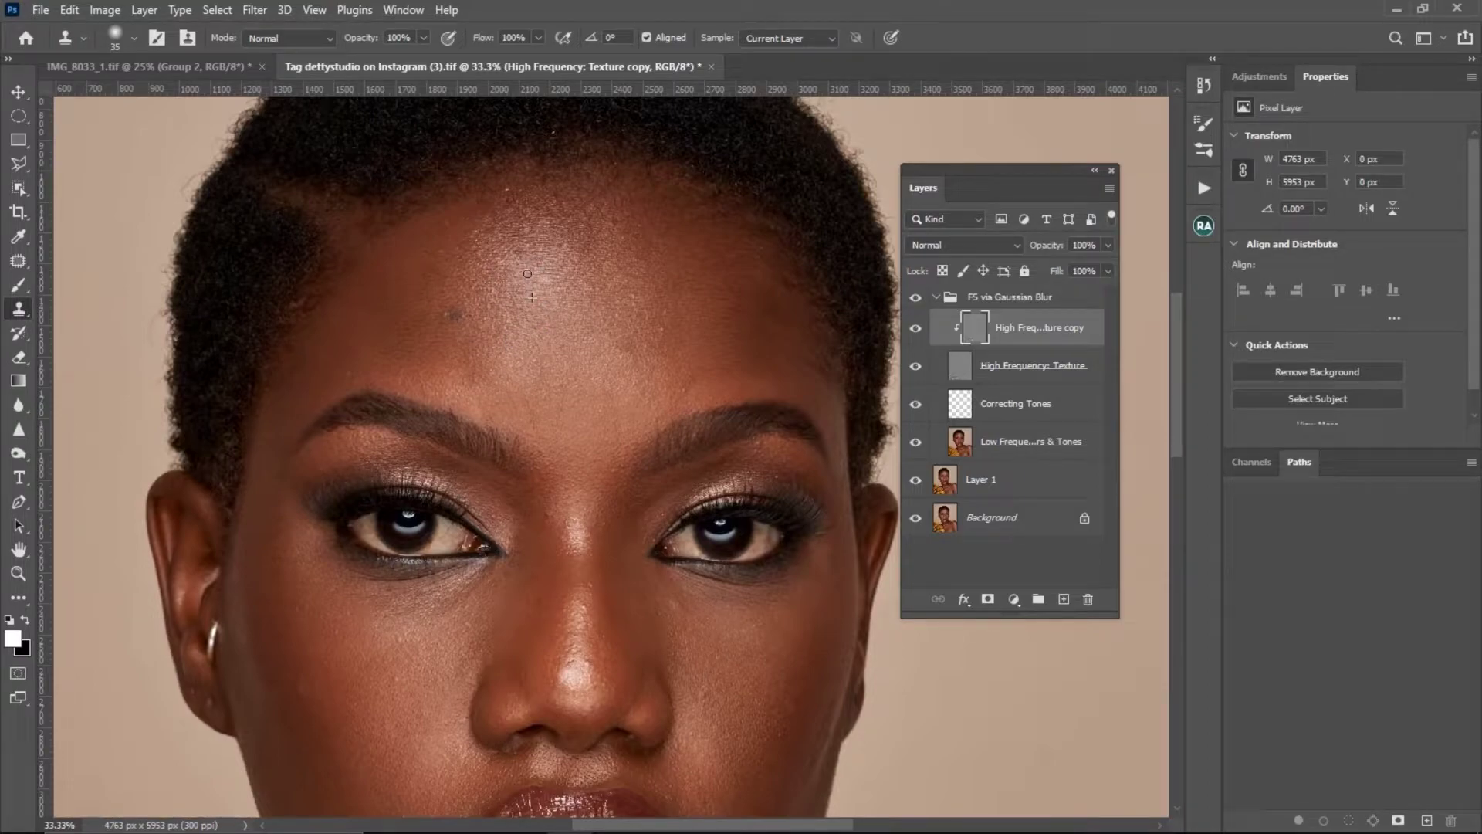
left_click(468, 329, "alt")
left_click(466, 337, "alt")
left_click(451, 312)
left_click(464, 329)
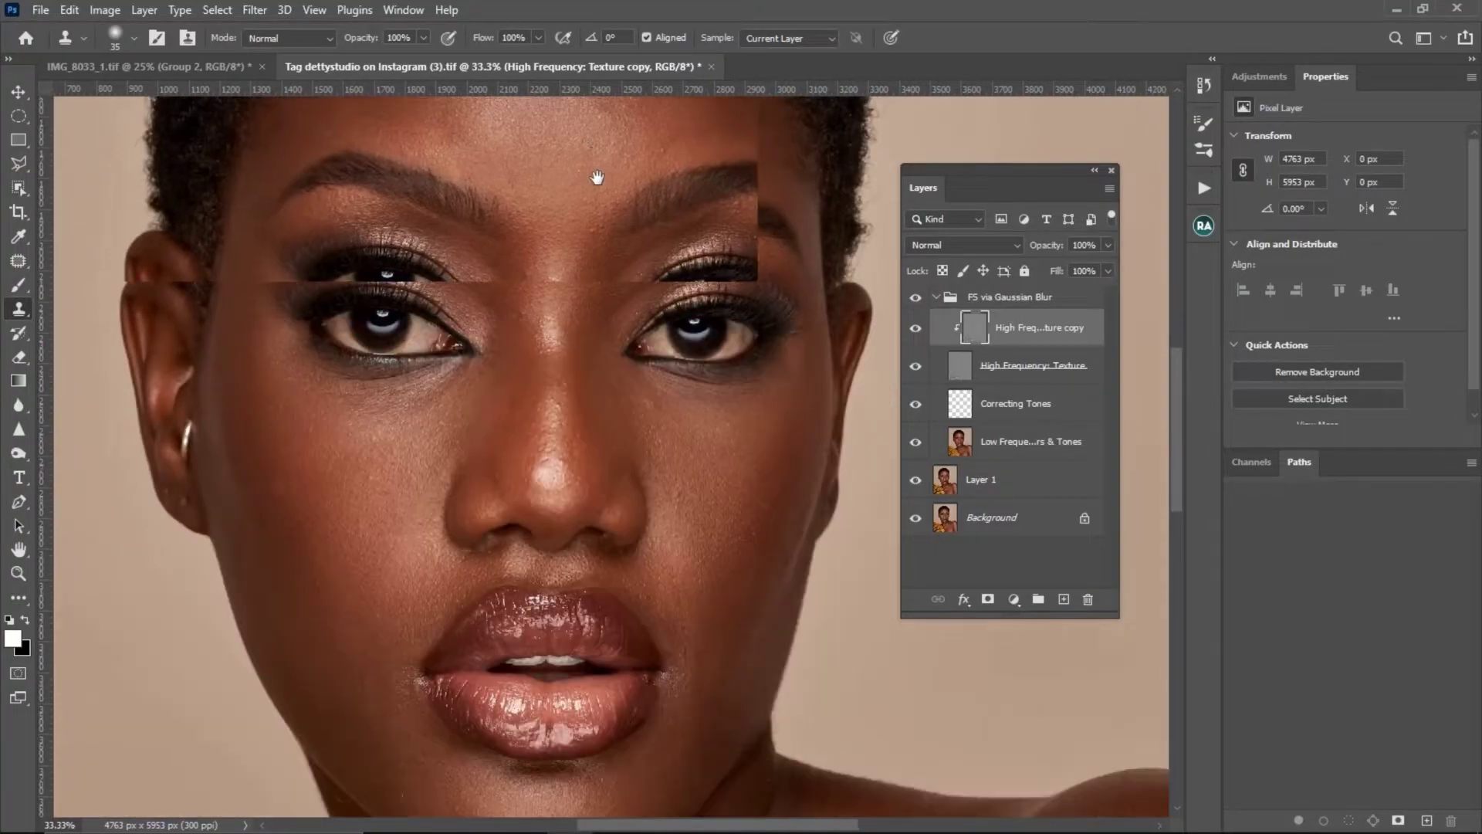
- Clone clean skin texture over the blemishes on the cheek and beside the bridge of the nose
key("alt")
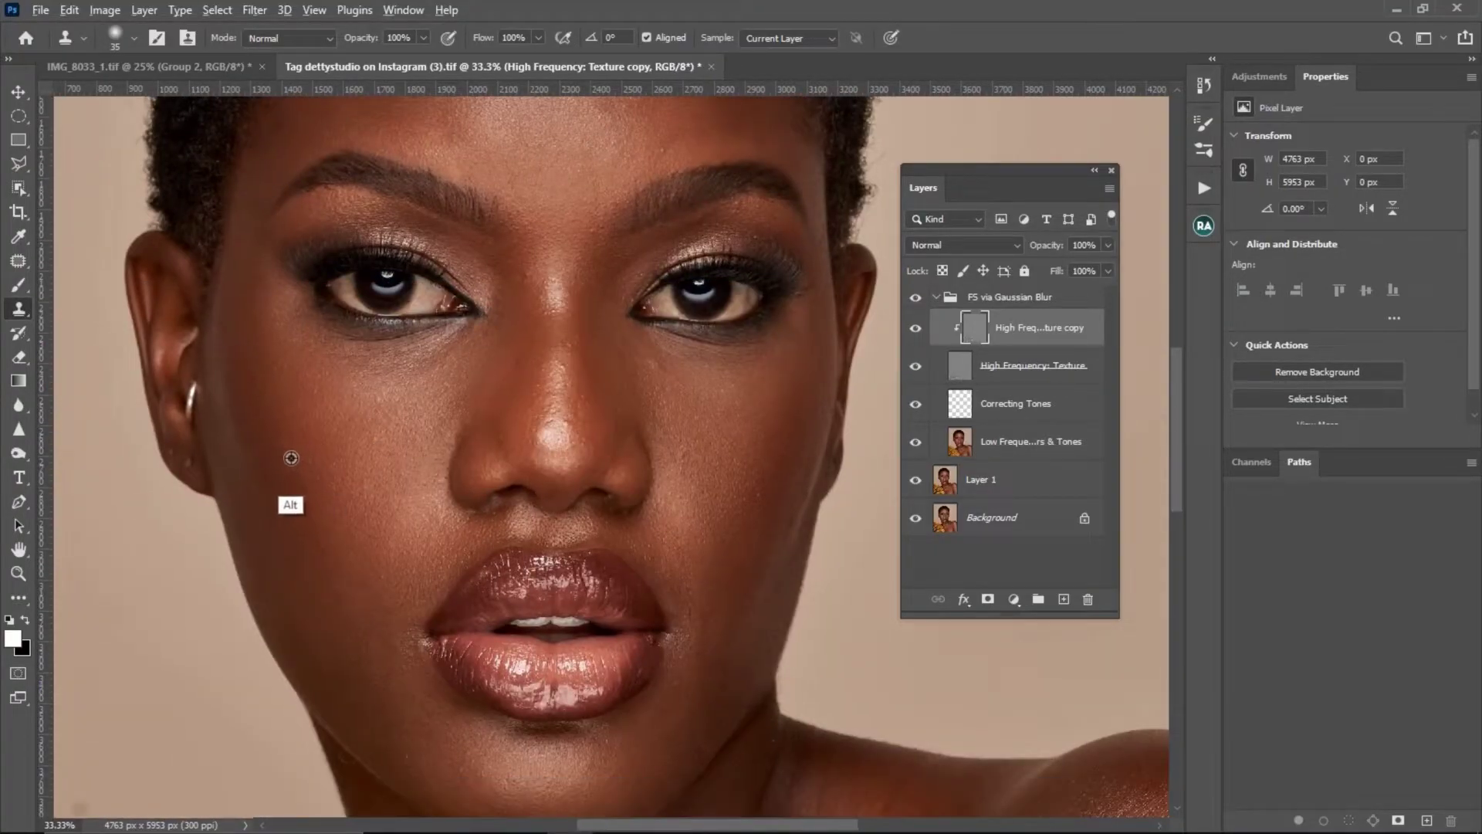
left_click(291, 458, "alt")
left_click(296, 454)
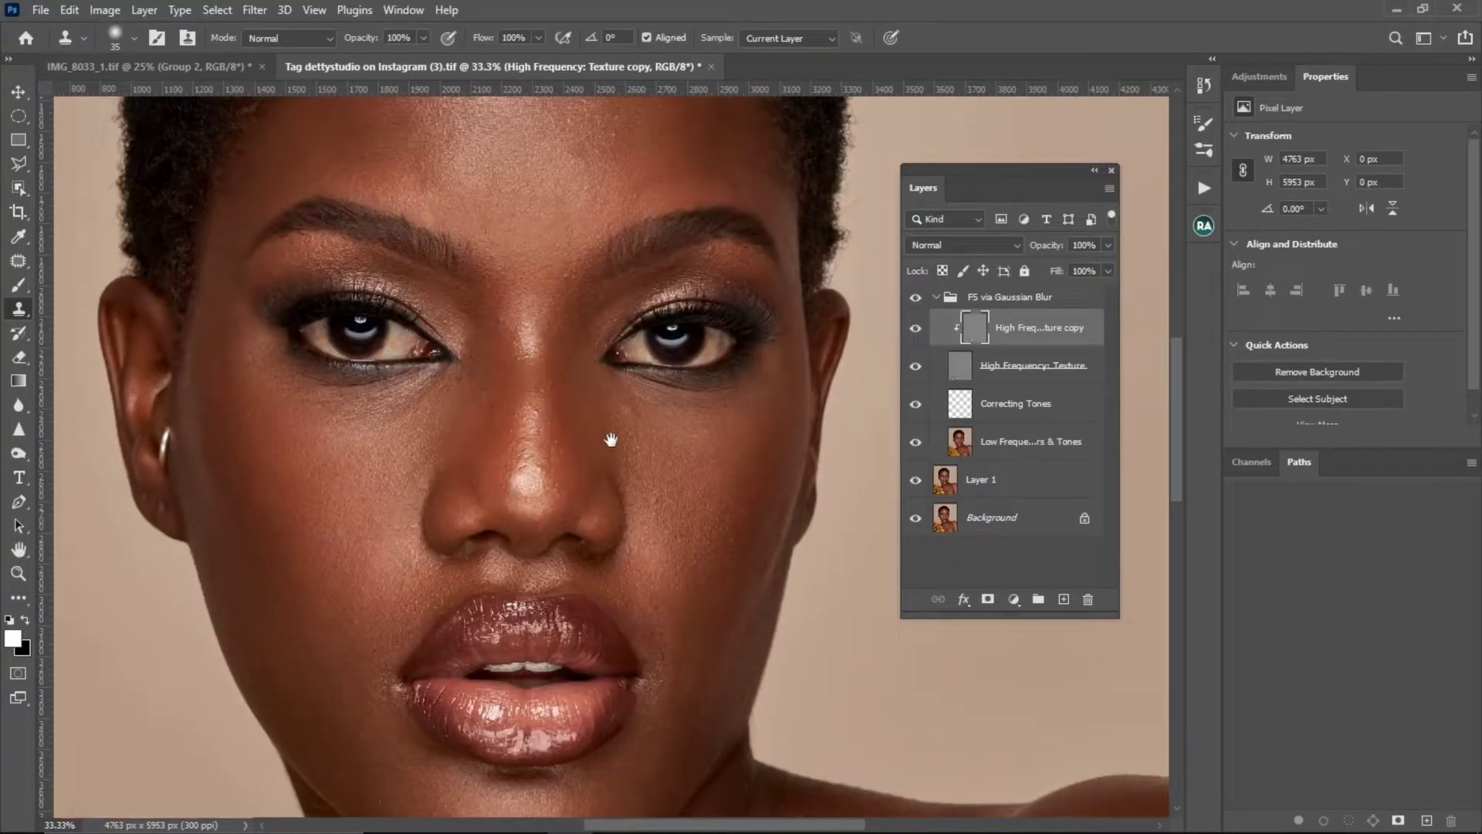
key("alt")
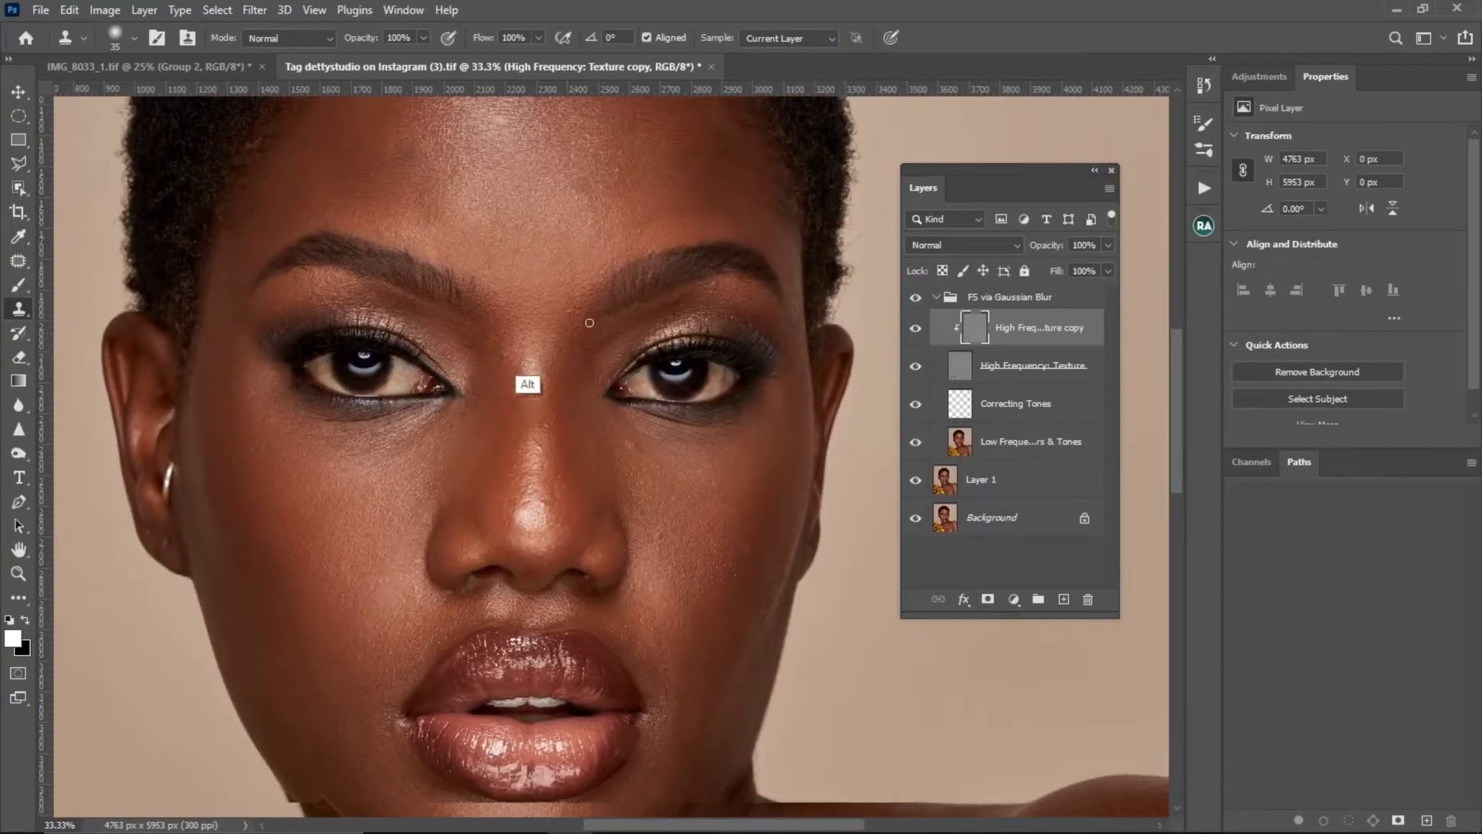
left_click(494, 375, "alt")
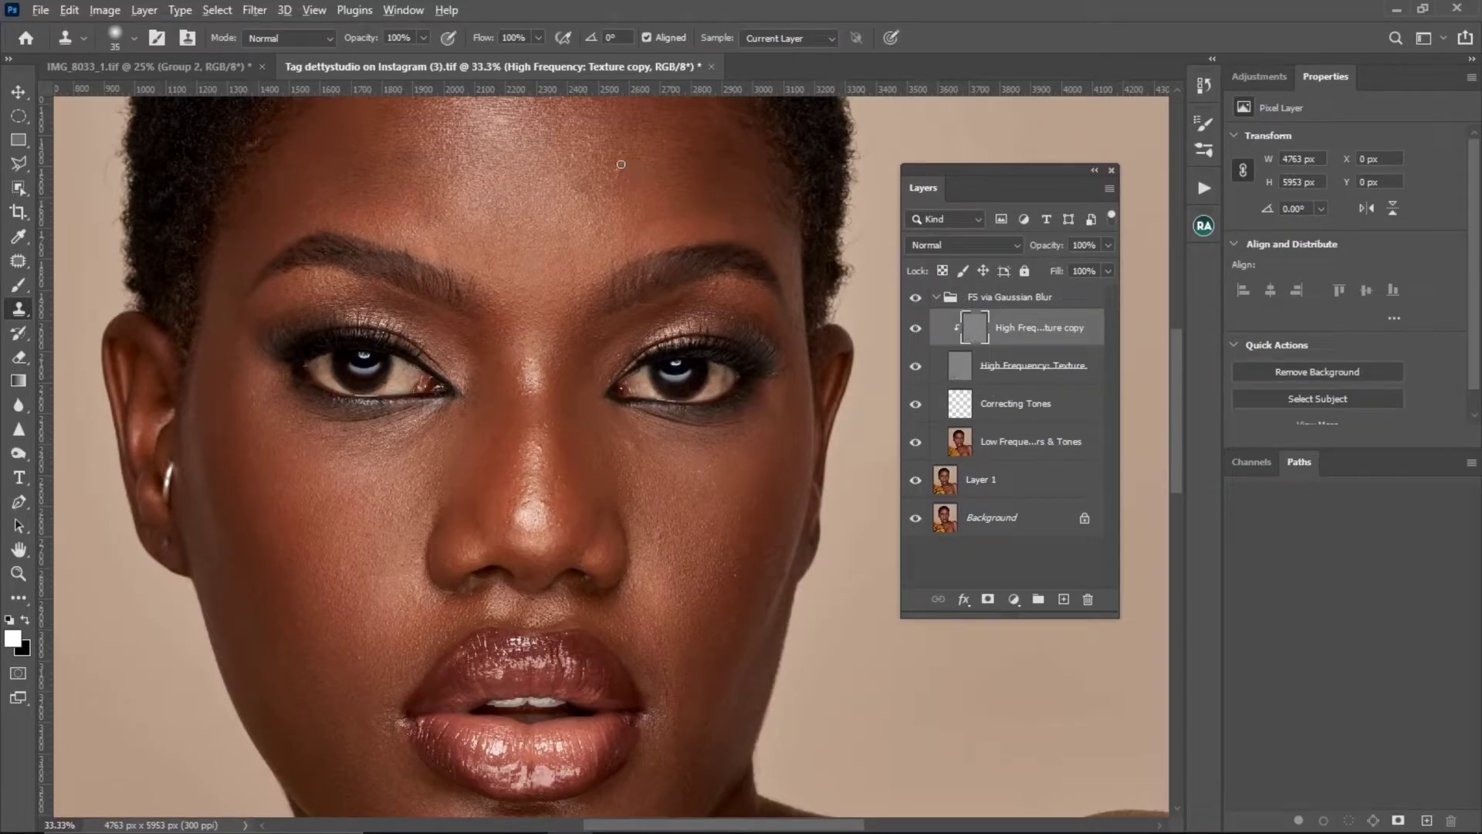
- Hide and reshow the High Frequency: Texture copy layer to compare the cloning, and inspect the lower face and shoulder for remaining blemishes
left_click(916, 331)
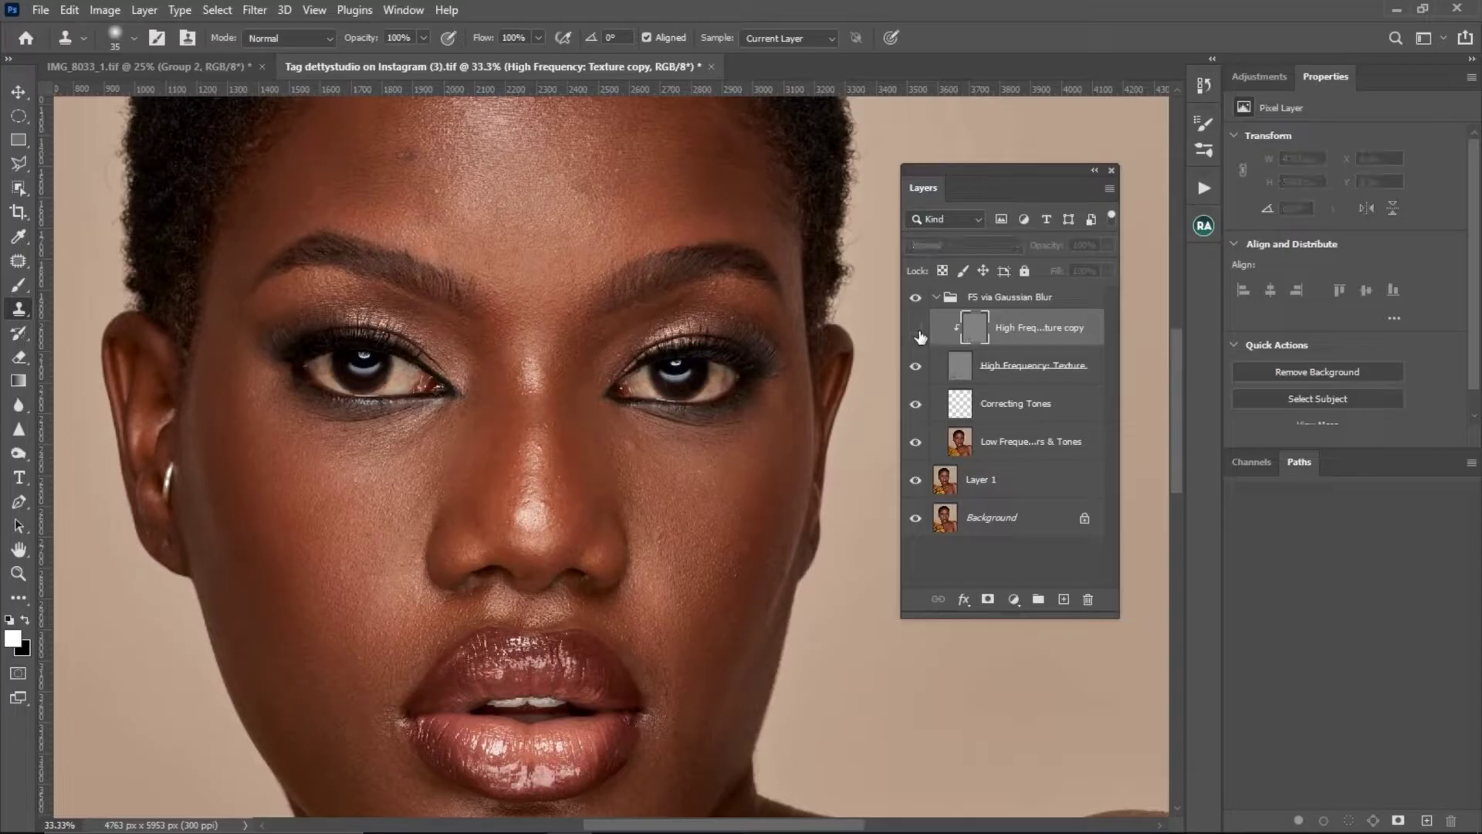
left_click(915, 329)
left_click_drag(619, 381, 632, 251)
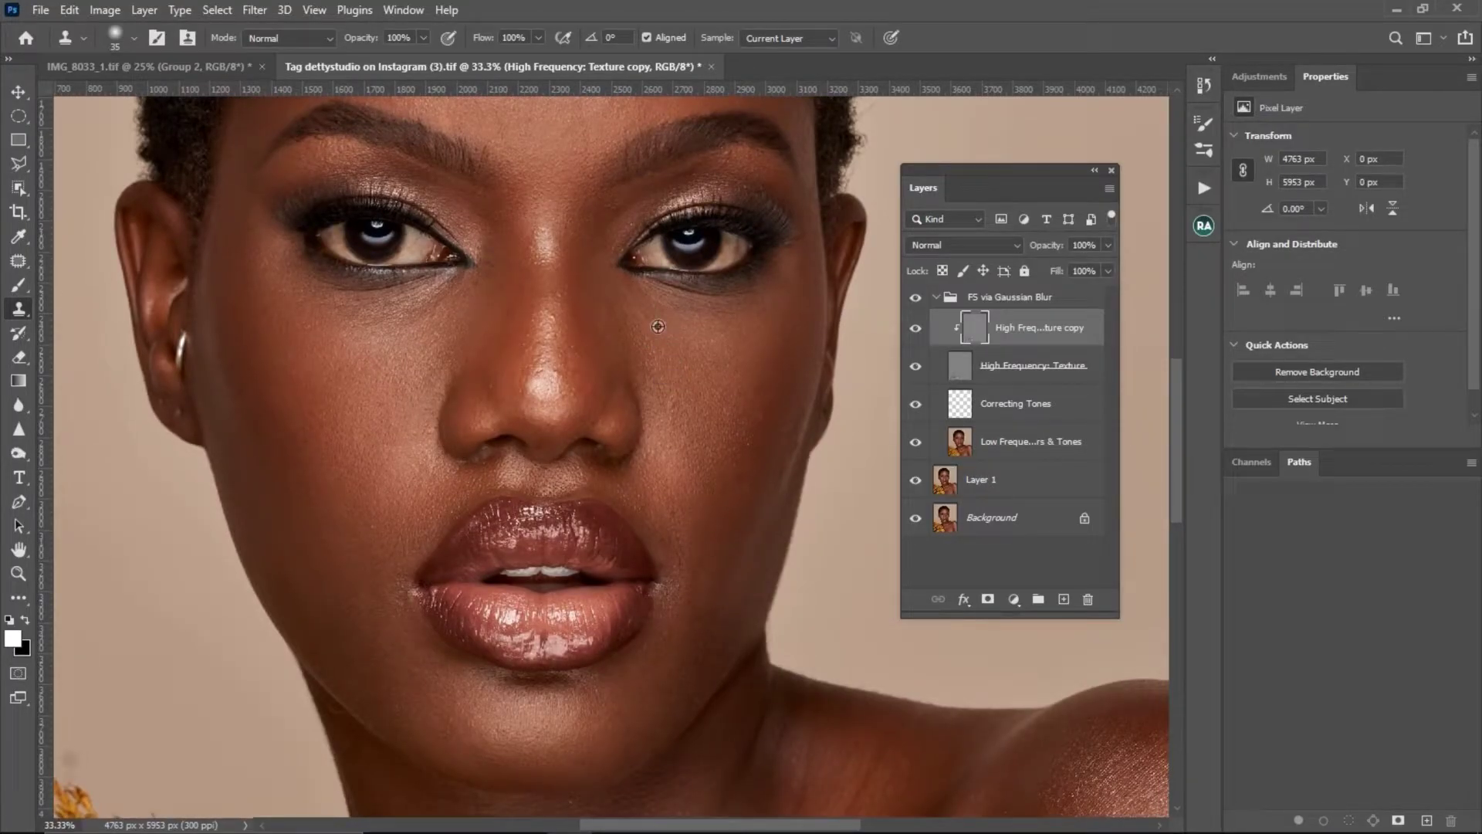
scroll(663, 338, "down", 1)
key("z")
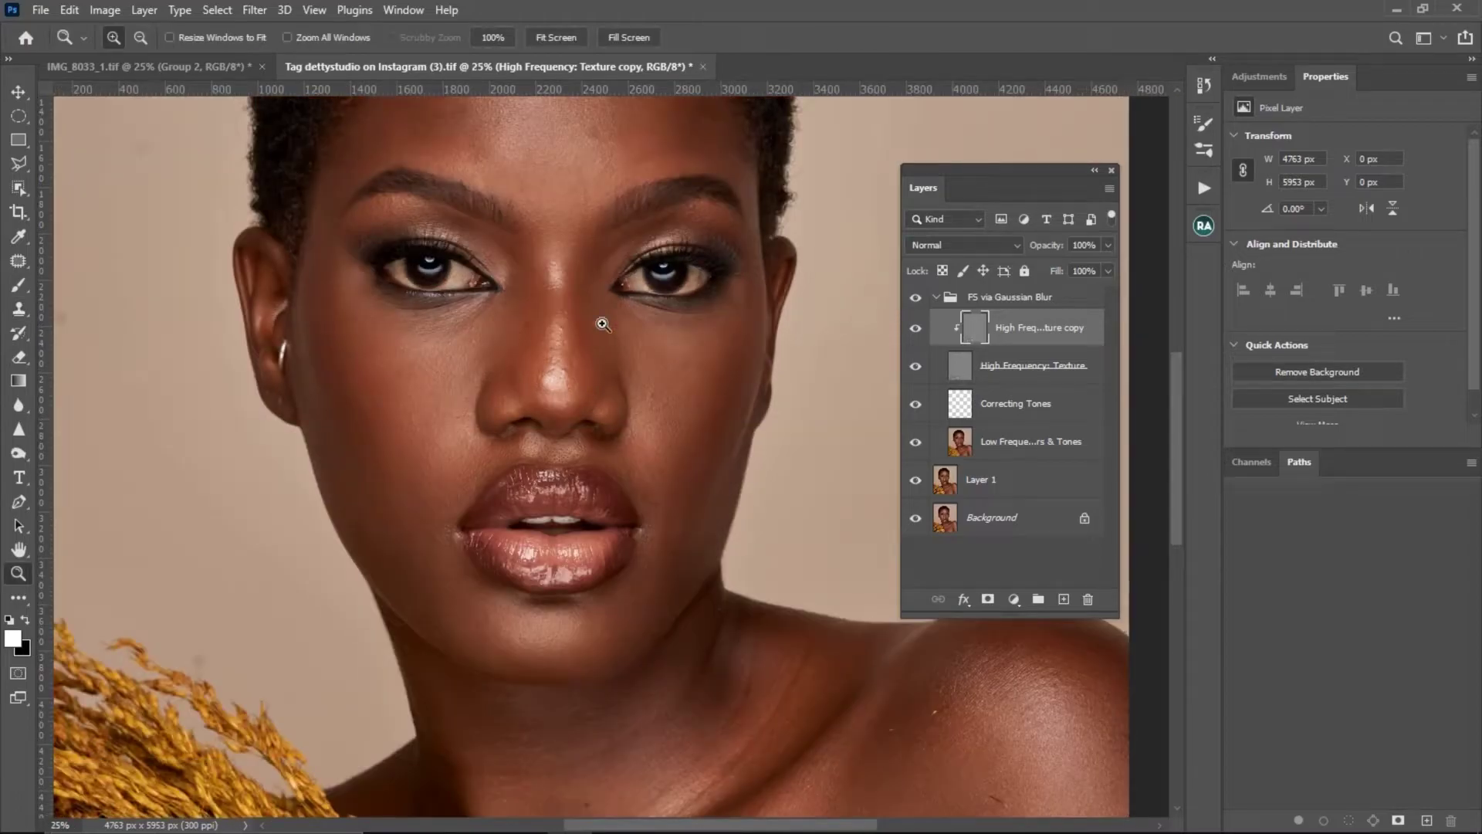
scroll(725, 437, "down", 3)
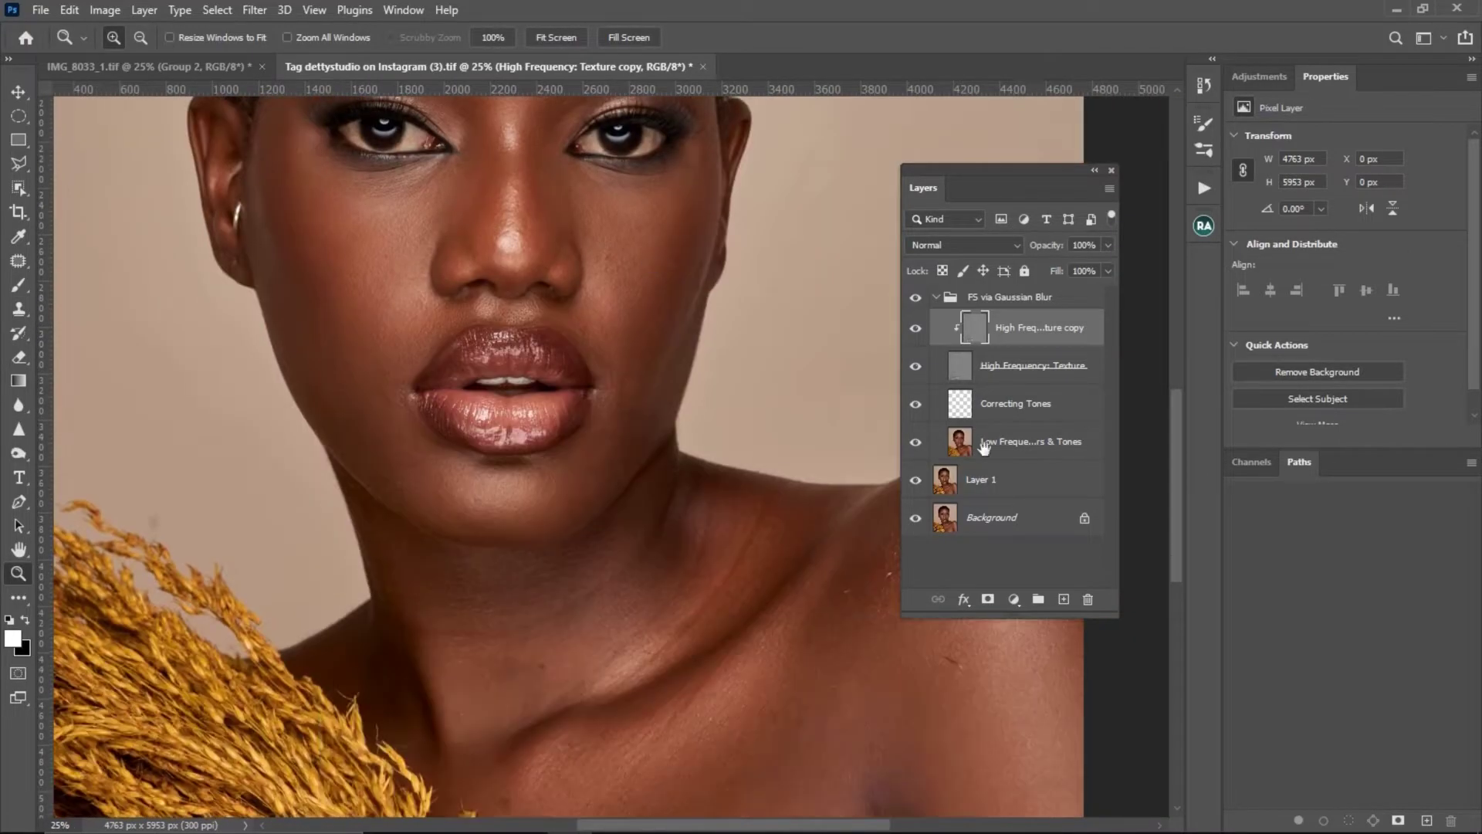
left_click(529, 198, "alt")
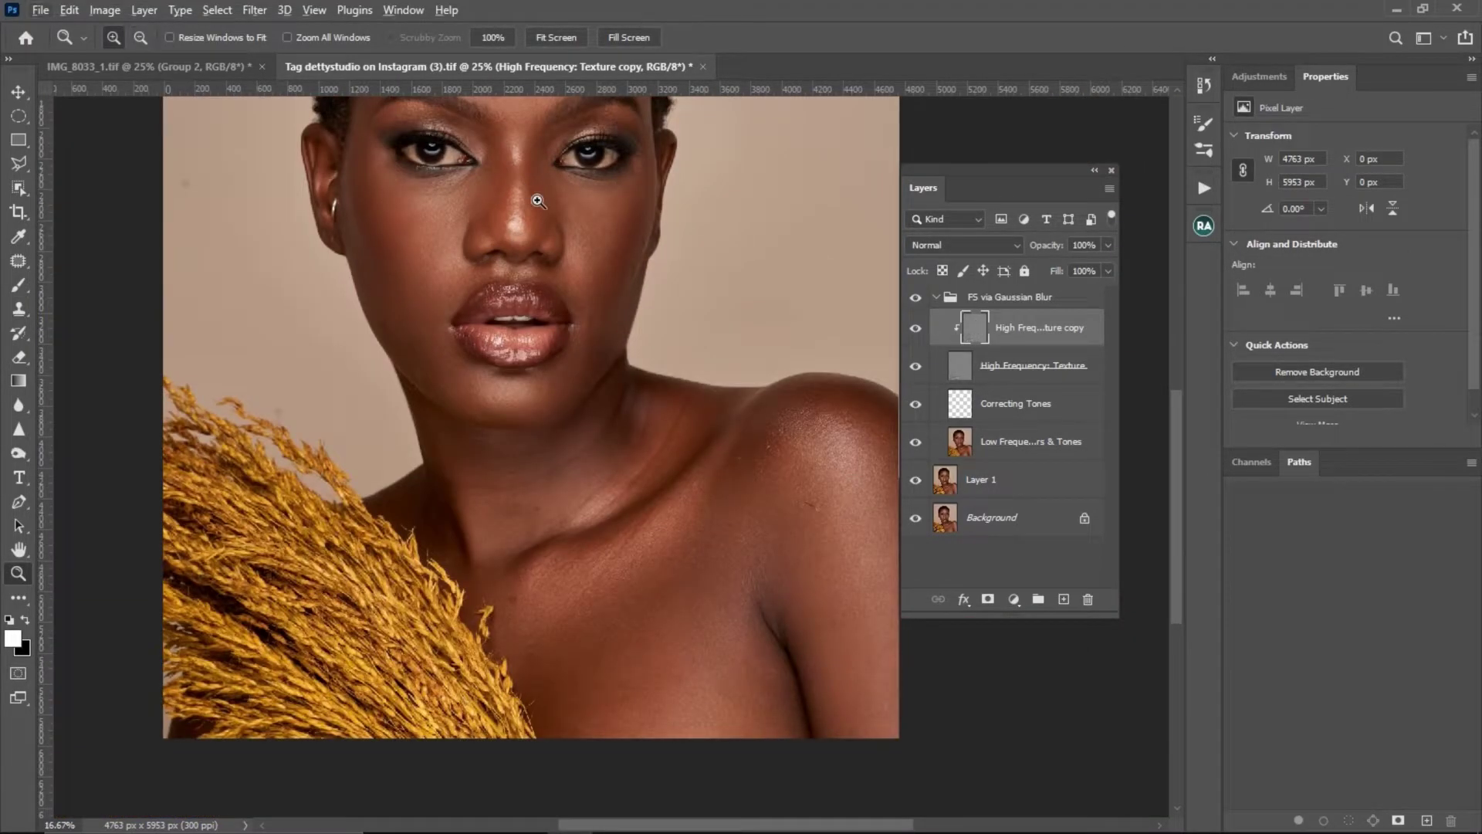
left_click(530, 198)
left_click(530, 197)
key("s")
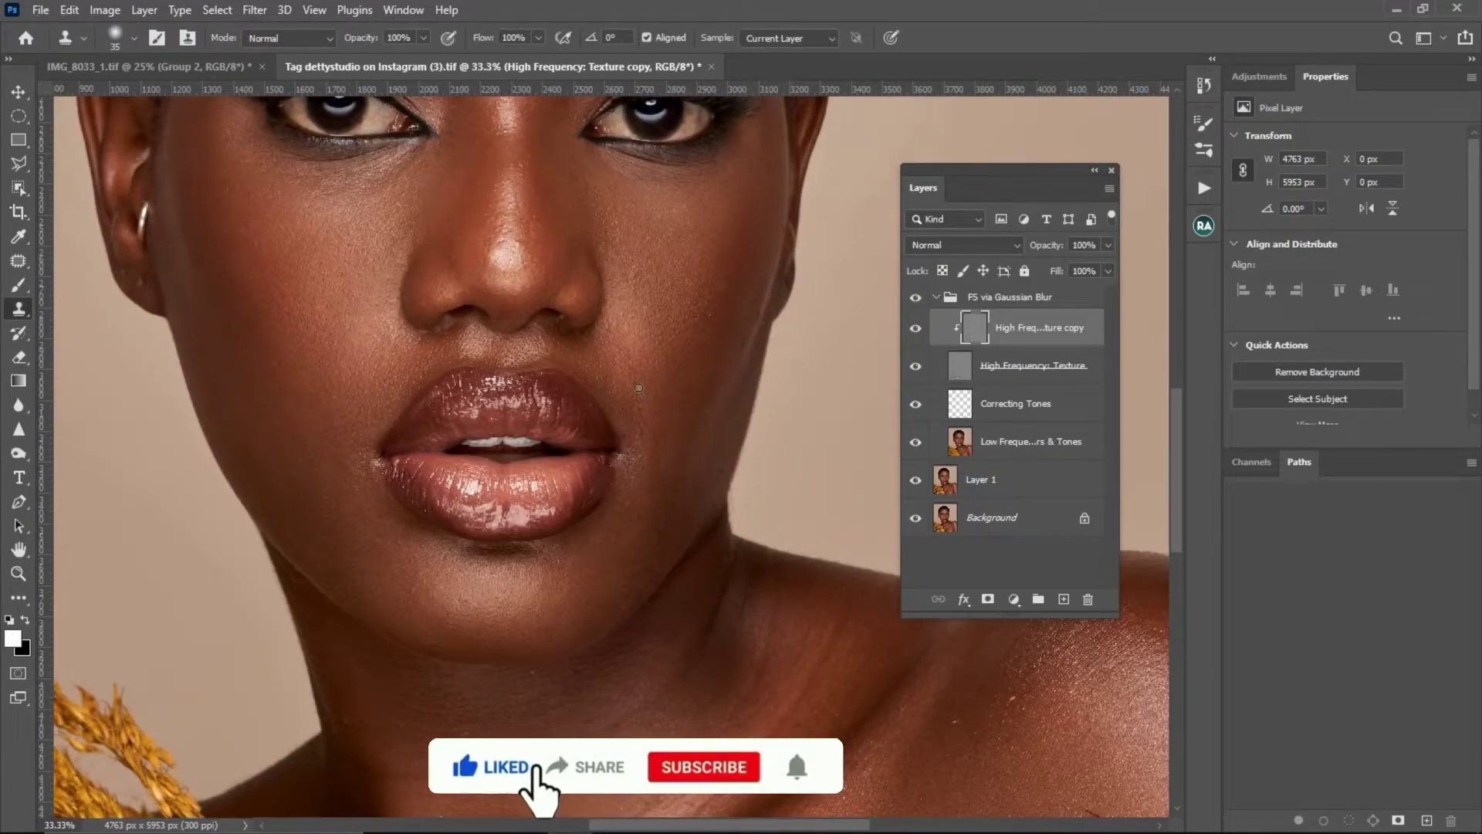
- Select the Correcting Tones layer and activate the Mixer Brush tool
key("z")
left_click(650, 397, "alt")
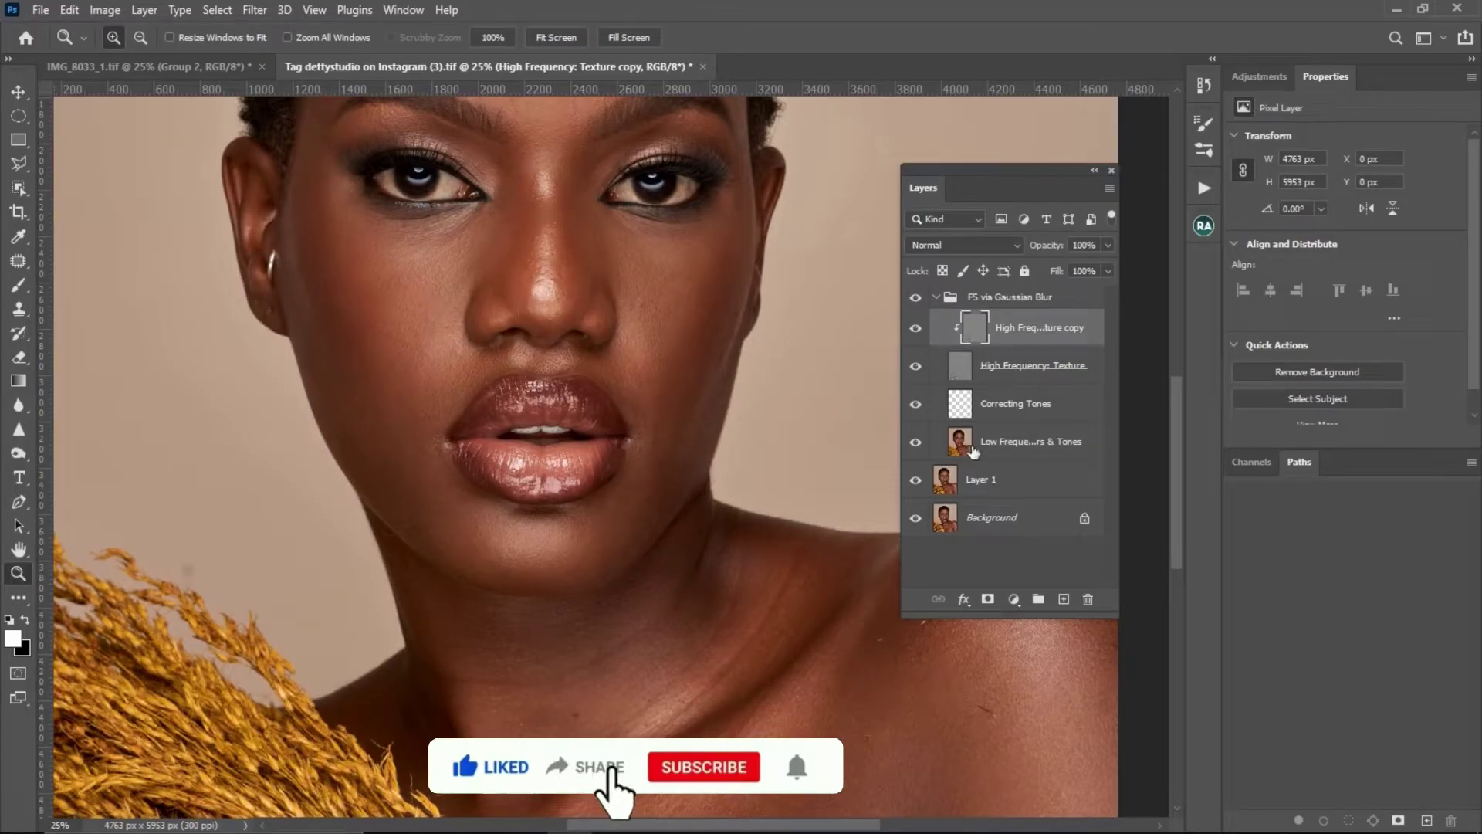
left_click(988, 426)
left_click(969, 409)
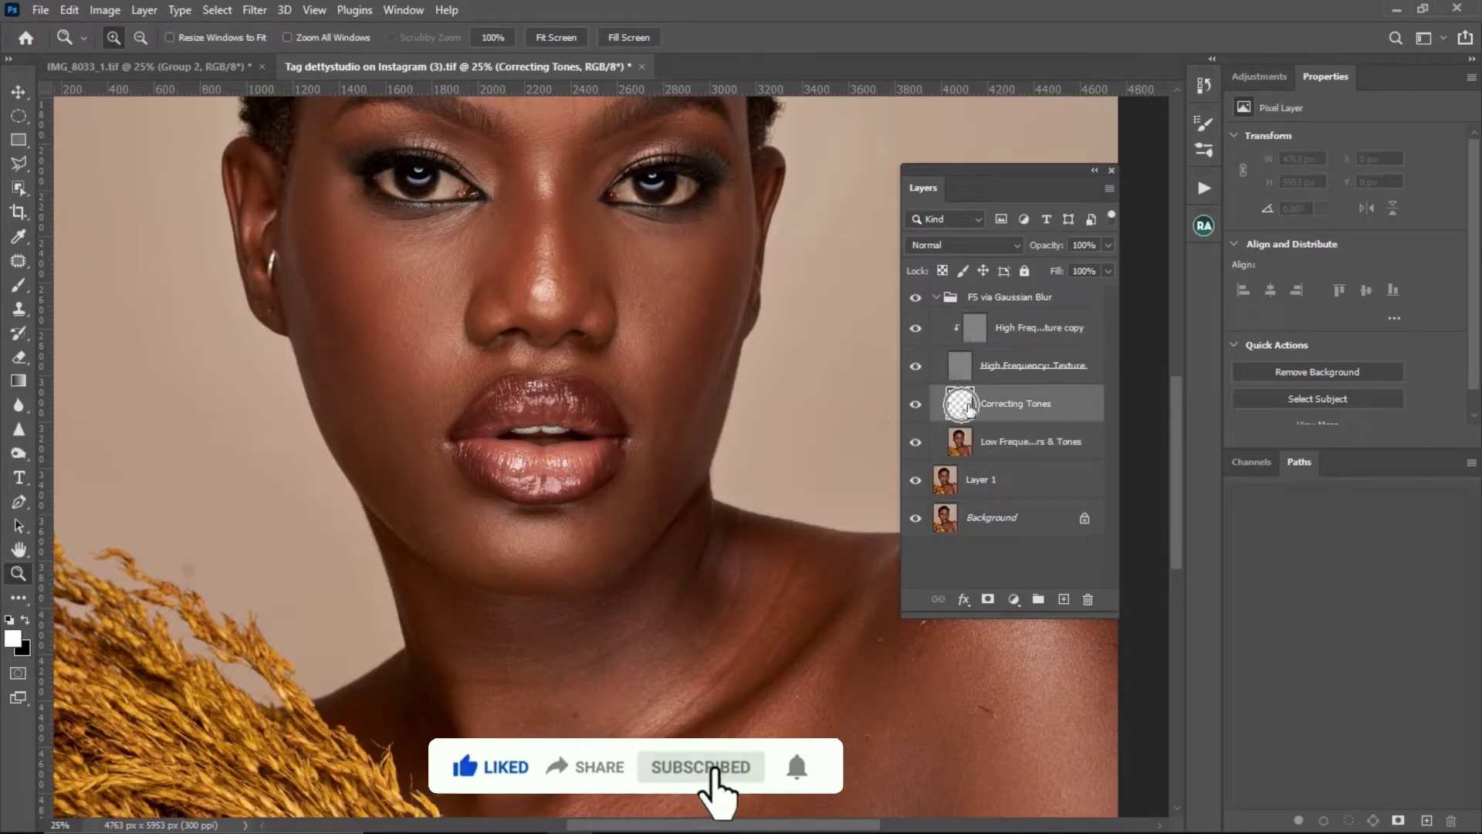
left_click_drag(595, 272, 614, 389)
left_click(18, 286)
left_click(966, 408)
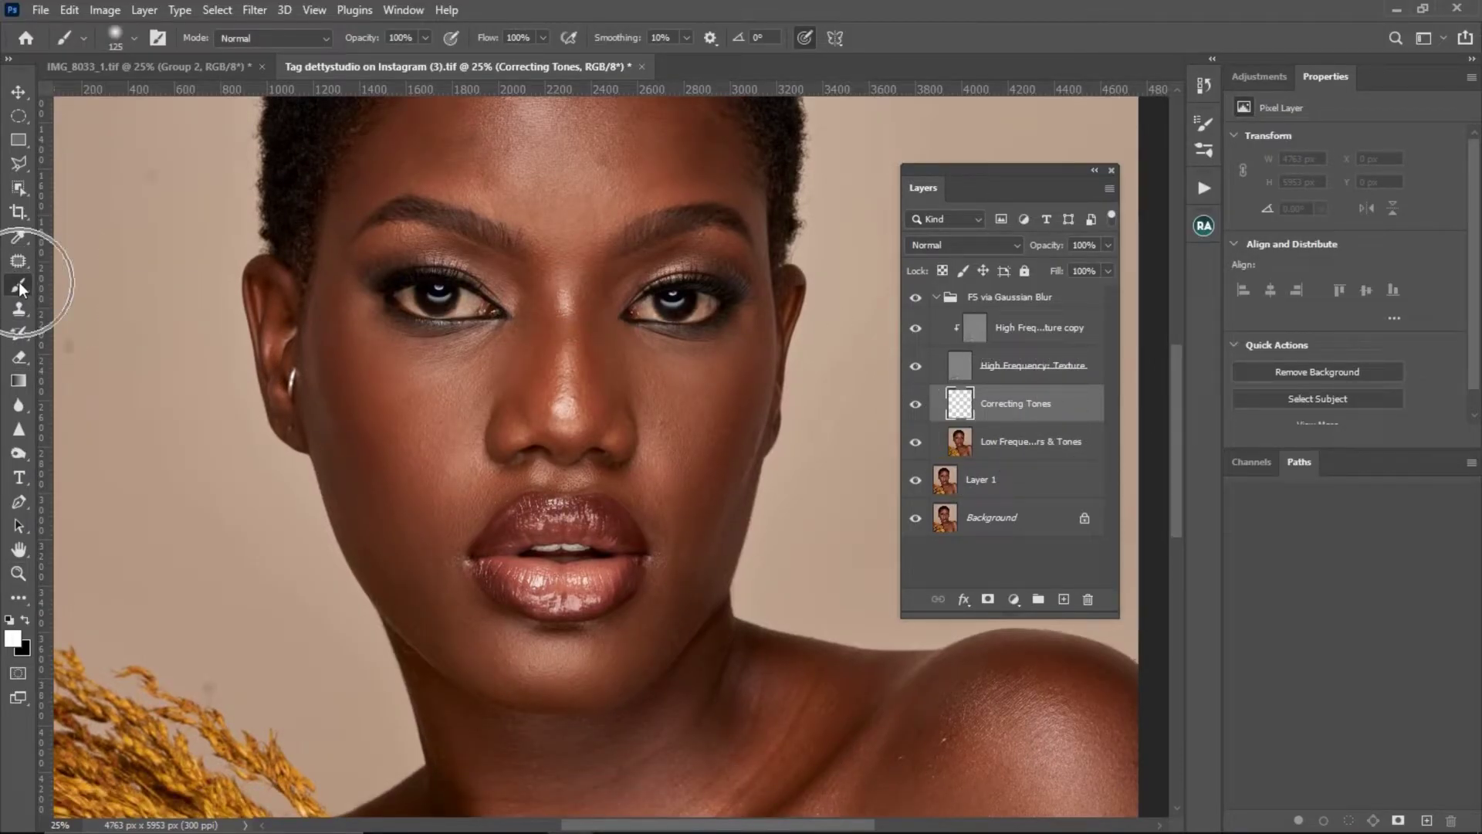
right_click(20, 286)
left_click(77, 303)
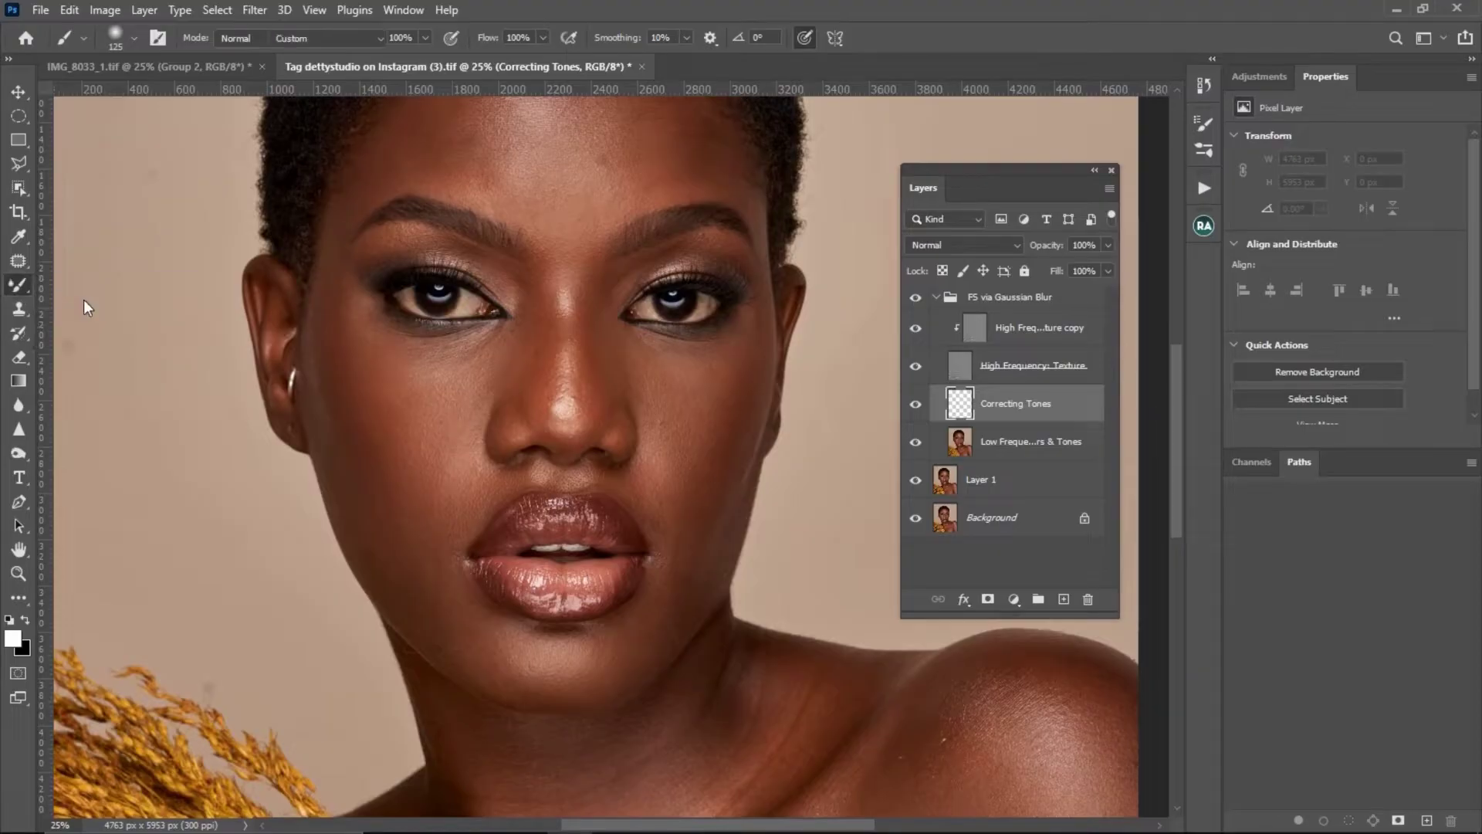
- Check the Mixer Brush's size and hardness, and clean the brush
left_click(118, 37)
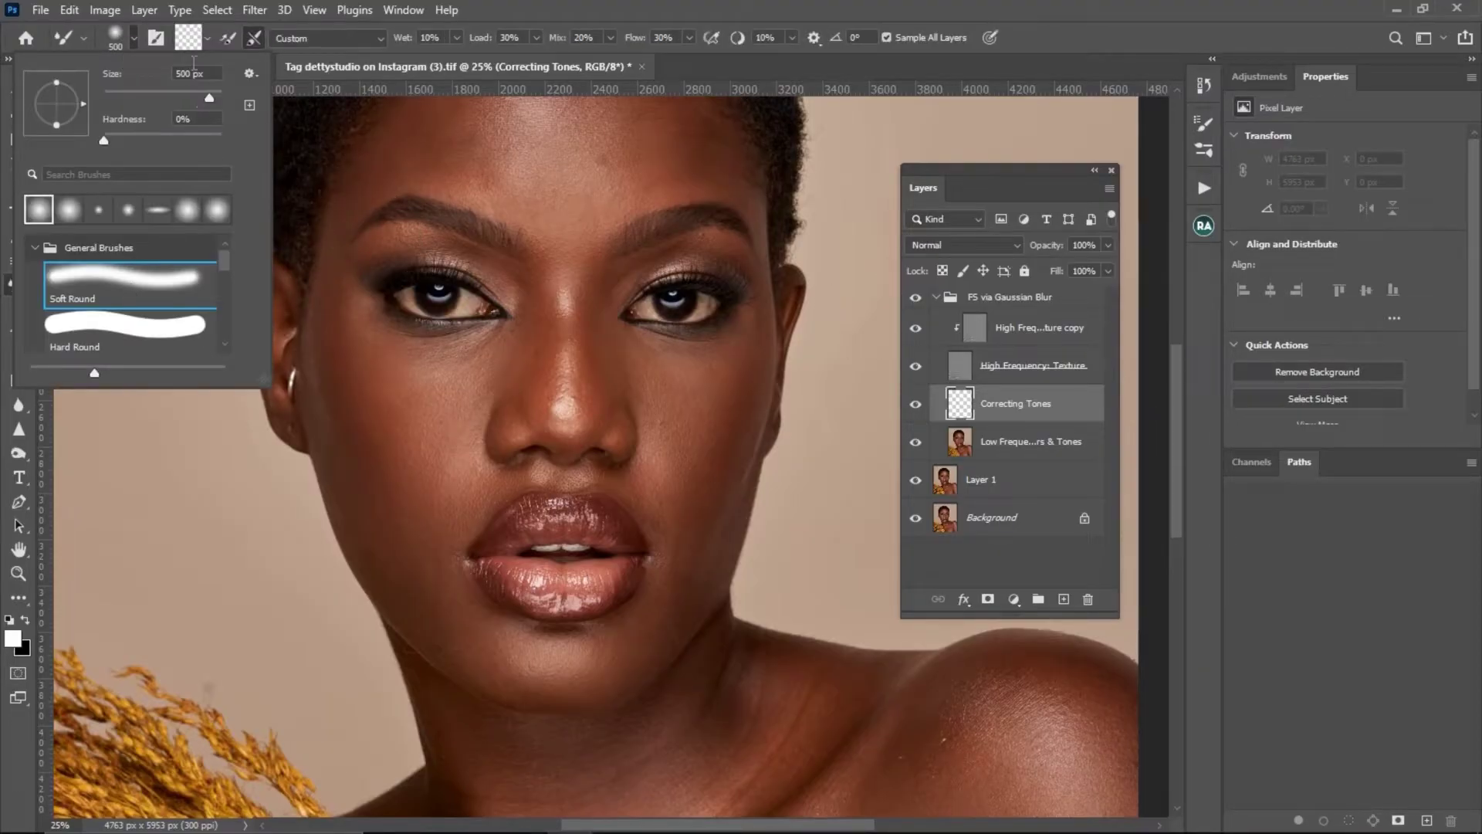
left_click(206, 38)
left_click(225, 74)
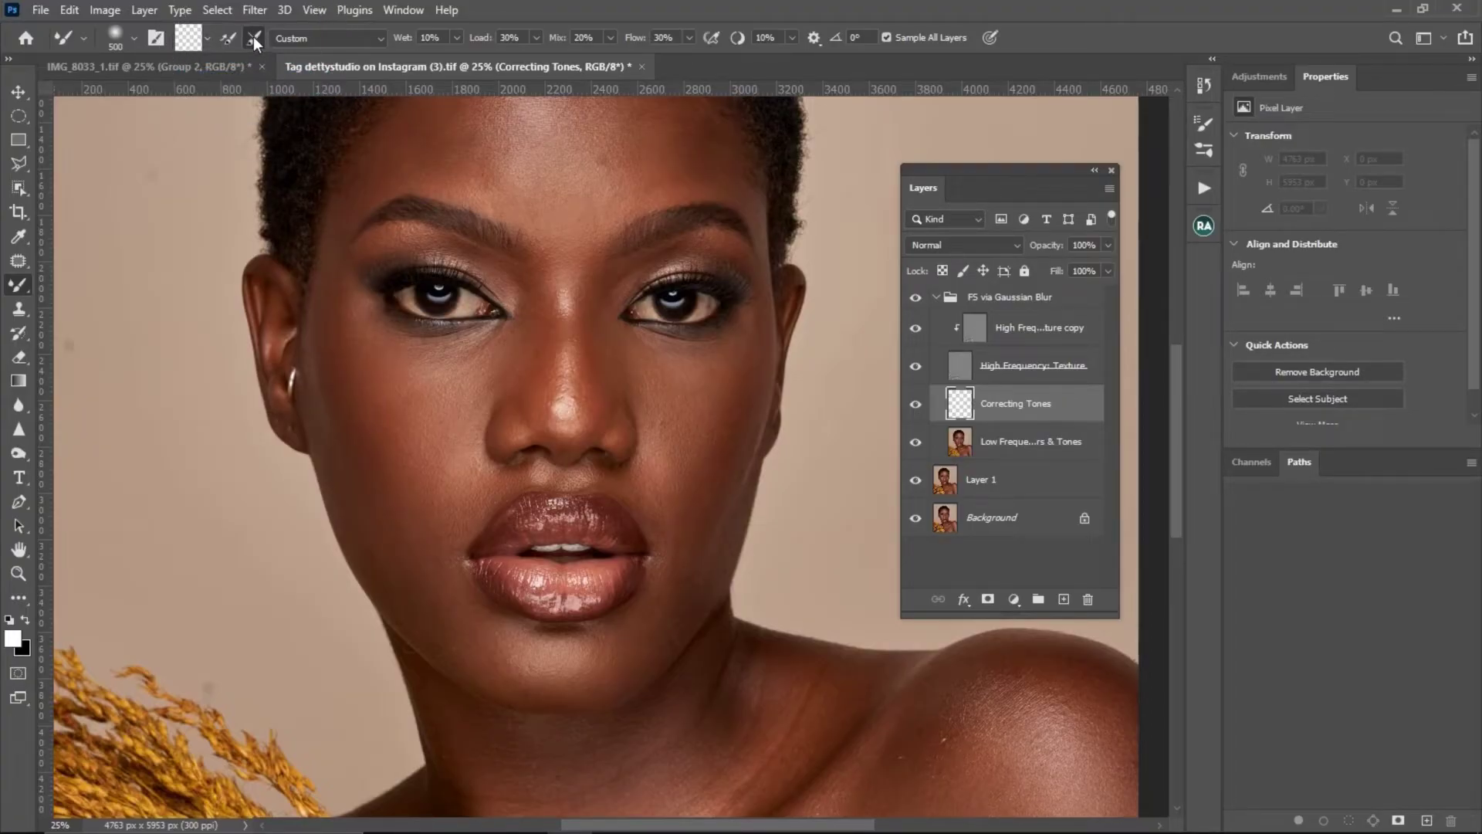
- Try painting the forehead with a sampled skin tone, loading the brush after each stroke, while the High Frequency: Texture layer is hidden
left_click(229, 39)
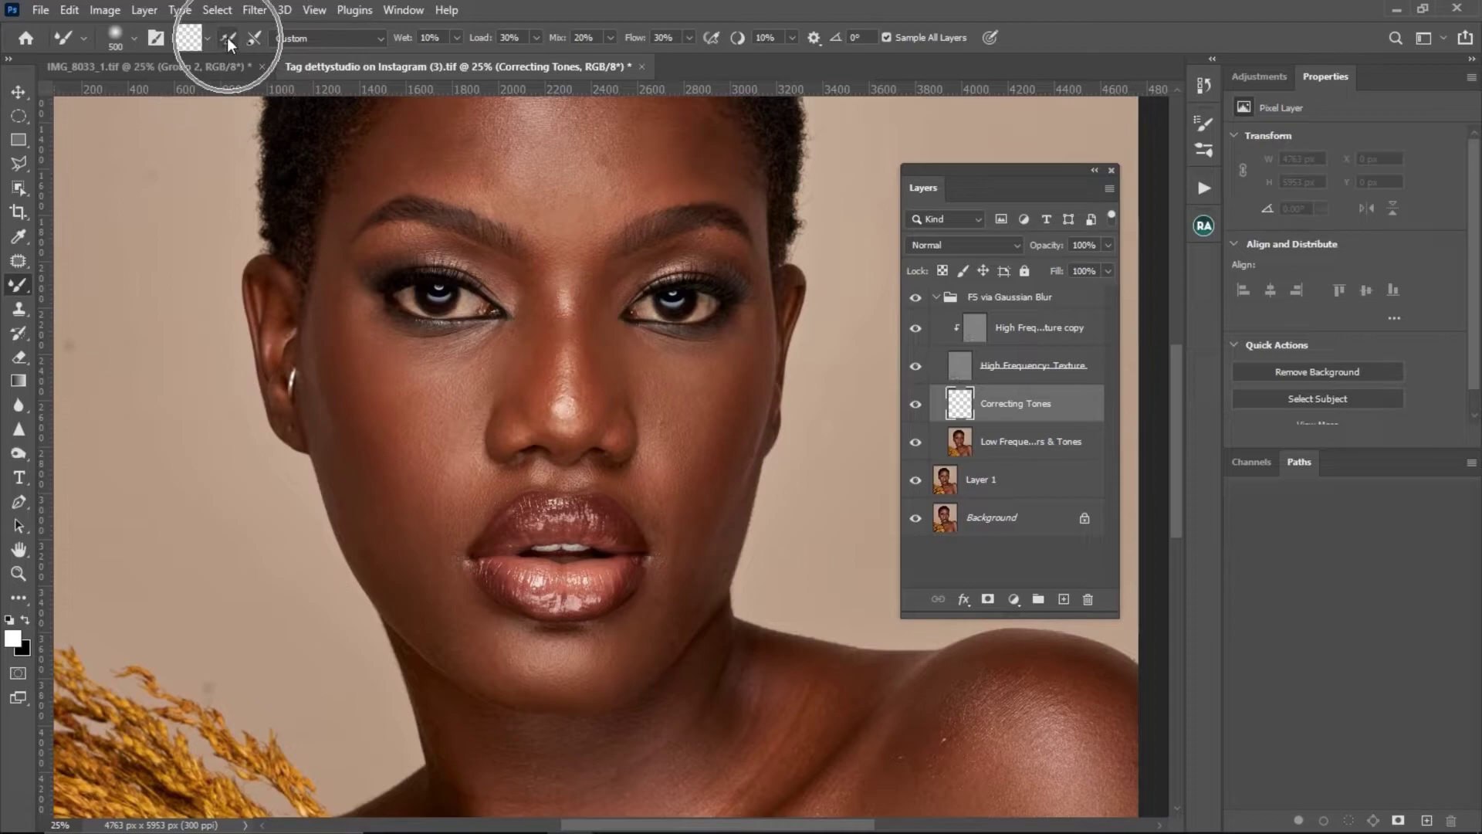
left_click(454, 214, "alt")
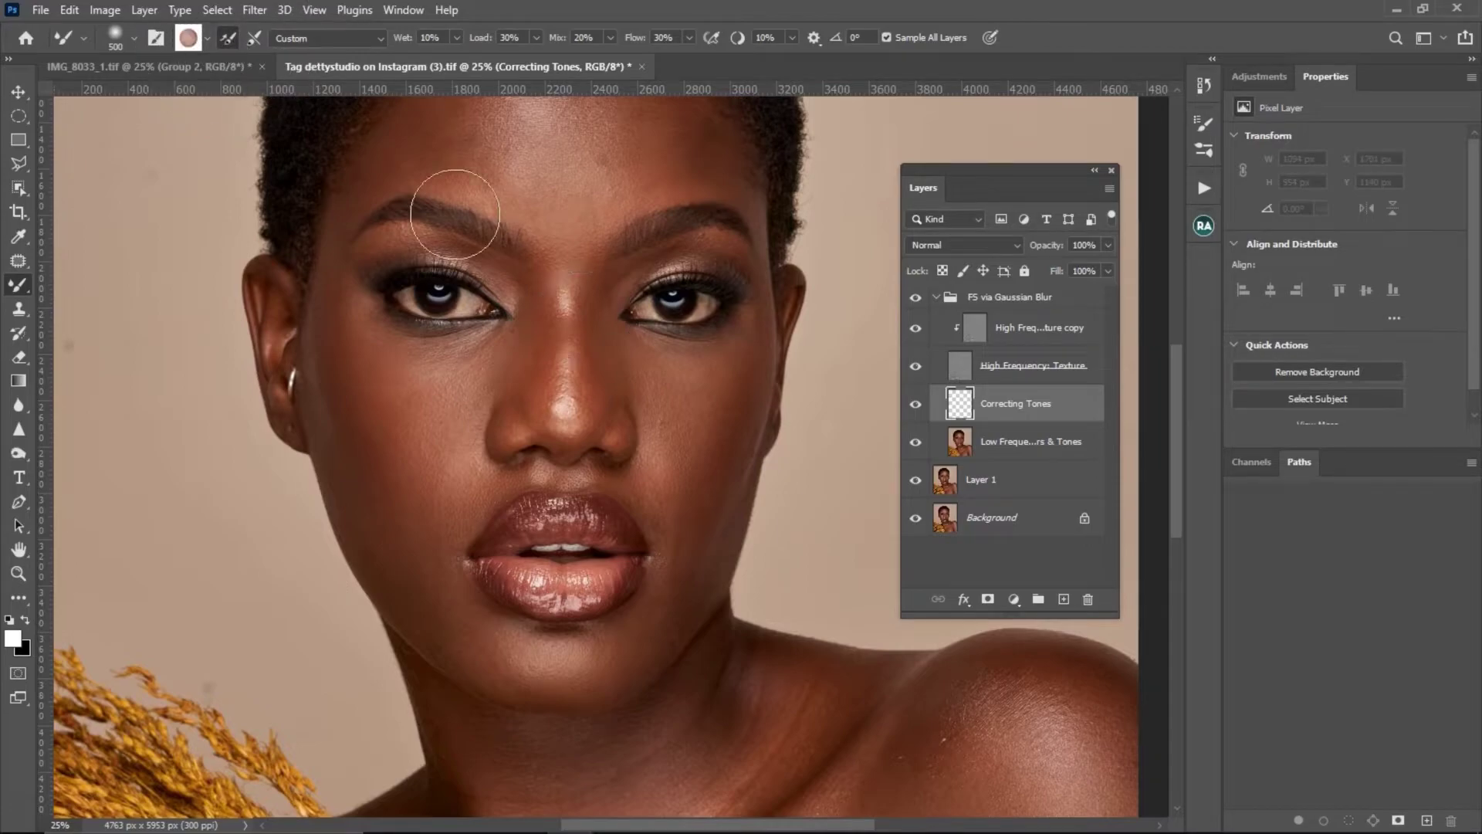
left_click(916, 367)
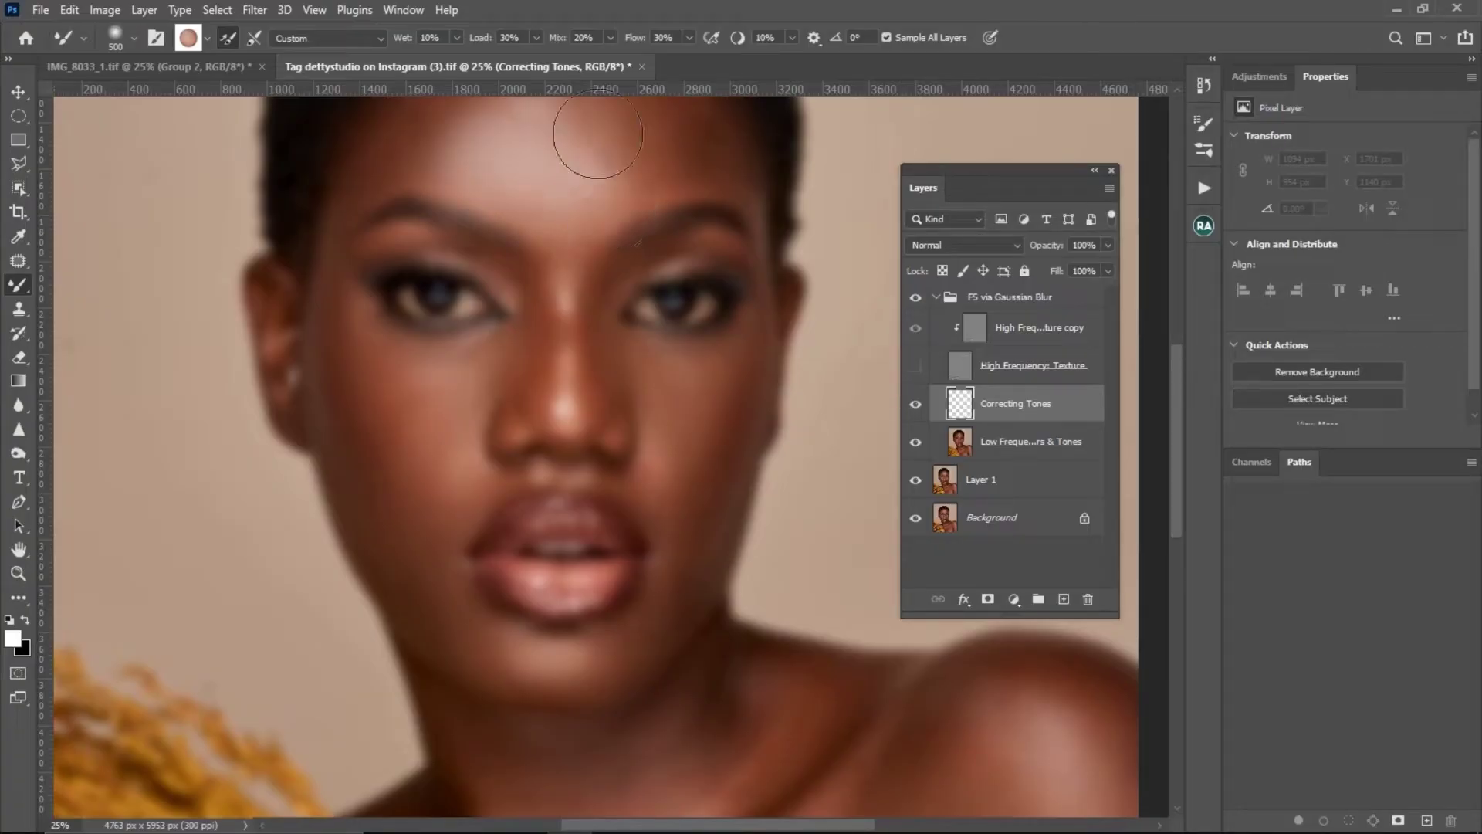
left_click_drag(598, 134, 648, 142)
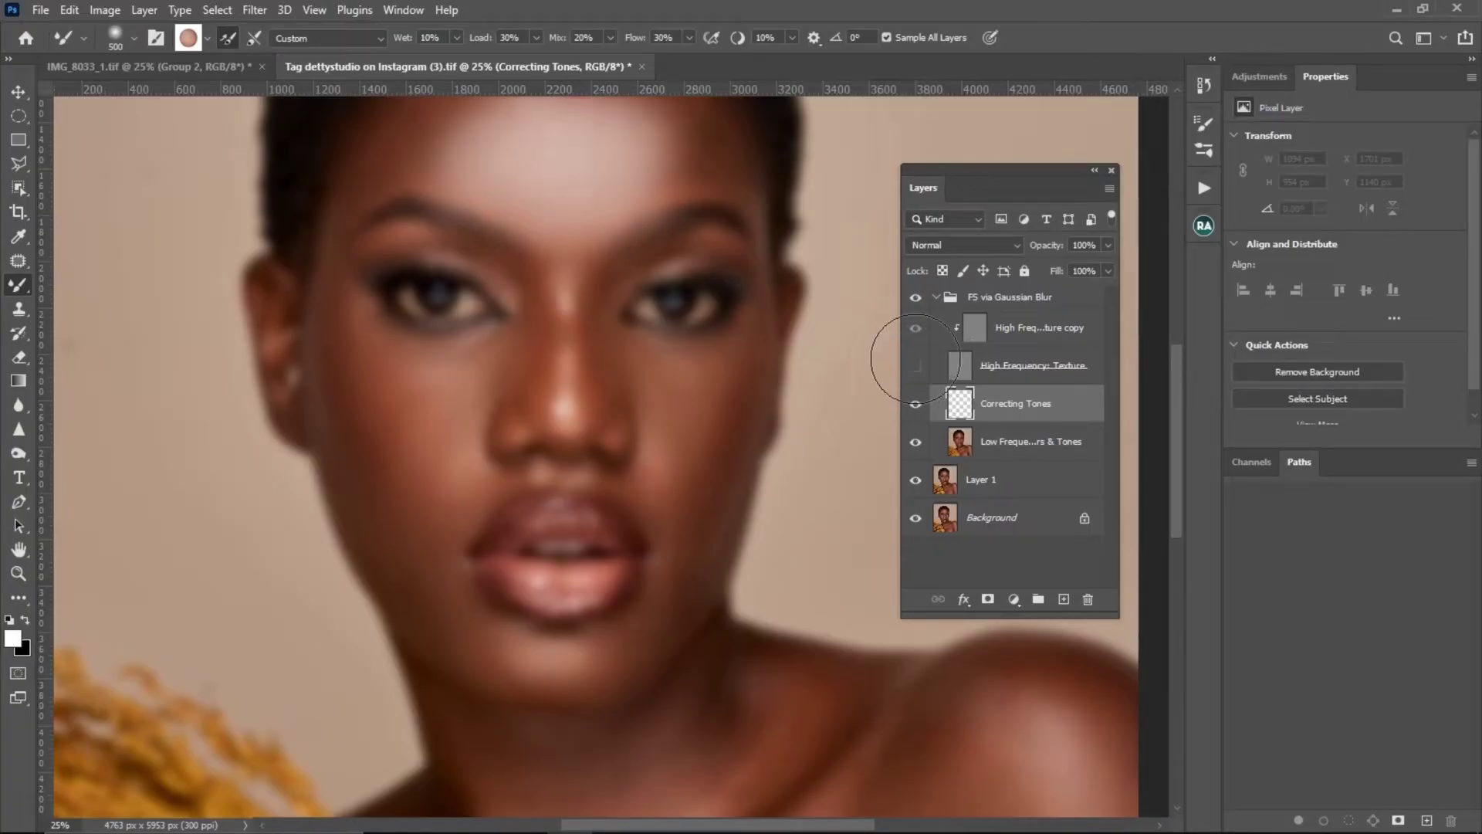
left_click(915, 366)
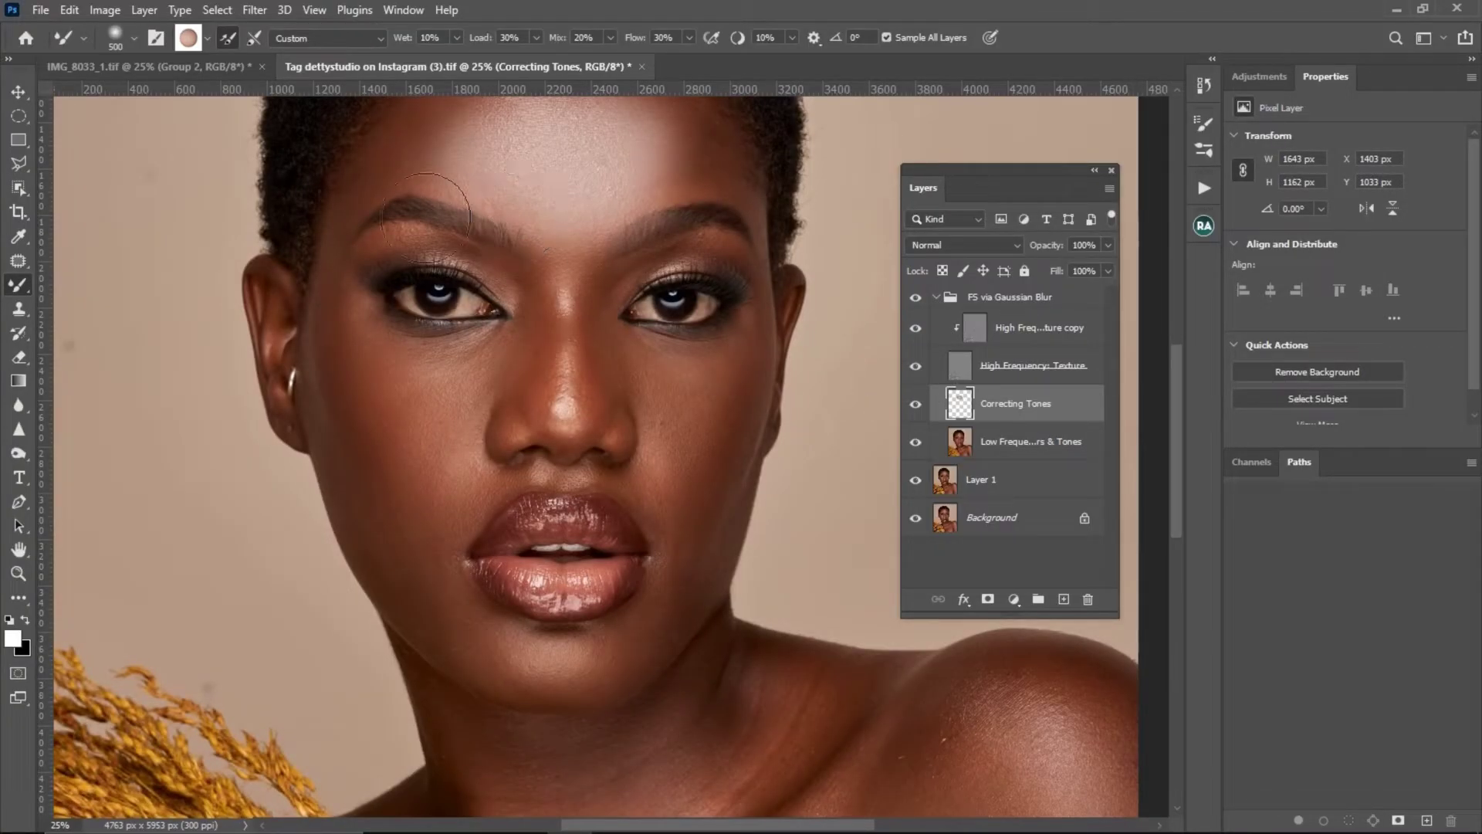
- Undo the Mixer Brush strokes on the forehead and go through the history states to restore the earlier retouch
key("ctrl+z")
key("ctrl+z")
key("ctrl+z")
key("ctrl+z")
key("ctrl+z")
key("ctrl+z")
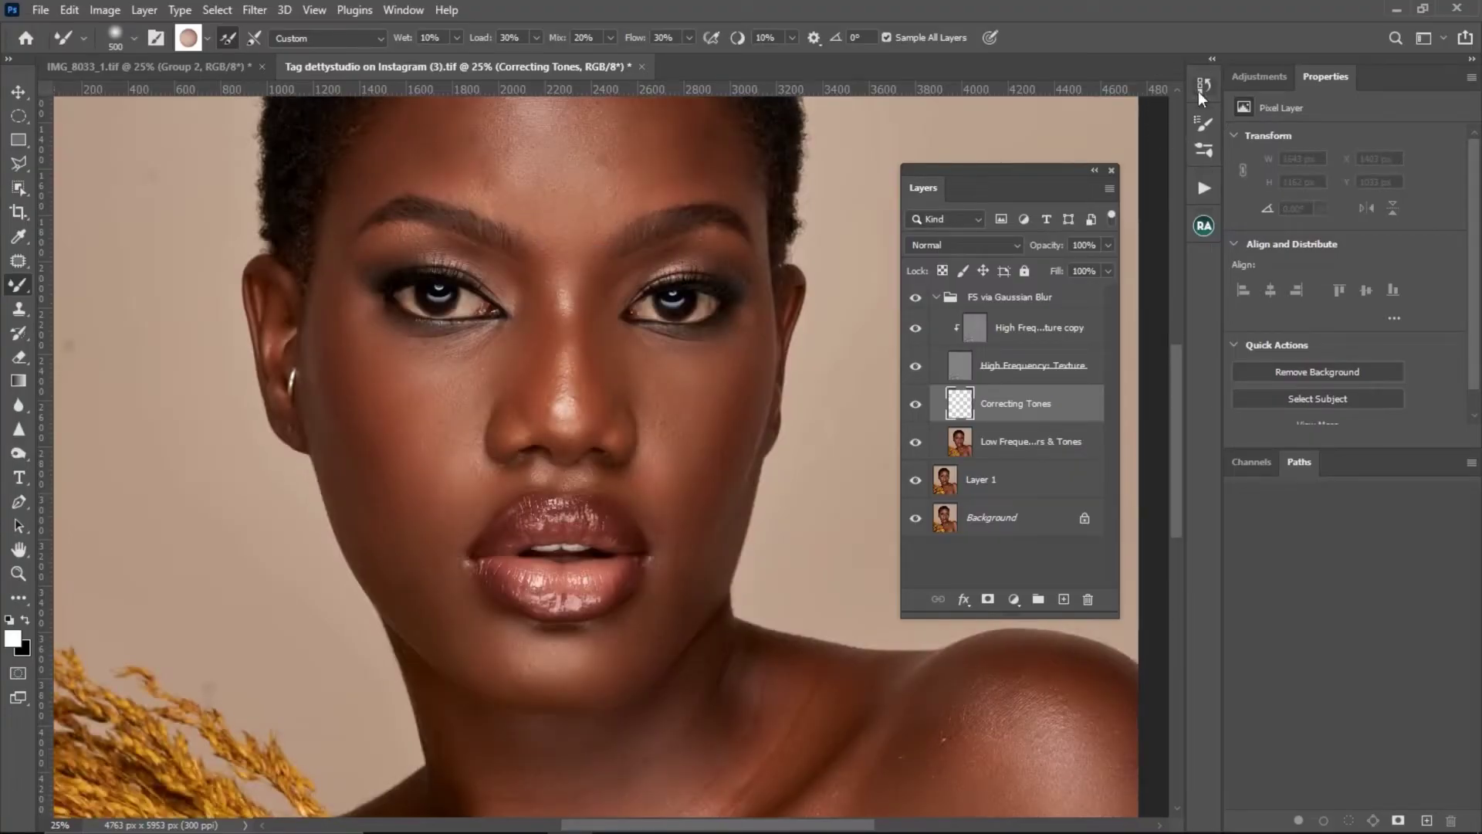
left_click(1201, 87)
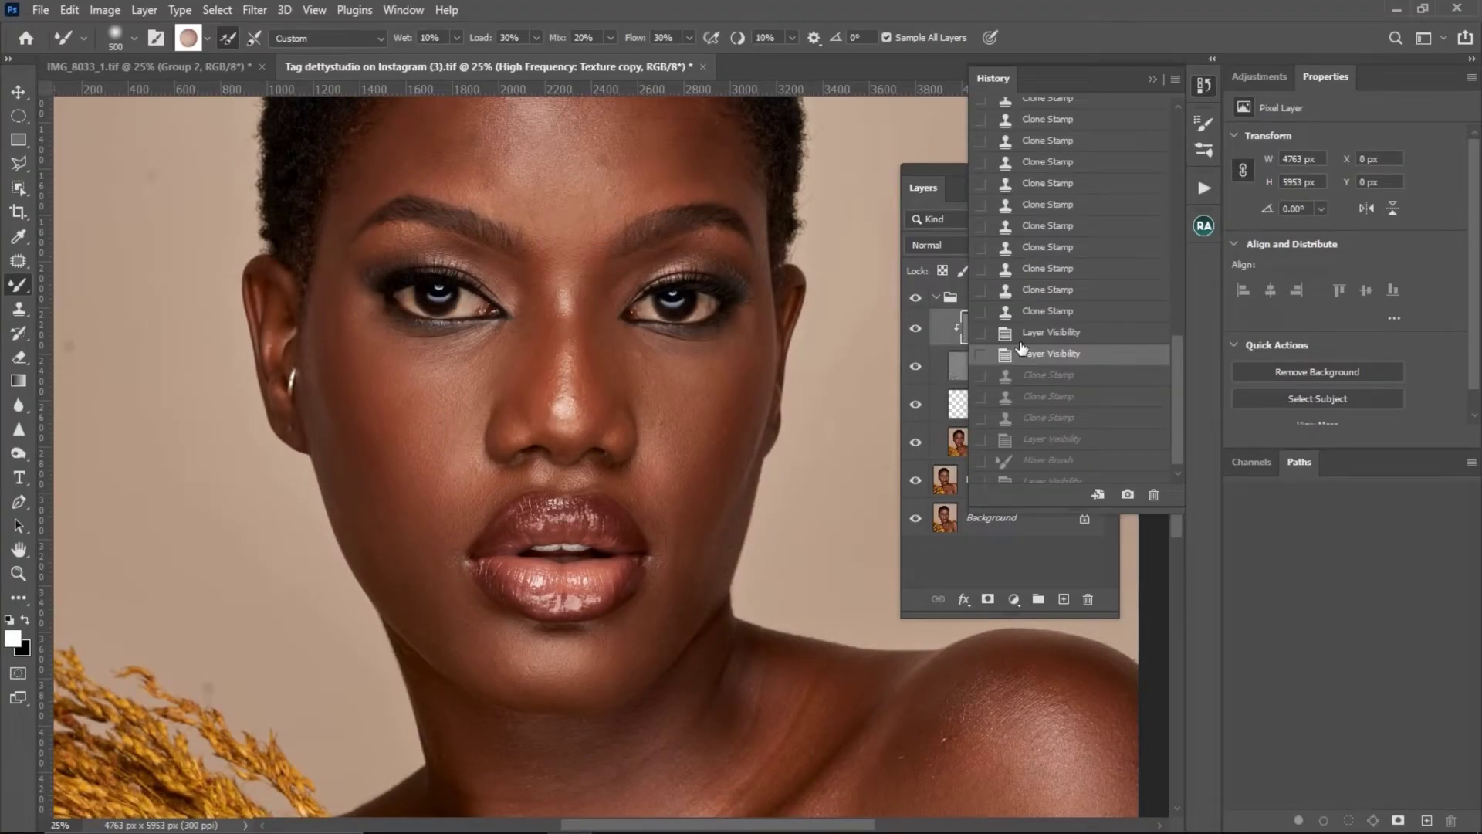
left_click(1040, 332)
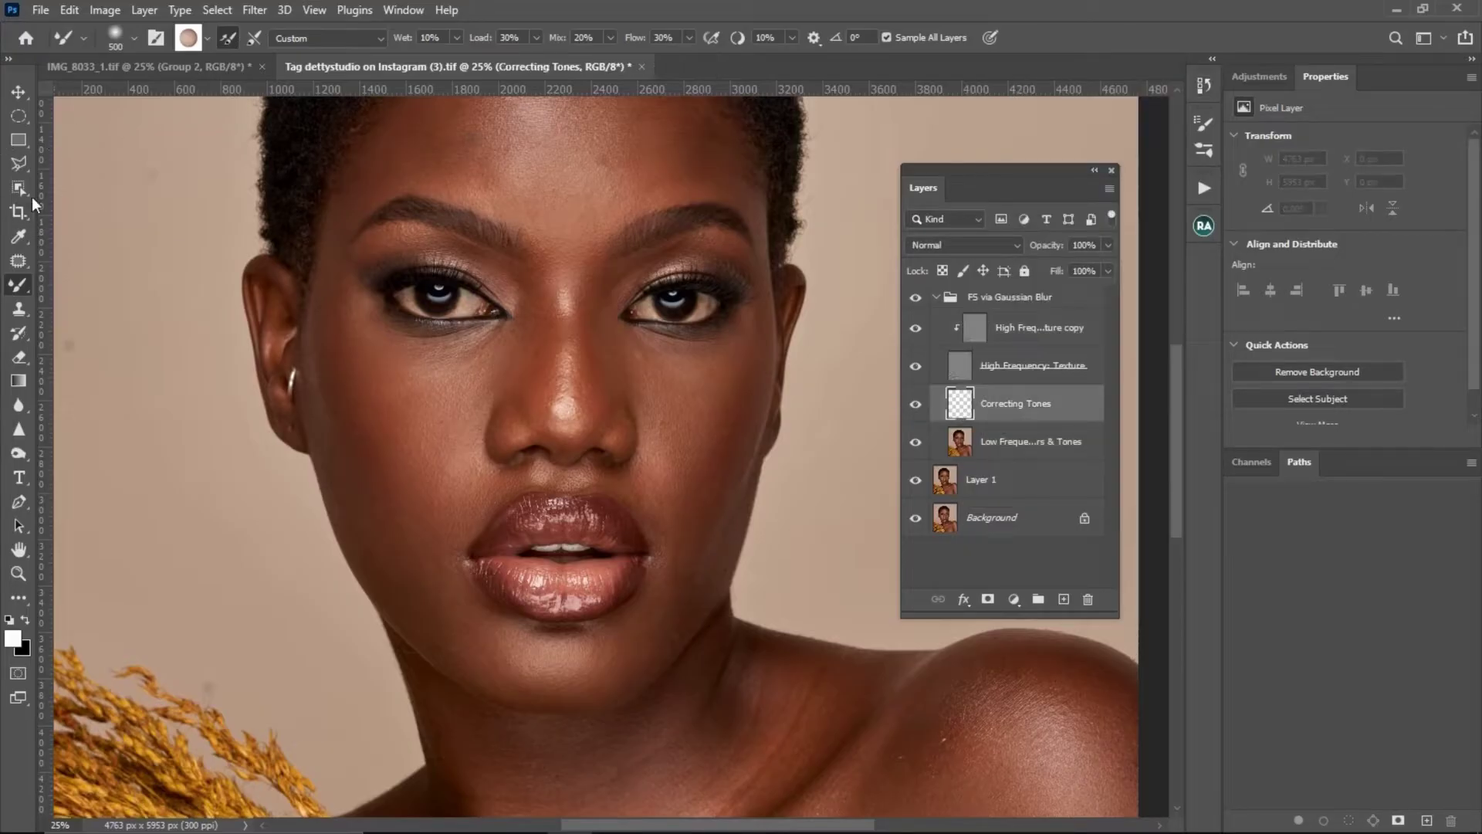
- Clean the Mixer Brush and set it to clean after every stroke, with loading after each stroke switched off
left_click(254, 38)
left_click(207, 38)
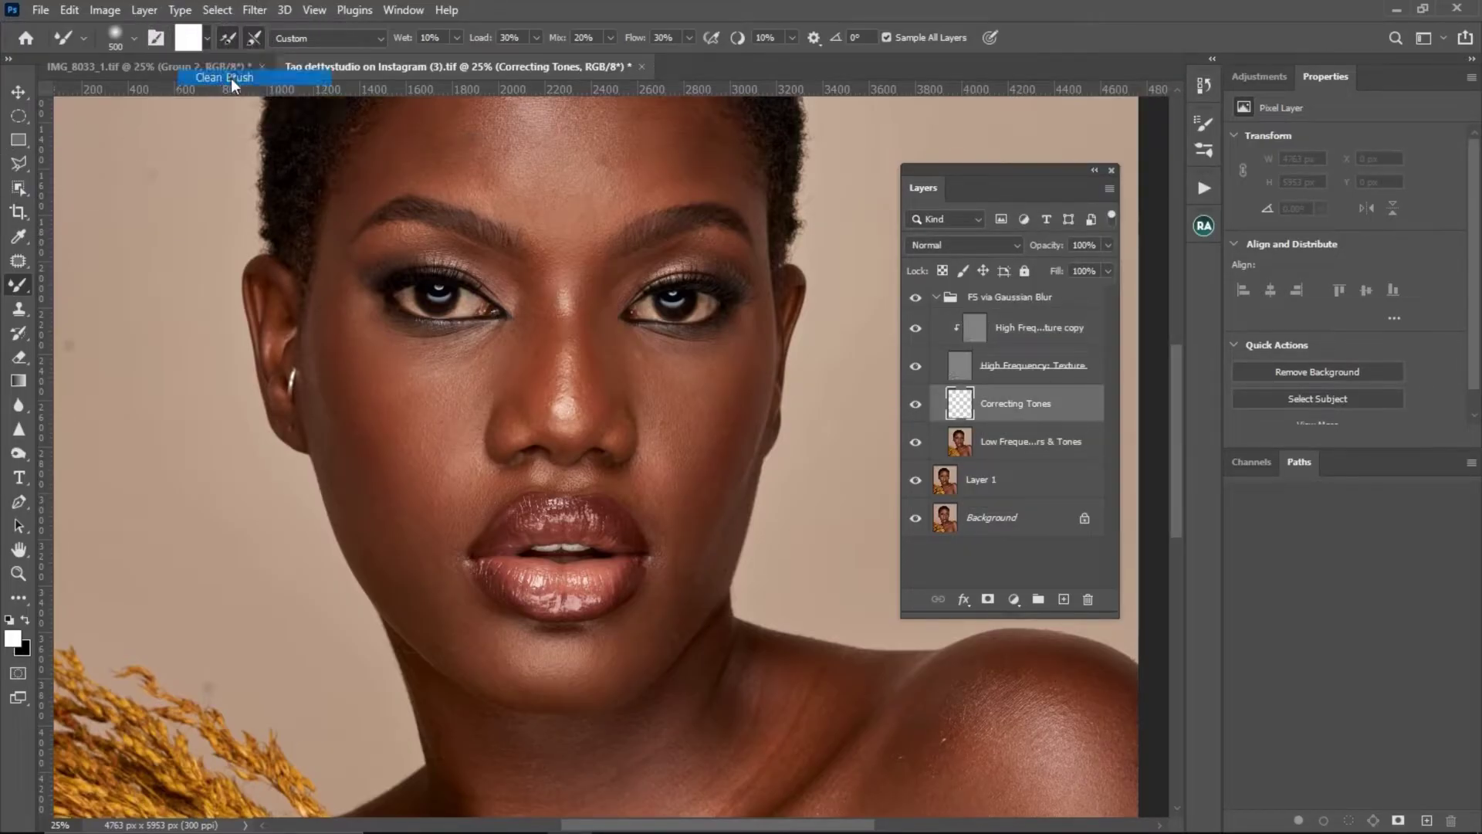
left_click(232, 77)
left_click(254, 38)
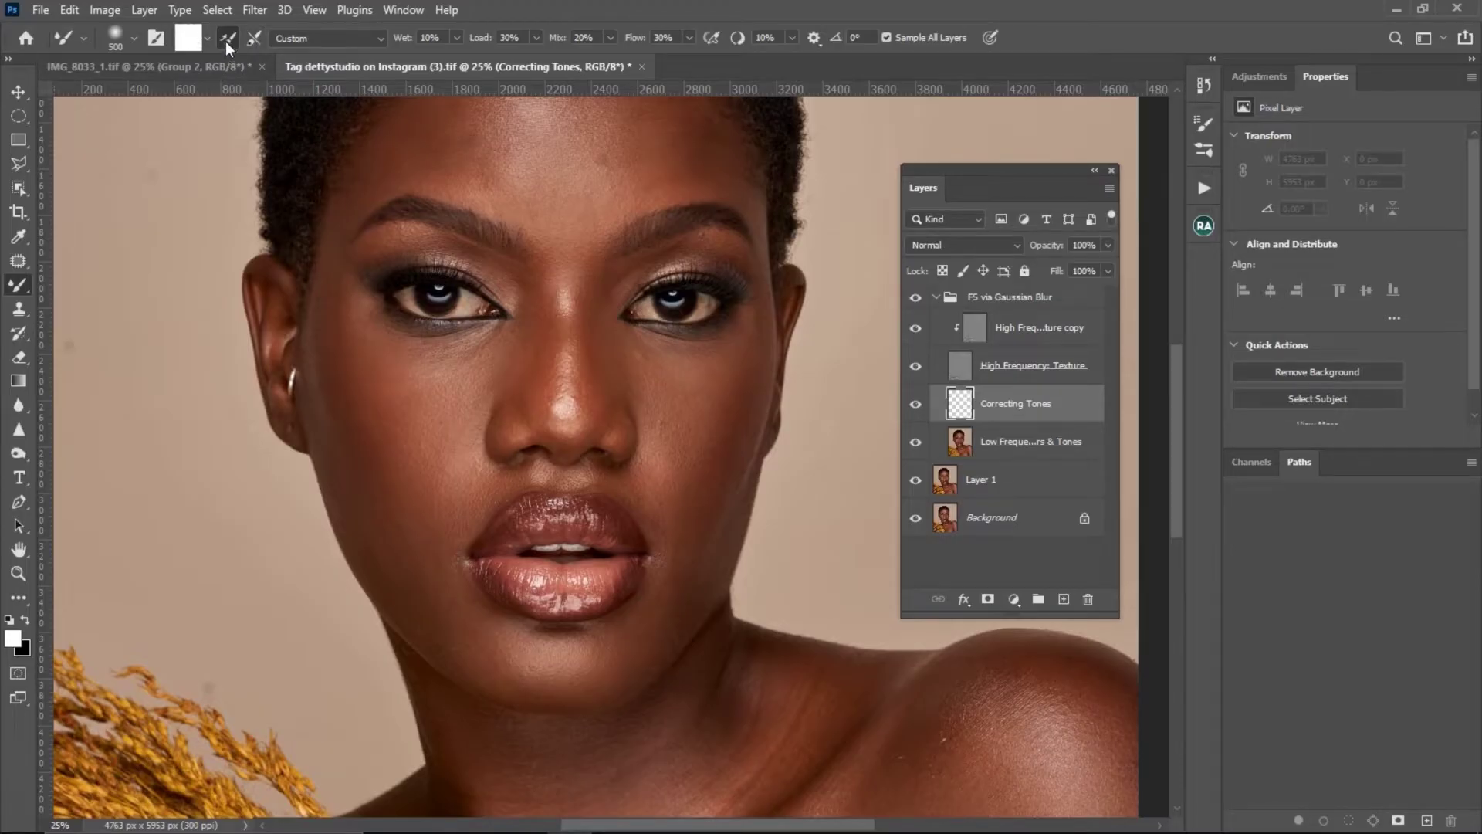
left_click(254, 38)
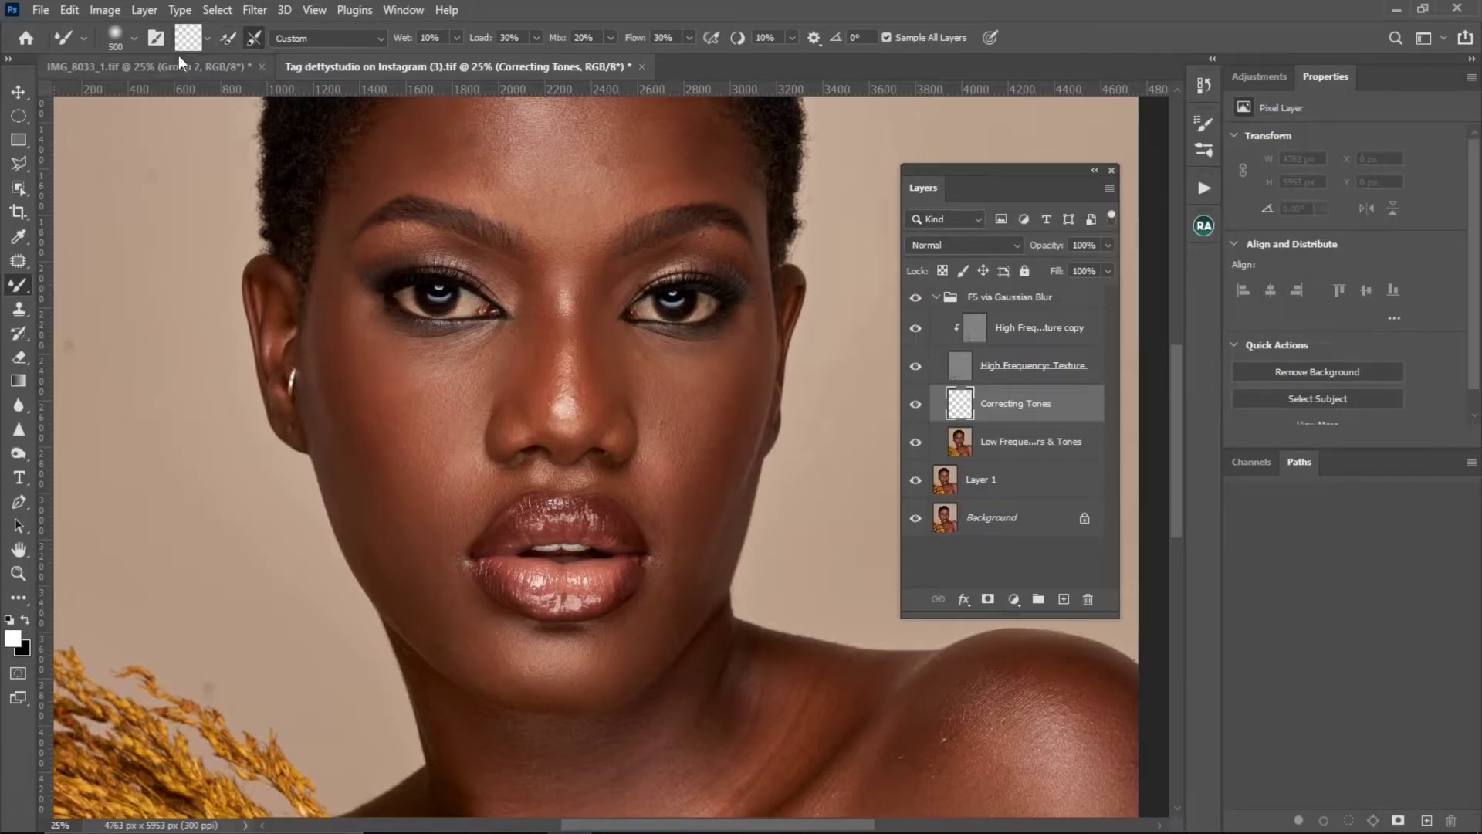
left_click(206, 39)
left_click(223, 77)
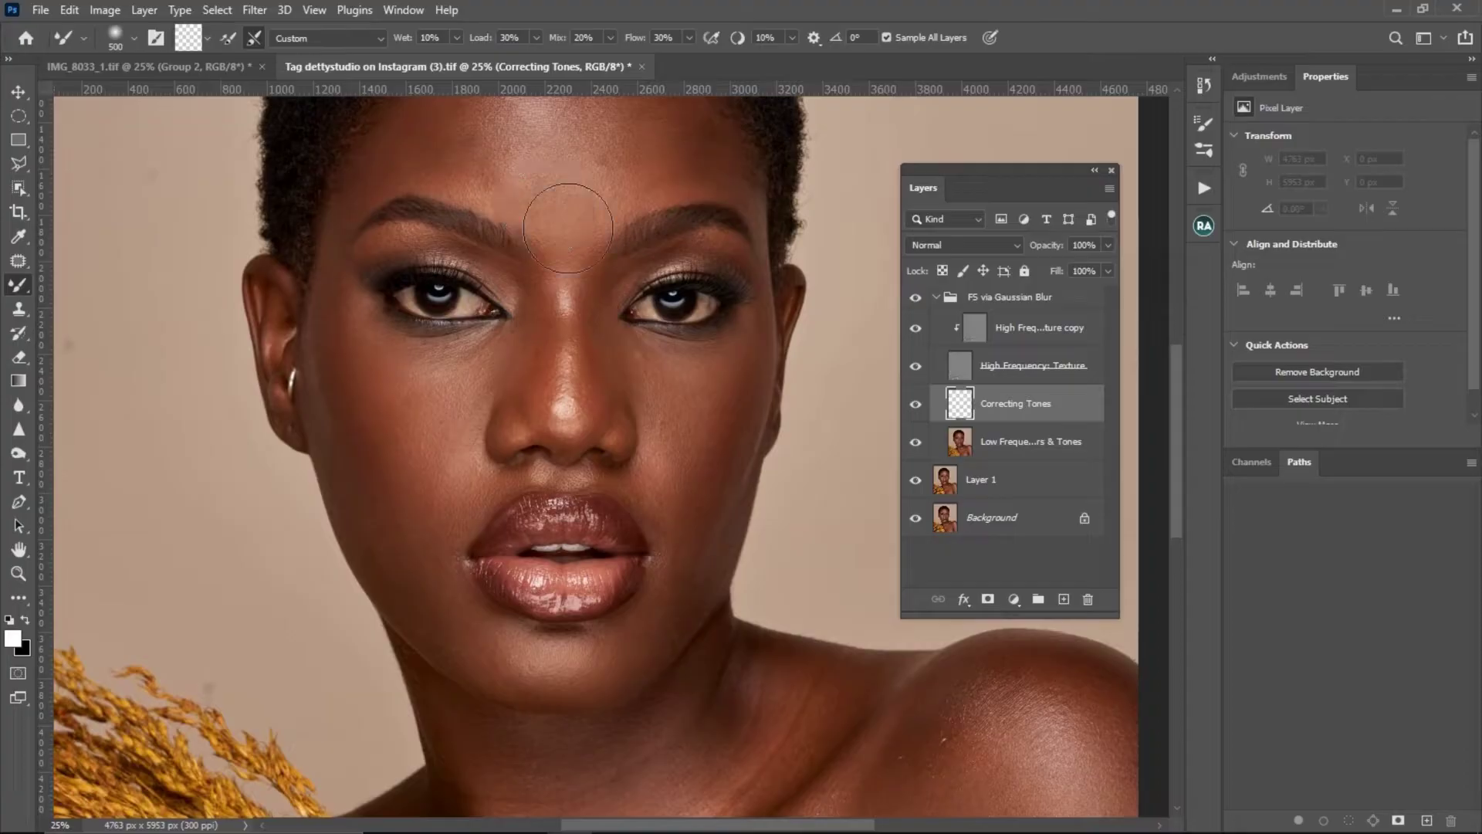
- Add the low-frequency layer to the Correcting Tones selection and remove it again
mouse_move(575, 207)
left_mouse_down()
mouse_move(589, 308)
mouse_move(593, 287)
left_mouse_up()
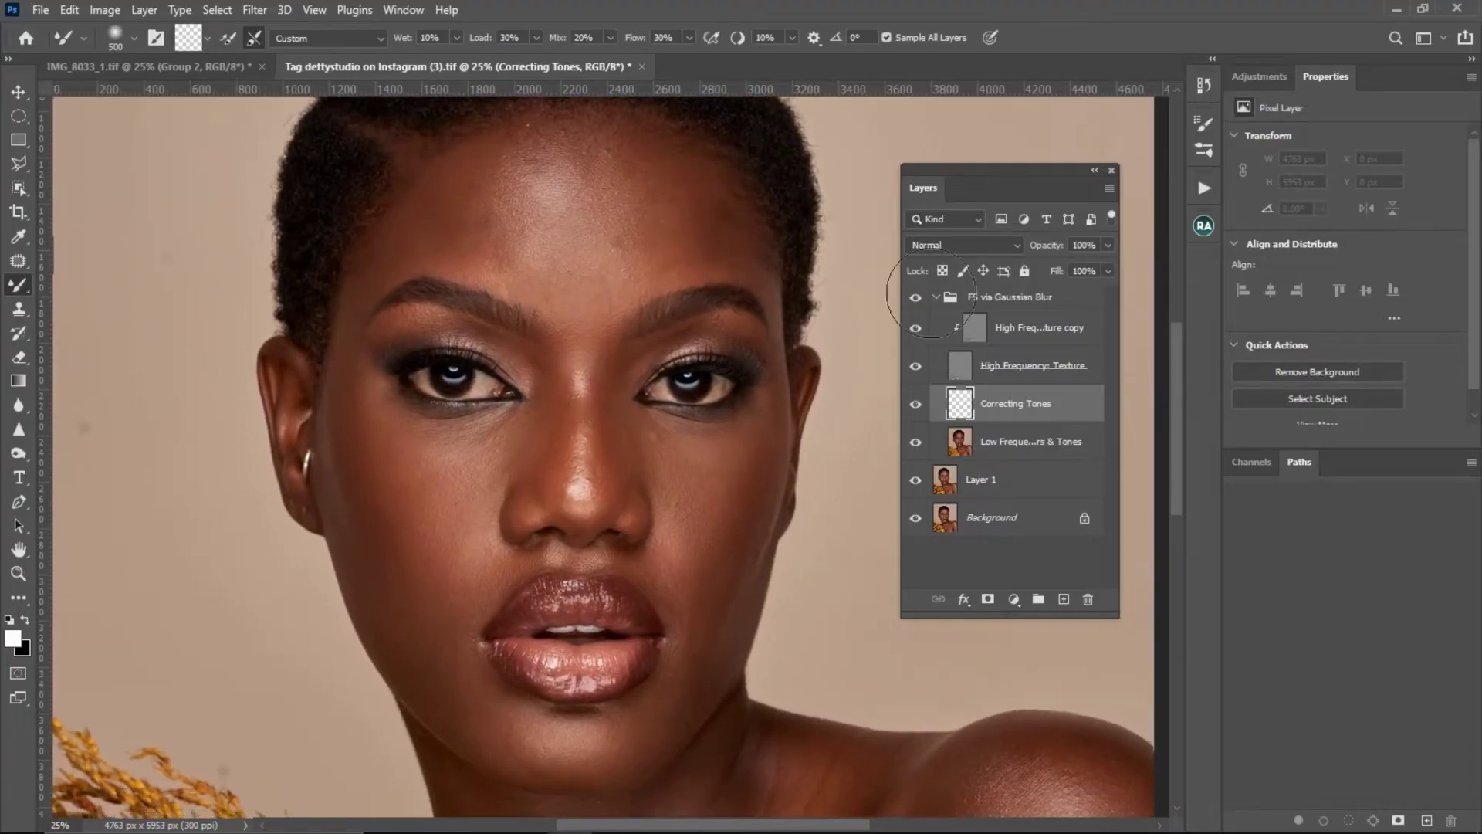
left_click(1007, 413)
left_click(974, 451, "ctrl")
left_click(974, 452, "ctrl")
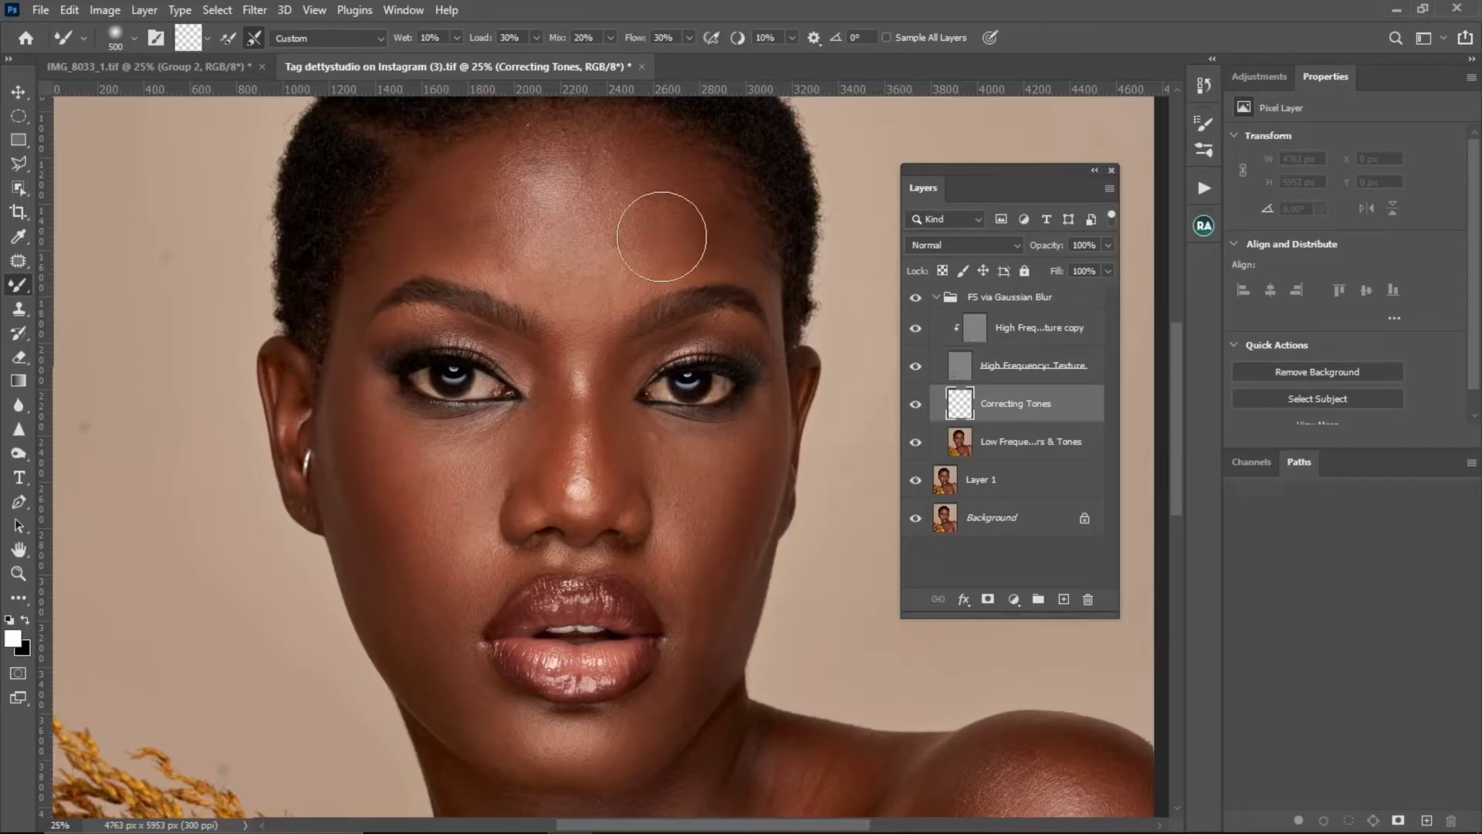
- Hide and reshow the High Frequency: Texture layer and the FS via Gaussian Blur group to compare the portrait
left_click(915, 366)
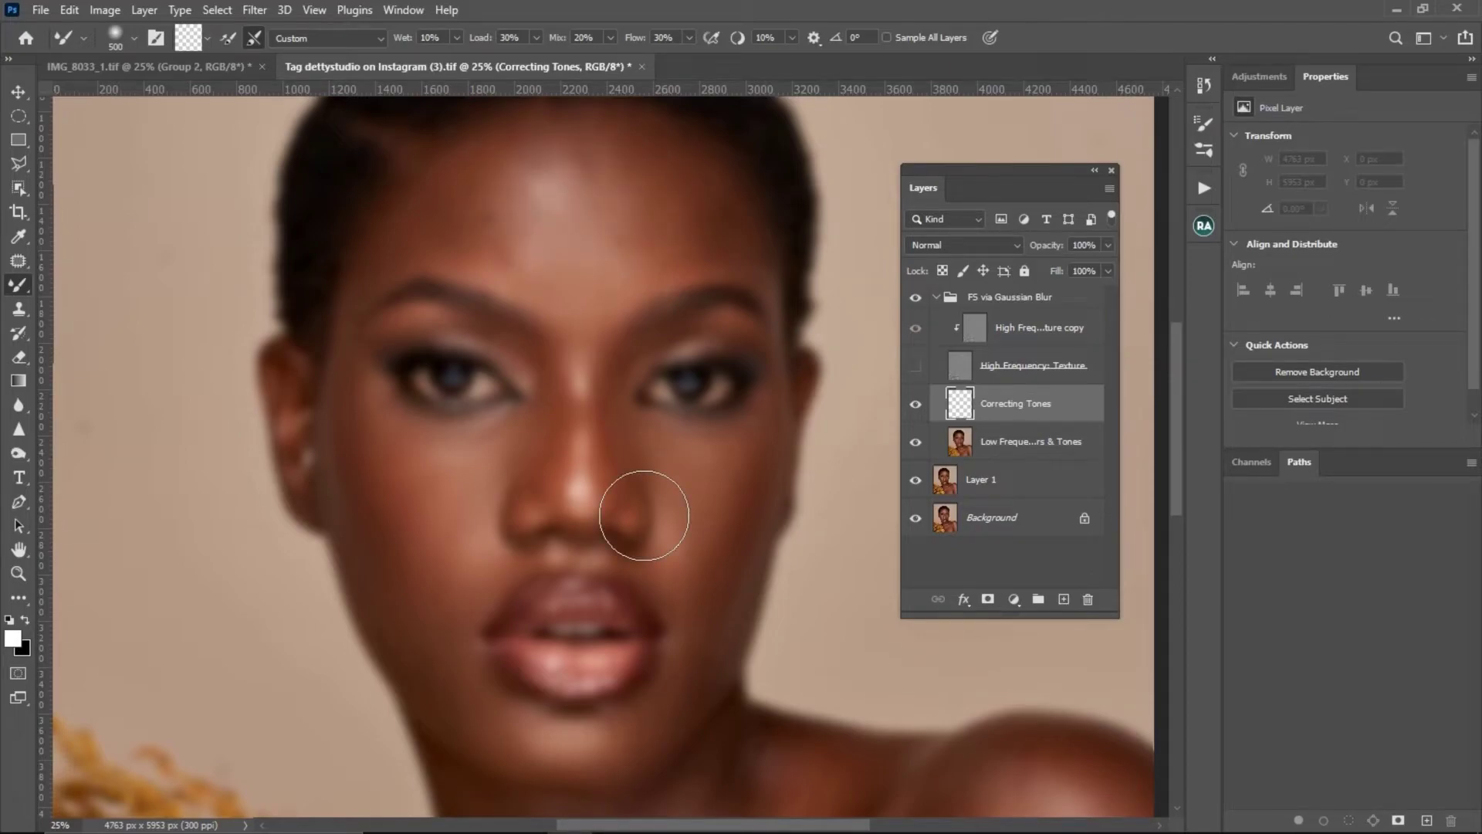
left_click(915, 366)
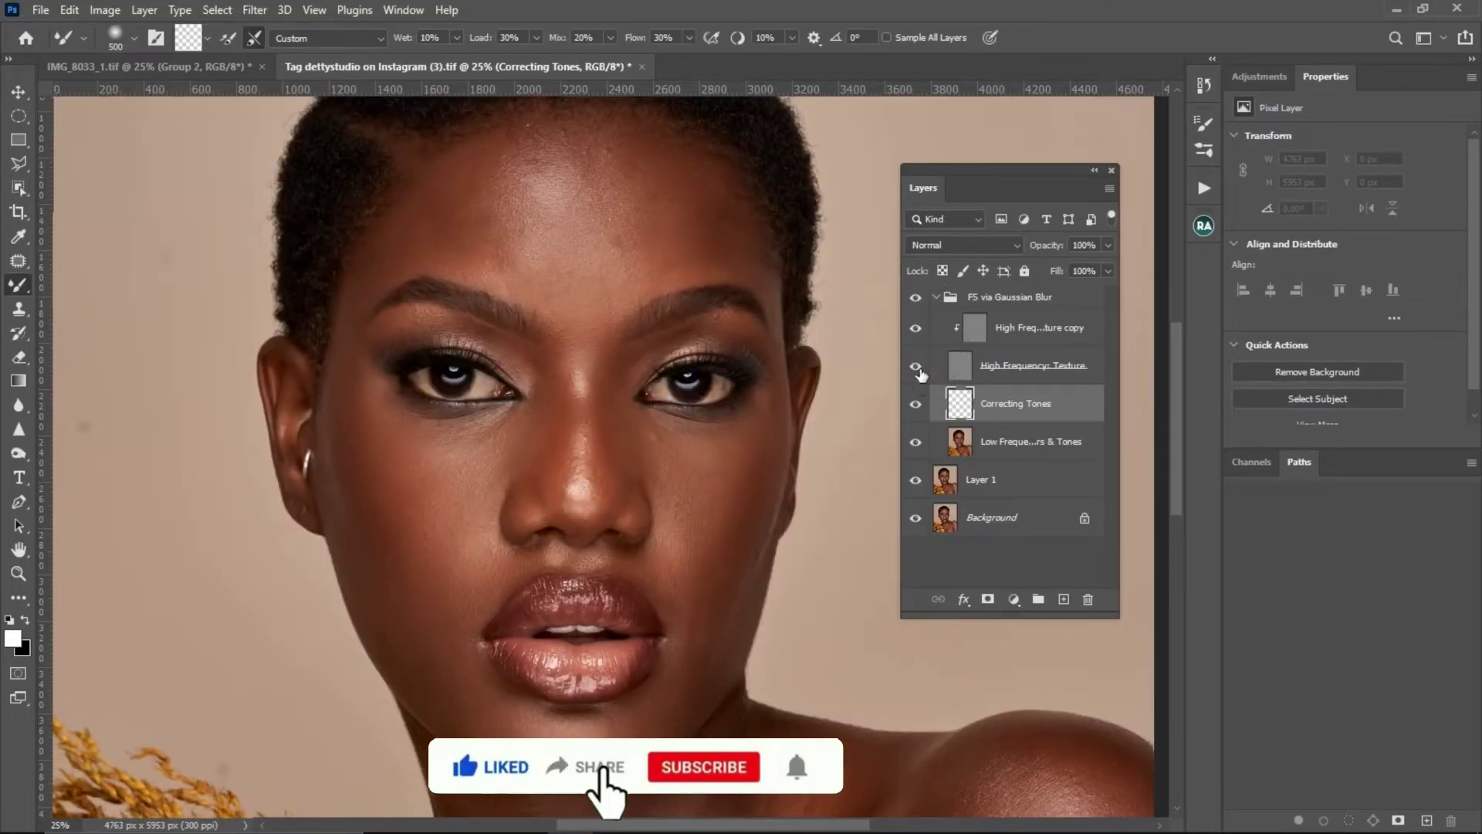
left_click(915, 366)
left_click(916, 366)
left_click(916, 297)
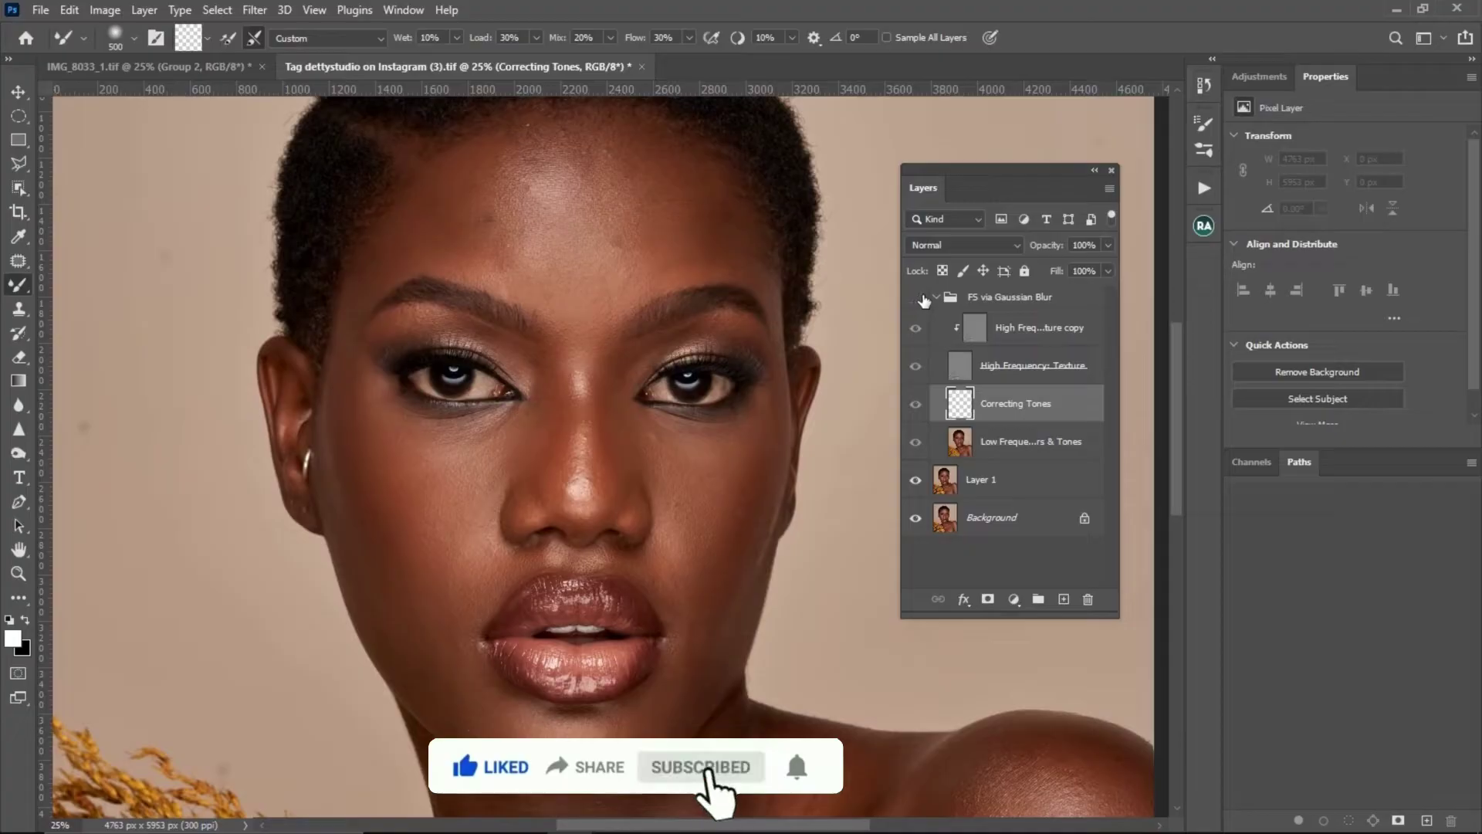
left_click(916, 297)
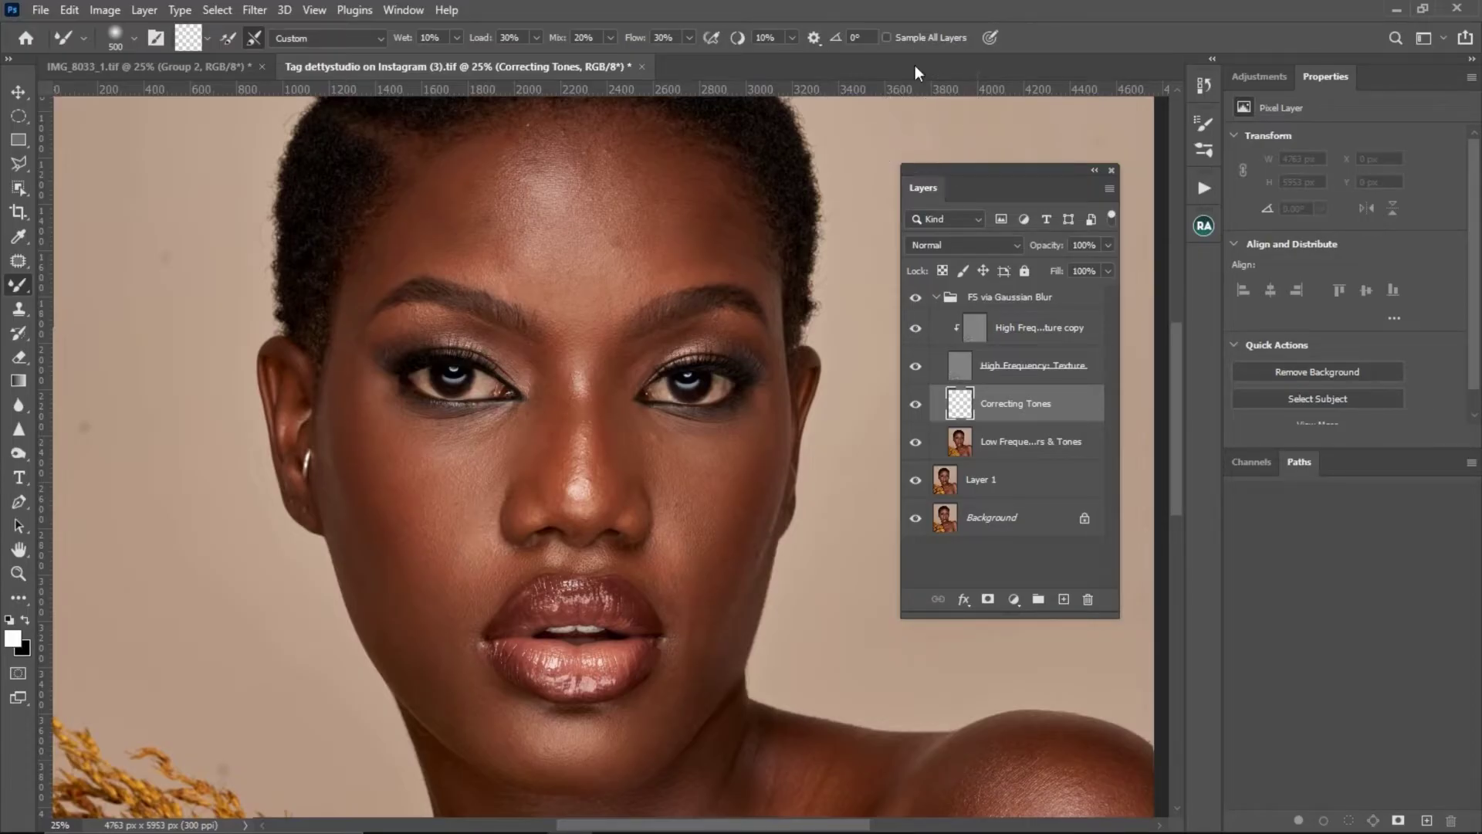
- Enable Sample All Layers for the Mixer Brush and hide the High Frequency: Texture layer
left_click(889, 39)
left_click(916, 366)
scroll(570, 341, "up", 3)
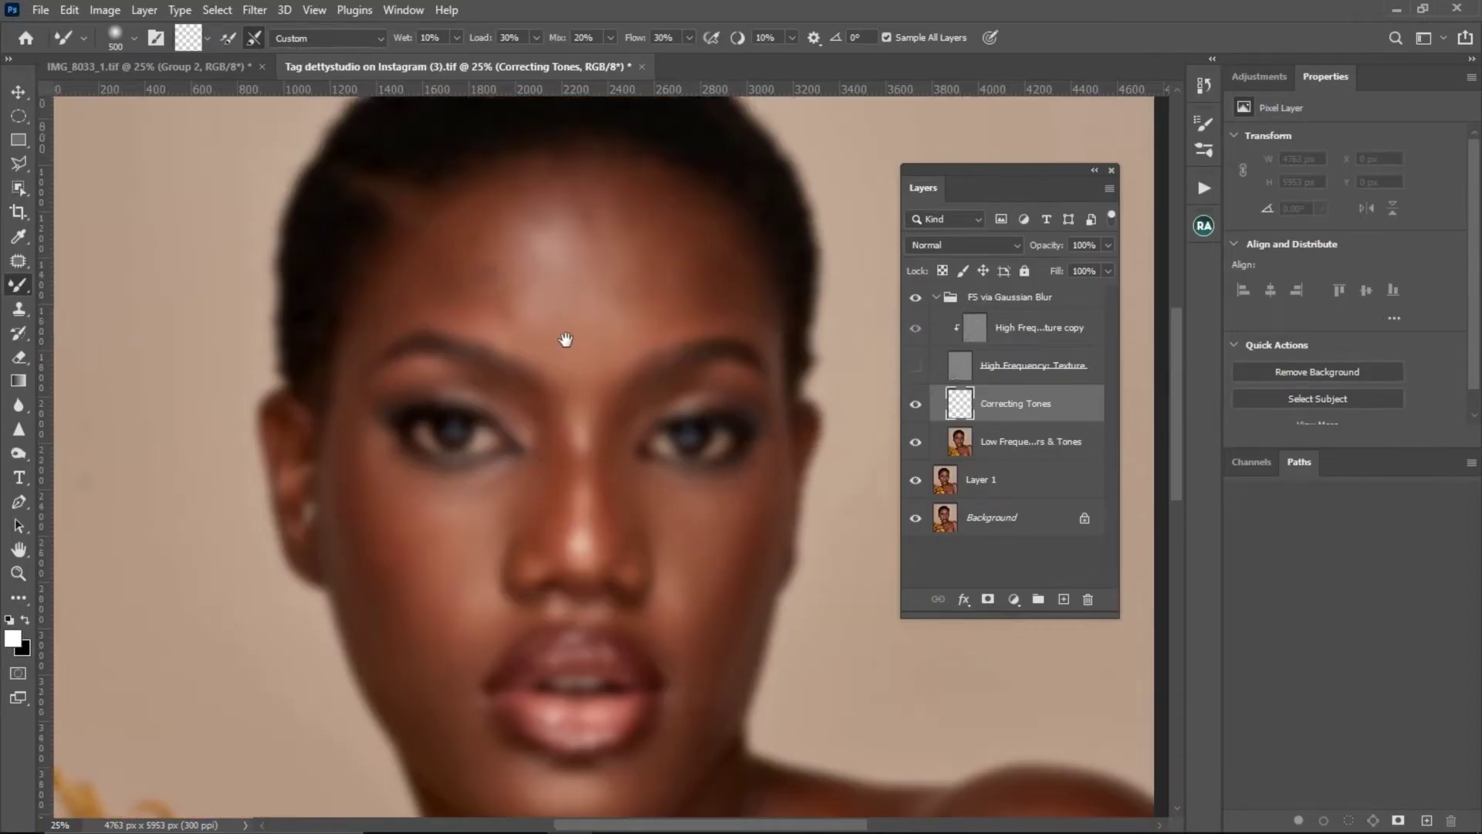
- Blend the highlight at the centre of the forehead on Correcting Tones with the Mixer Brush, starting at 150 px
key("bracketleft")
key("bracketleft")
key("bracketleft")
key("bracketleft")
key("bracketleft")
left_click(548, 251)
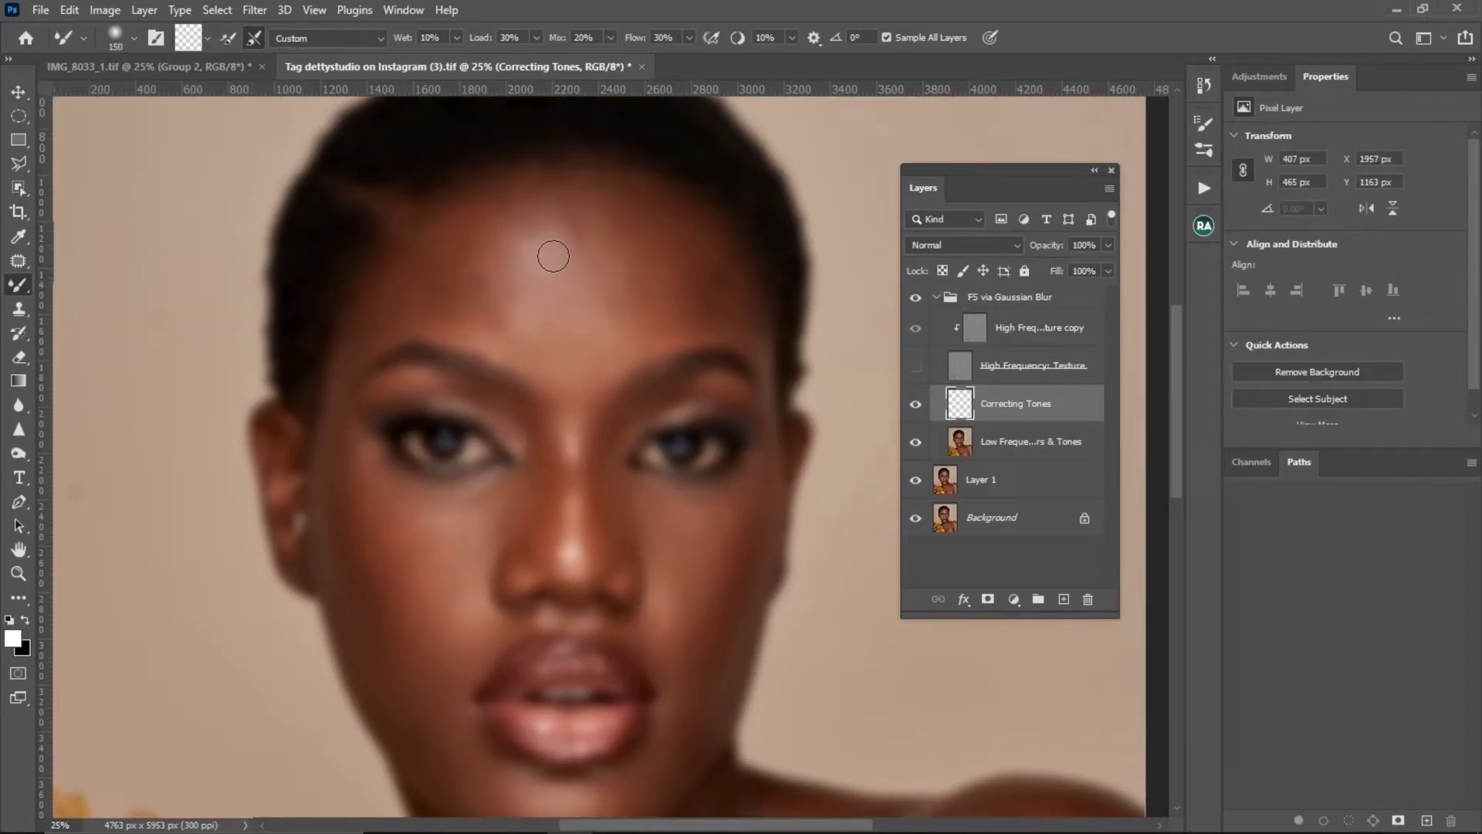
key("bracketright")
key("bracketright")
key("bracketright")
mouse_move(565, 263)
left_mouse_down()
mouse_move(558, 300)
mouse_move(560, 252)
mouse_move(537, 315)
mouse_move(566, 319)
mouse_move(547, 344)
mouse_move(595, 330)
mouse_move(495, 317)
left_mouse_up()
- Blend the sides and upper part of the forehead on Correcting Tones, using Mixer Brush sizes from 400 to 600 px
key("bracketright")
mouse_move(477, 240)
left_mouse_down()
mouse_move(488, 281)
mouse_move(462, 240)
mouse_move(484, 257)
mouse_move(476, 313)
mouse_move(487, 276)
mouse_move(472, 211)
left_mouse_up()
key("bracketright")
key("bracketright")
mouse_move(640, 246)
left_mouse_down()
mouse_move(680, 253)
mouse_move(671, 293)
mouse_move(664, 243)
mouse_move(701, 285)
mouse_move(714, 257)
mouse_move(562, 212)
left_mouse_up()
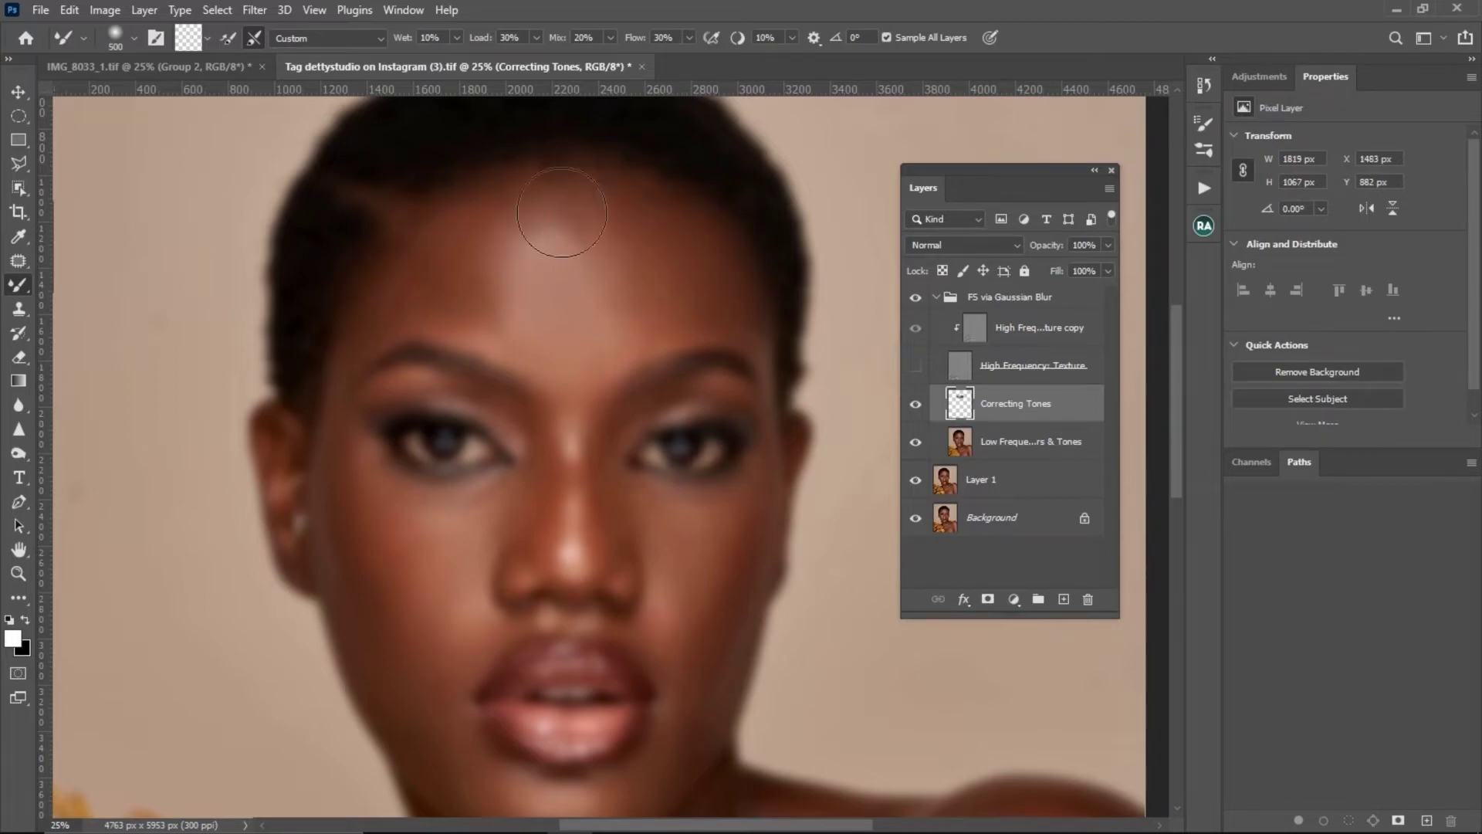
key("bracketright")
key("bracketright")
key("bracketright")
key("bracketright")
key("bracketright")
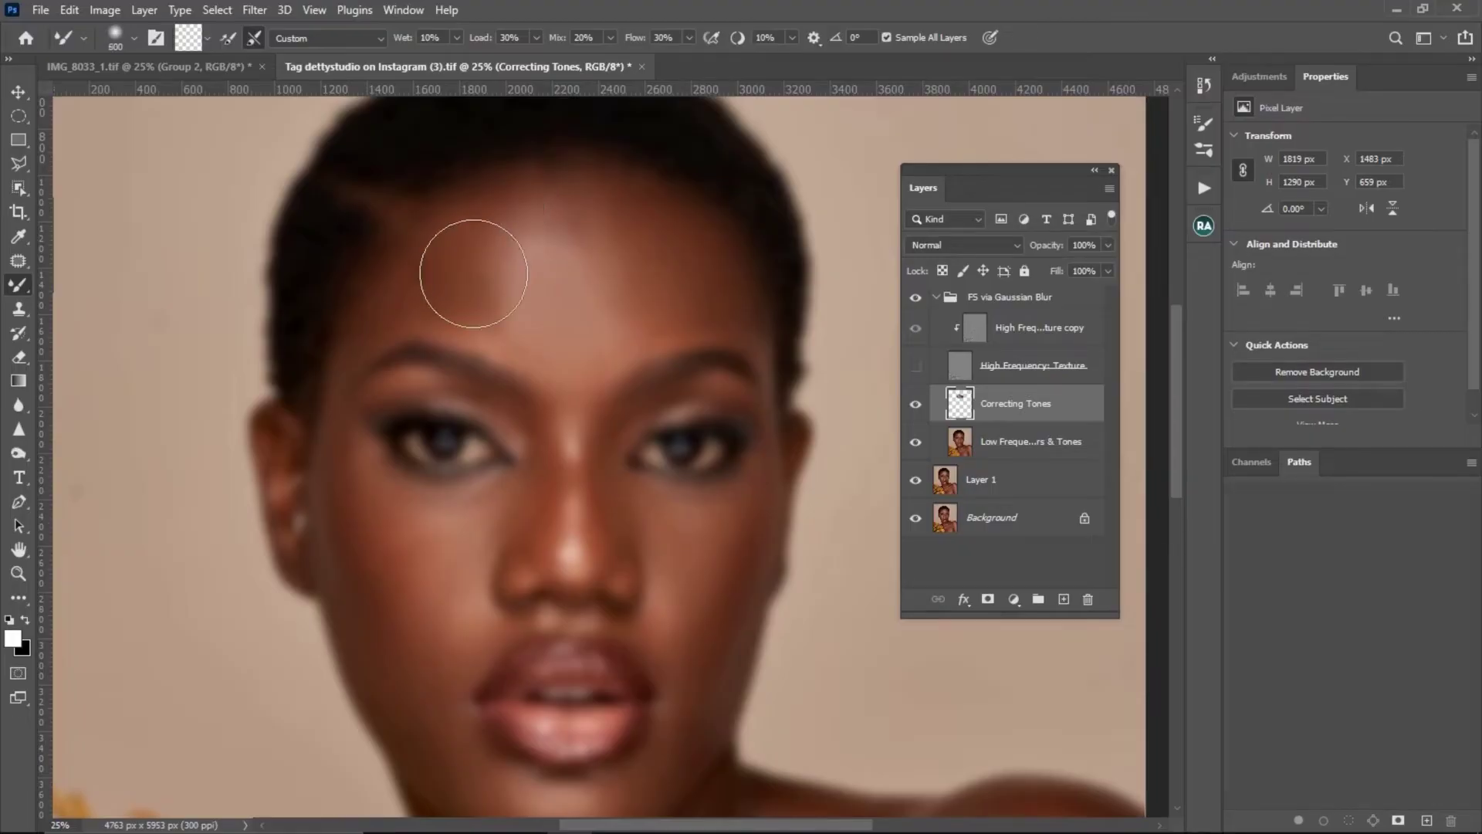
key("bracketright")
left_click_drag(465, 248, 465, 286)
key("bracketleft")
key("bracketleft")
key("bracketleft")
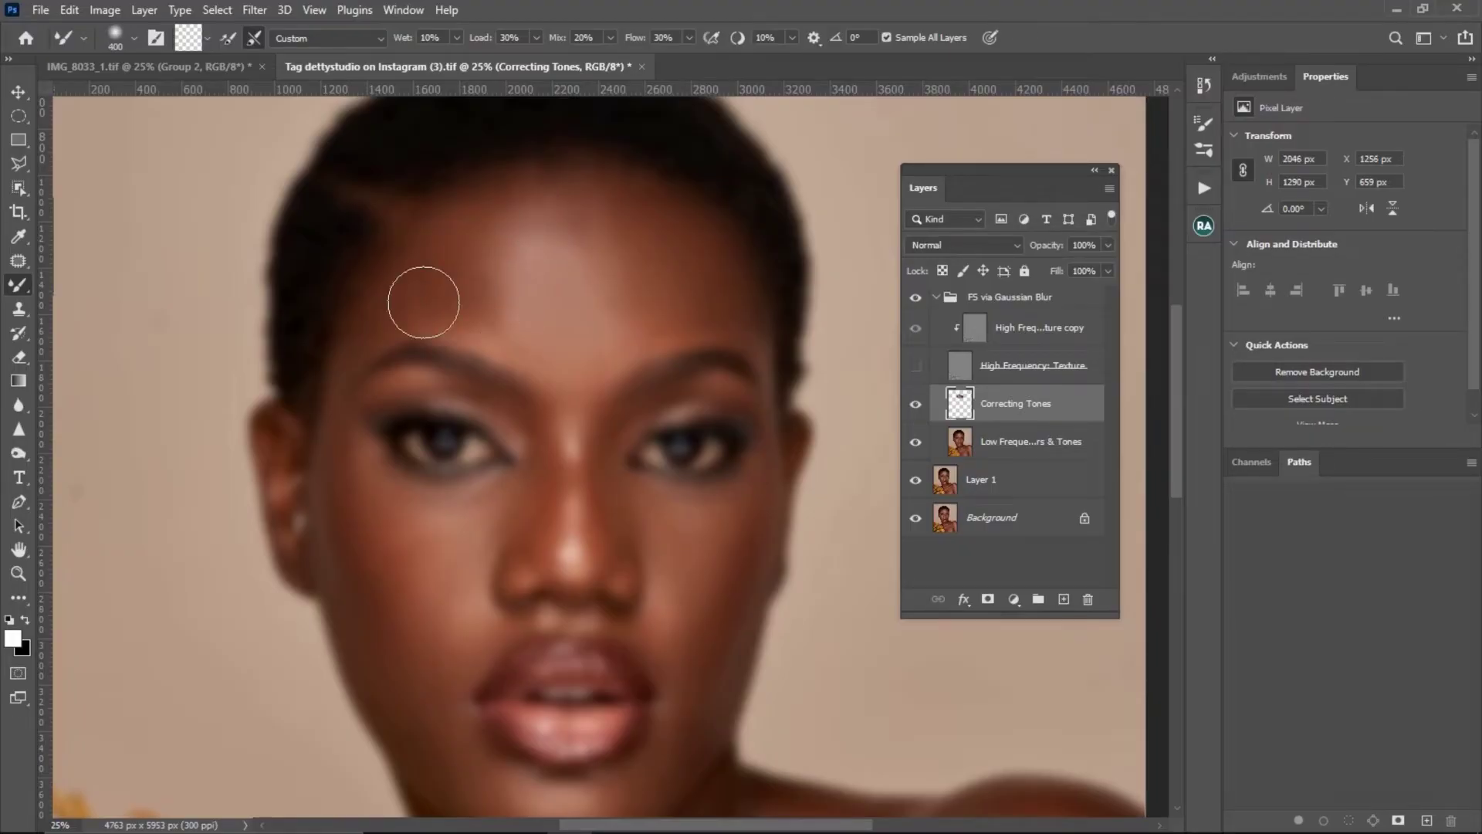
- Reduce the Mixer Brush to 175 px and toggle the Correcting Tones layer with the texture shown to compare the forehead
key("bracketleft")
key("bracketleft")
key("bracketleft")
key("bracketleft")
left_click(918, 406)
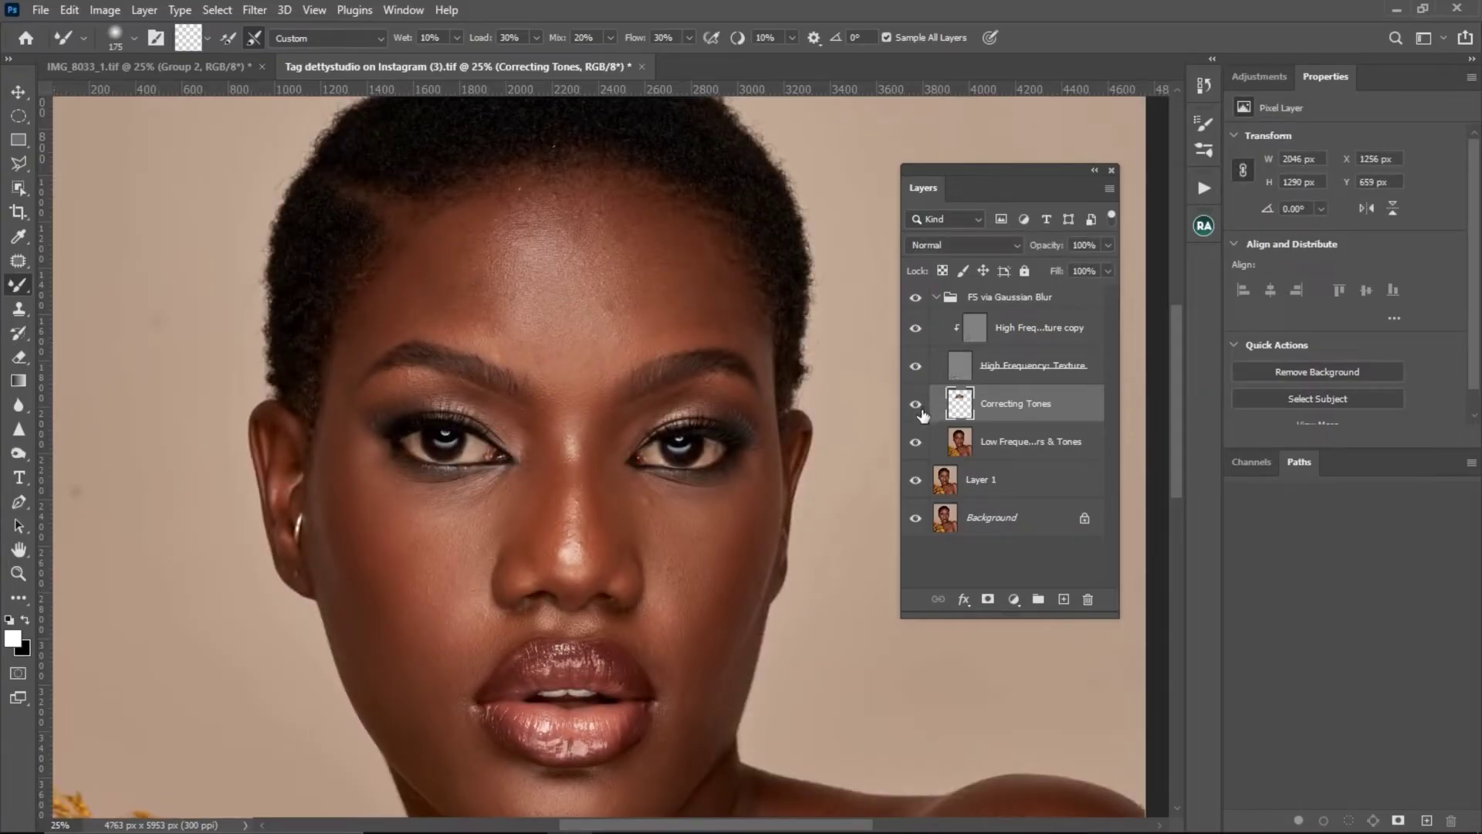
left_click(916, 404)
left_click(918, 408)
- Replace the Correcting Tones layer with a new empty layer above the low-frequency layer, and hide the High Frequency: Texture layer
left_click_drag(1039, 427, 1089, 598)
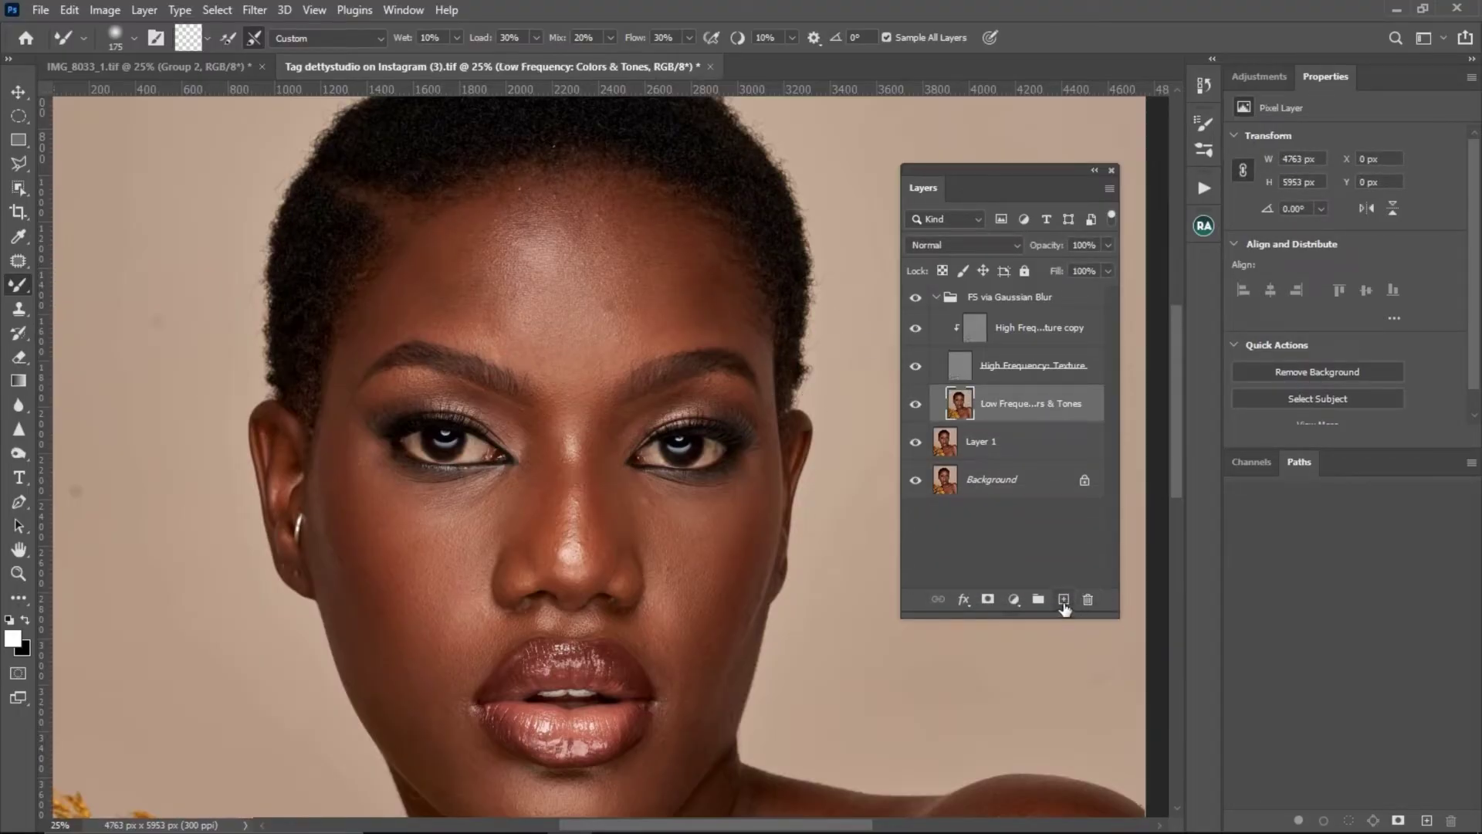
left_click(1064, 599)
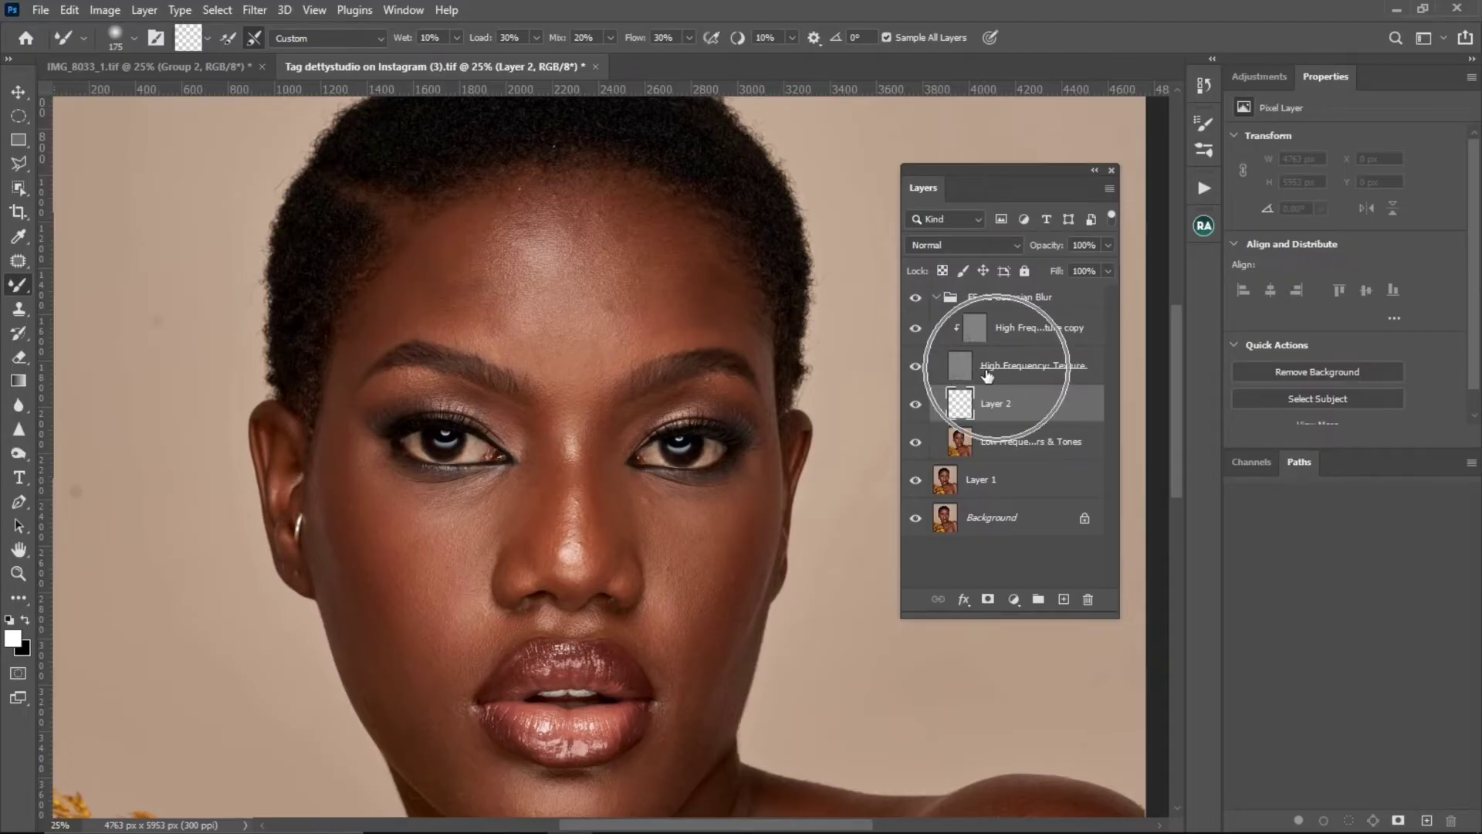
left_click(916, 366)
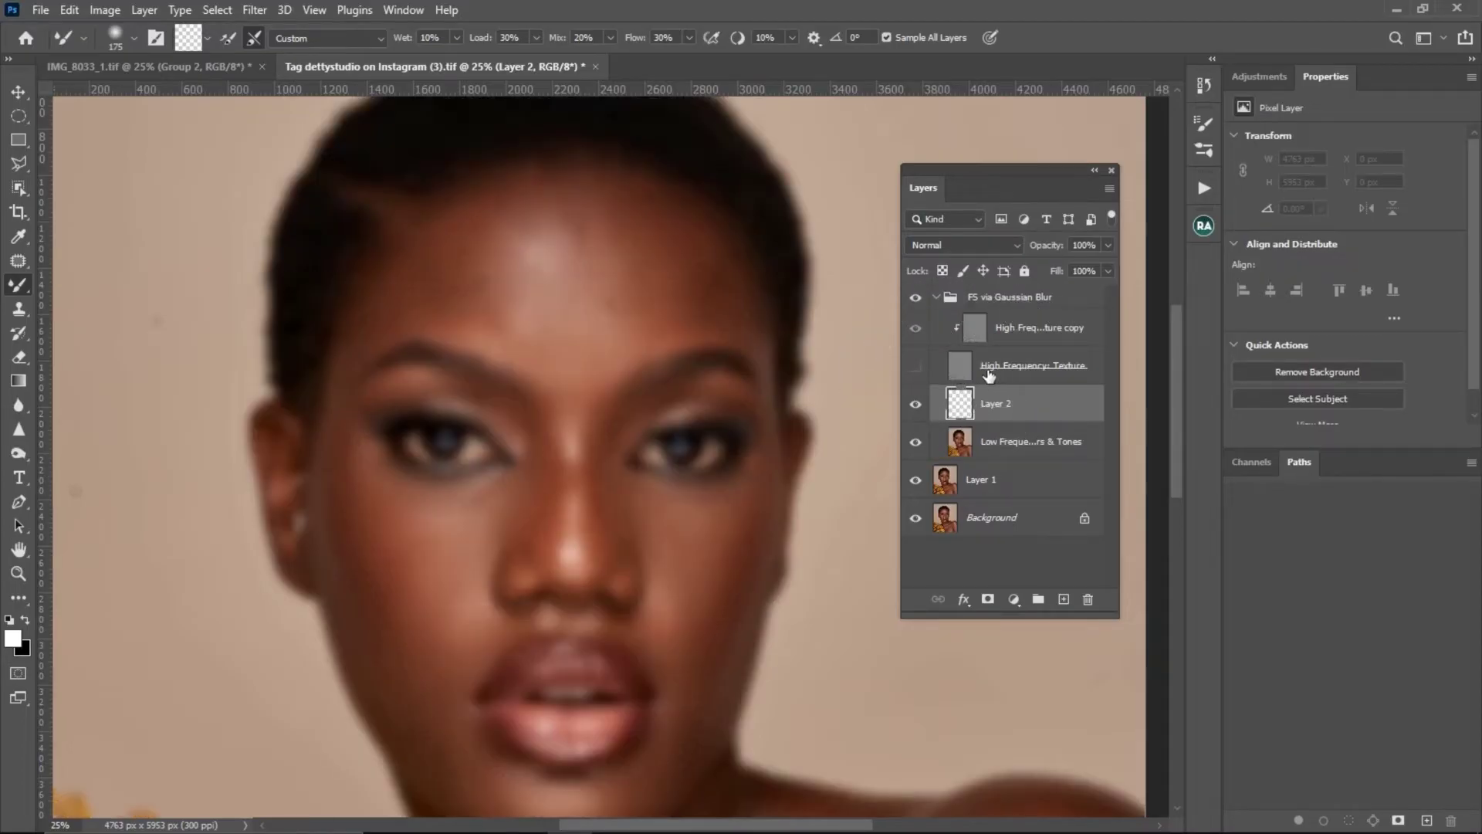
key("ctrl")
left_click(916, 365)
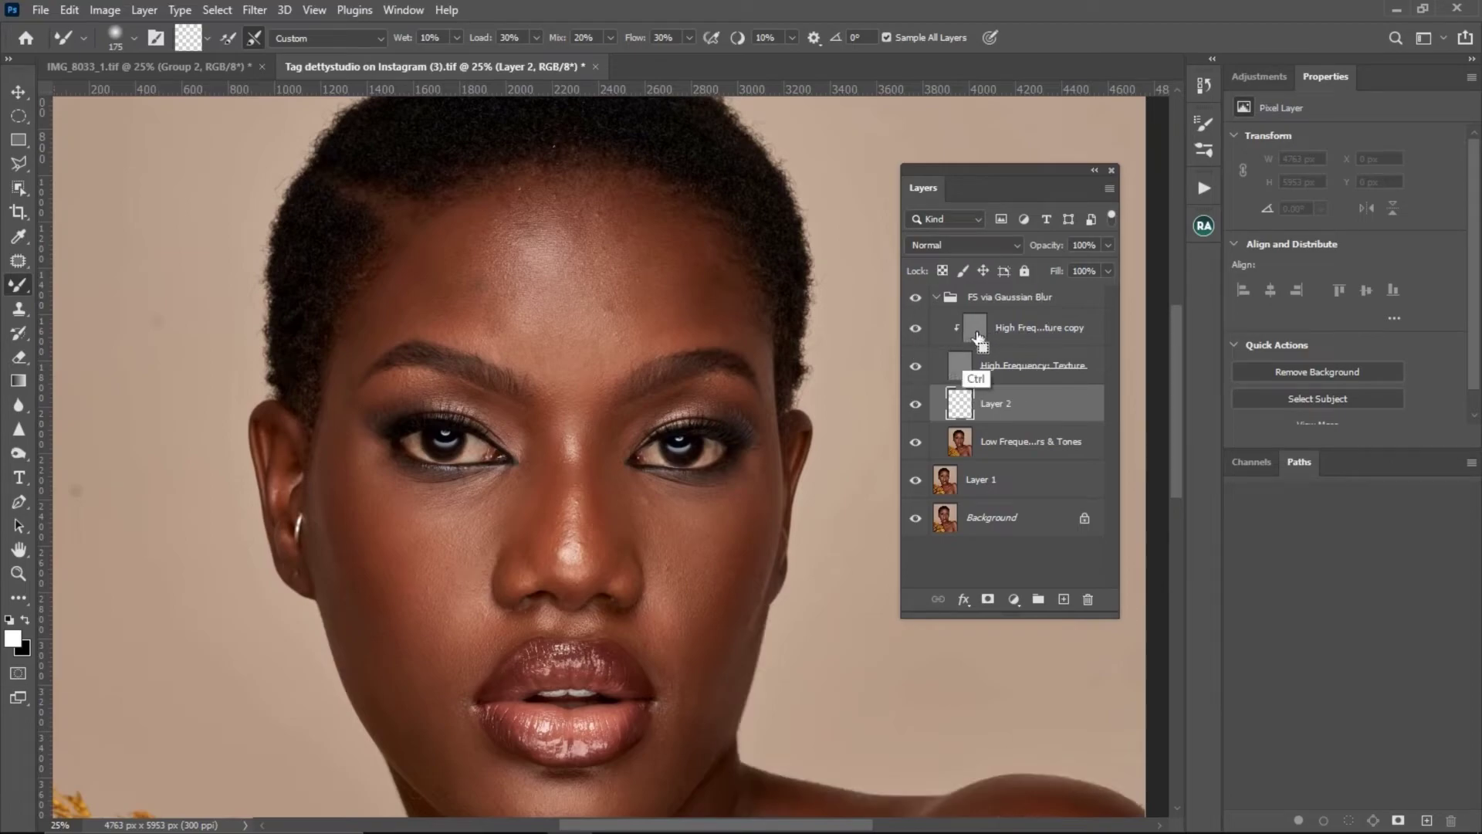
key("ctrl")
key("ctrl")
left_click(916, 367)
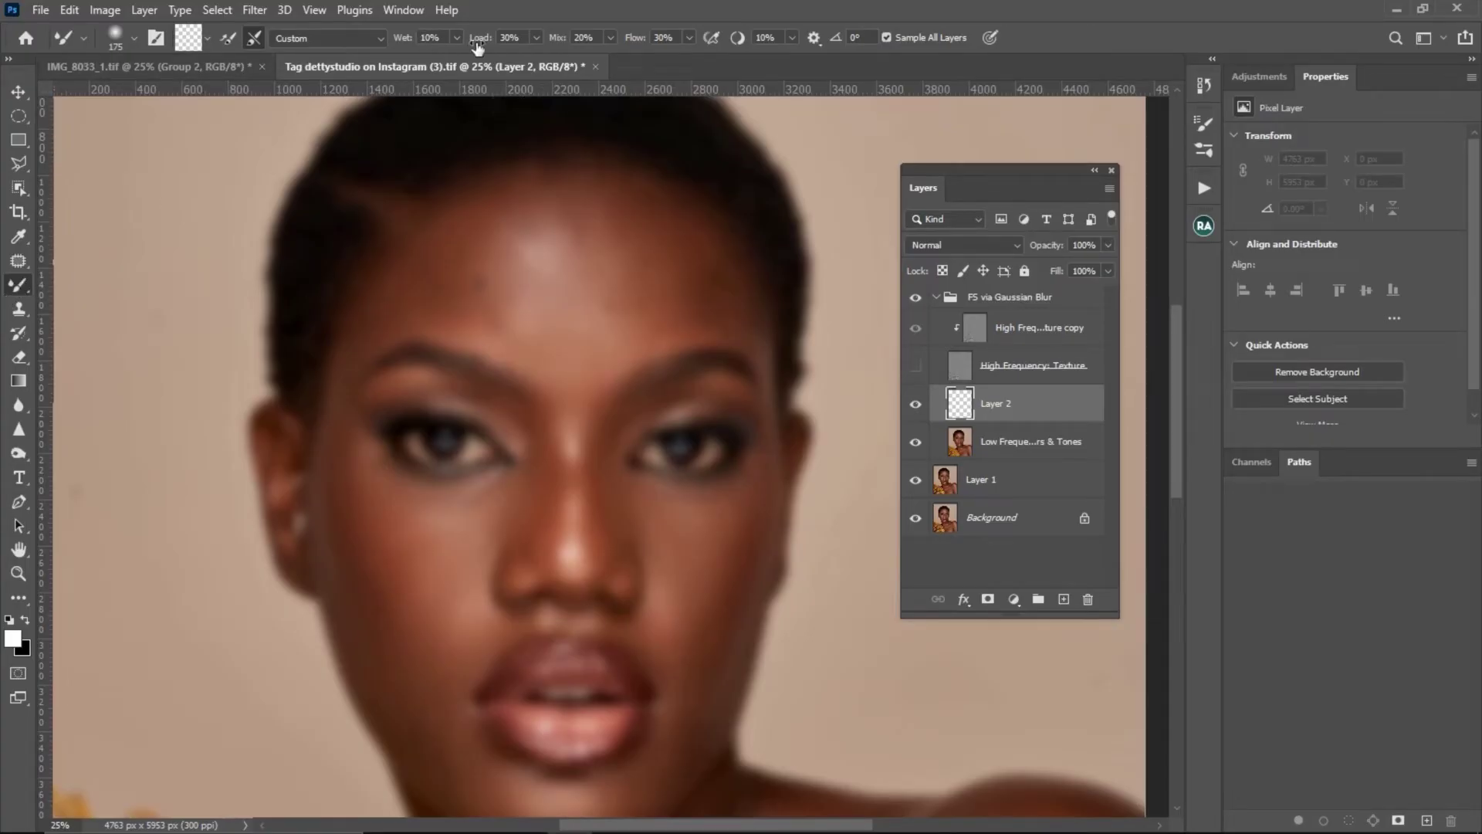
- Blend the centre and the image-left side of the forehead on the new layer with the Mixer Brush at 250 to 300 px
left_click_drag(592, 287, 622, 317)
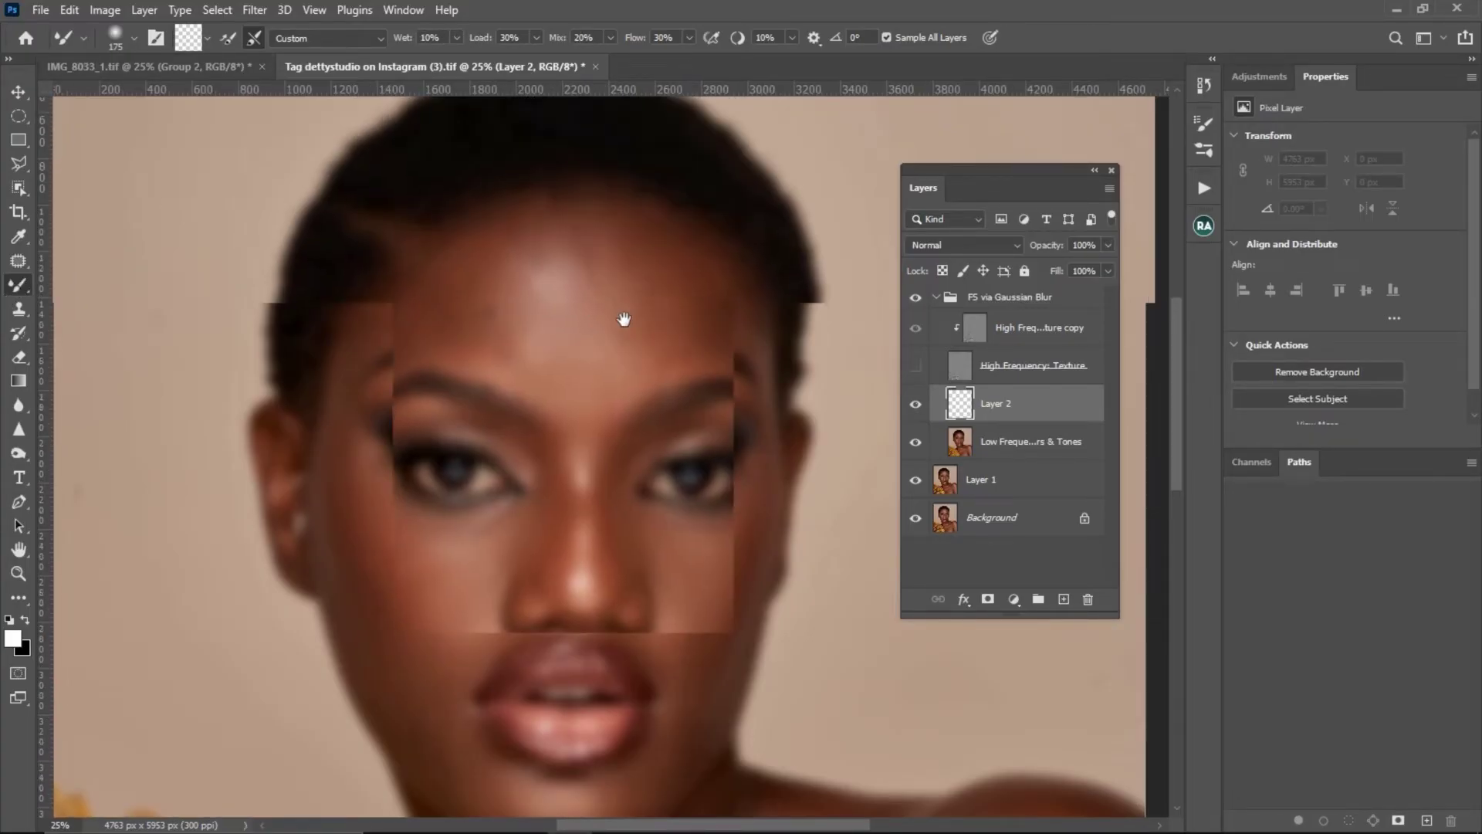
key("bracketleft")
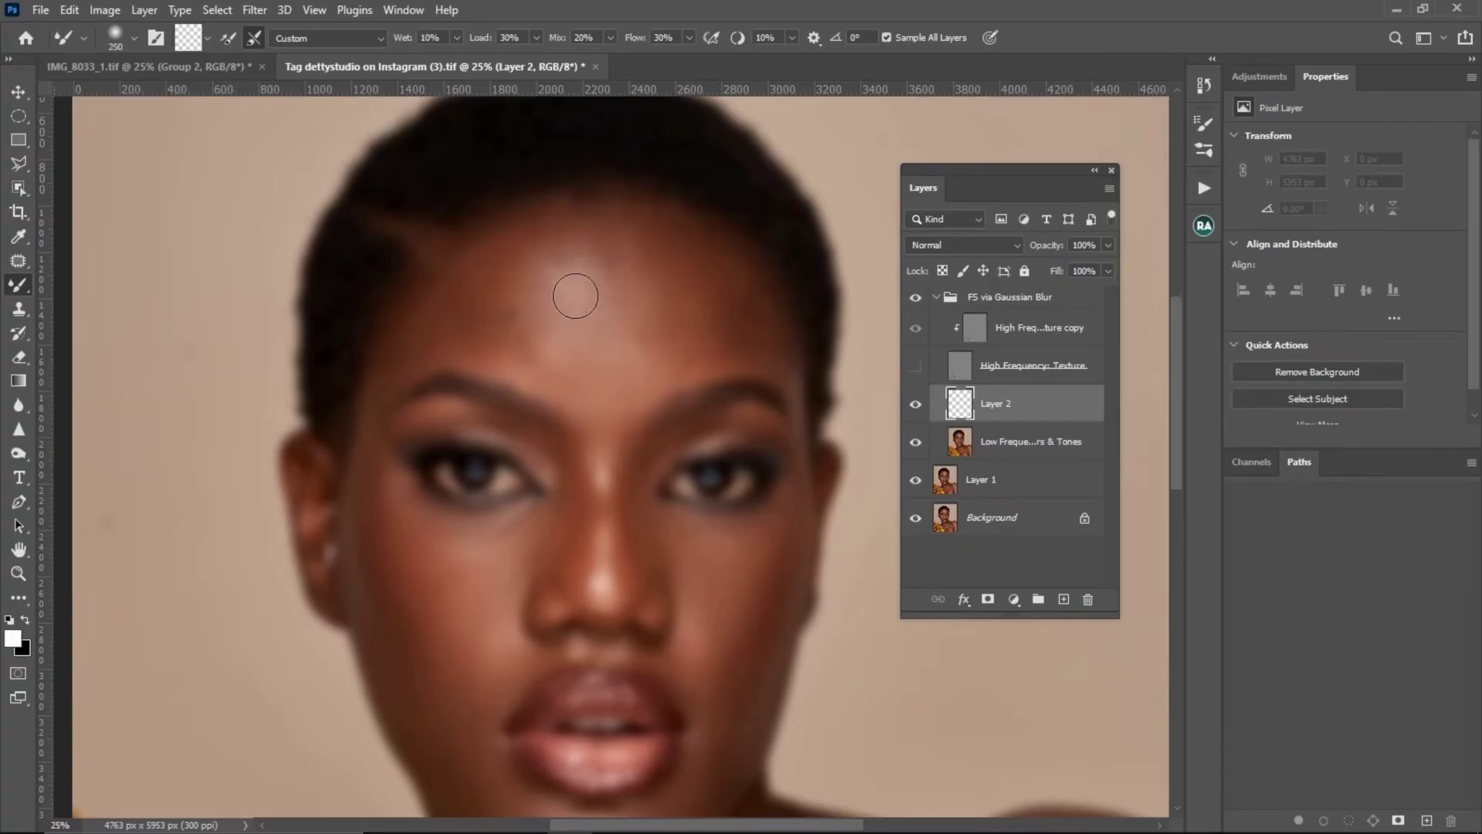
key("bracketright")
mouse_move(558, 287)
left_mouse_down()
mouse_move(577, 329)
mouse_move(582, 302)
mouse_move(548, 337)
mouse_move(591, 323)
mouse_move(602, 362)
left_mouse_up()
key("bracketright")
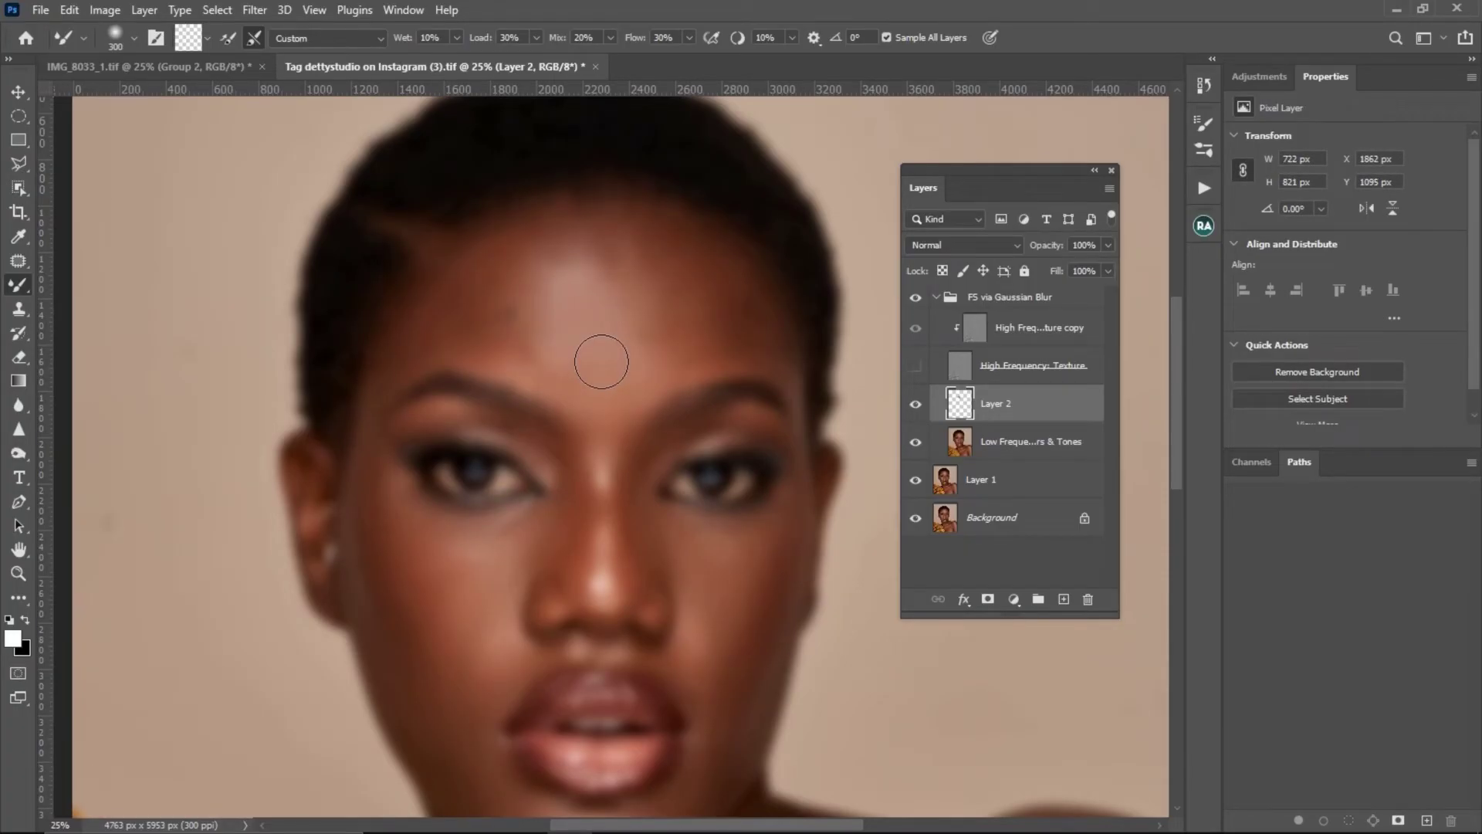
mouse_move(498, 281)
left_mouse_down()
mouse_move(477, 312)
mouse_move(502, 266)
mouse_move(501, 342)
mouse_move(473, 294)
mouse_move(481, 345)
mouse_move(402, 363)
mouse_move(457, 324)
mouse_move(433, 326)
mouse_move(494, 344)
left_mouse_up()
- Blend the tones across the image-right side and upper part of the forehead, adjusting the Mixer Brush size to each area
key("bracketleft")
key("bracketleft")
key("bracketleft")
key("bracketright")
key("bracketright")
key("bracketright")
mouse_move(735, 316)
left_mouse_down()
mouse_move(764, 335)
mouse_move(672, 355)
left_mouse_up()
key("bracketright")
key("bracketright")
mouse_move(685, 273)
left_mouse_down()
mouse_move(644, 256)
mouse_move(643, 235)
mouse_move(616, 254)
left_mouse_up()
- Blend the lower forehead just above the eyebrows with an enlarged Mixer Brush, finishing at 500 px
key("bracketright")
key("bracketright")
key("bracketright")
left_click_drag(590, 373, 608, 382)
key("bracketleft")
key("bracketleft")
key("bracketleft")
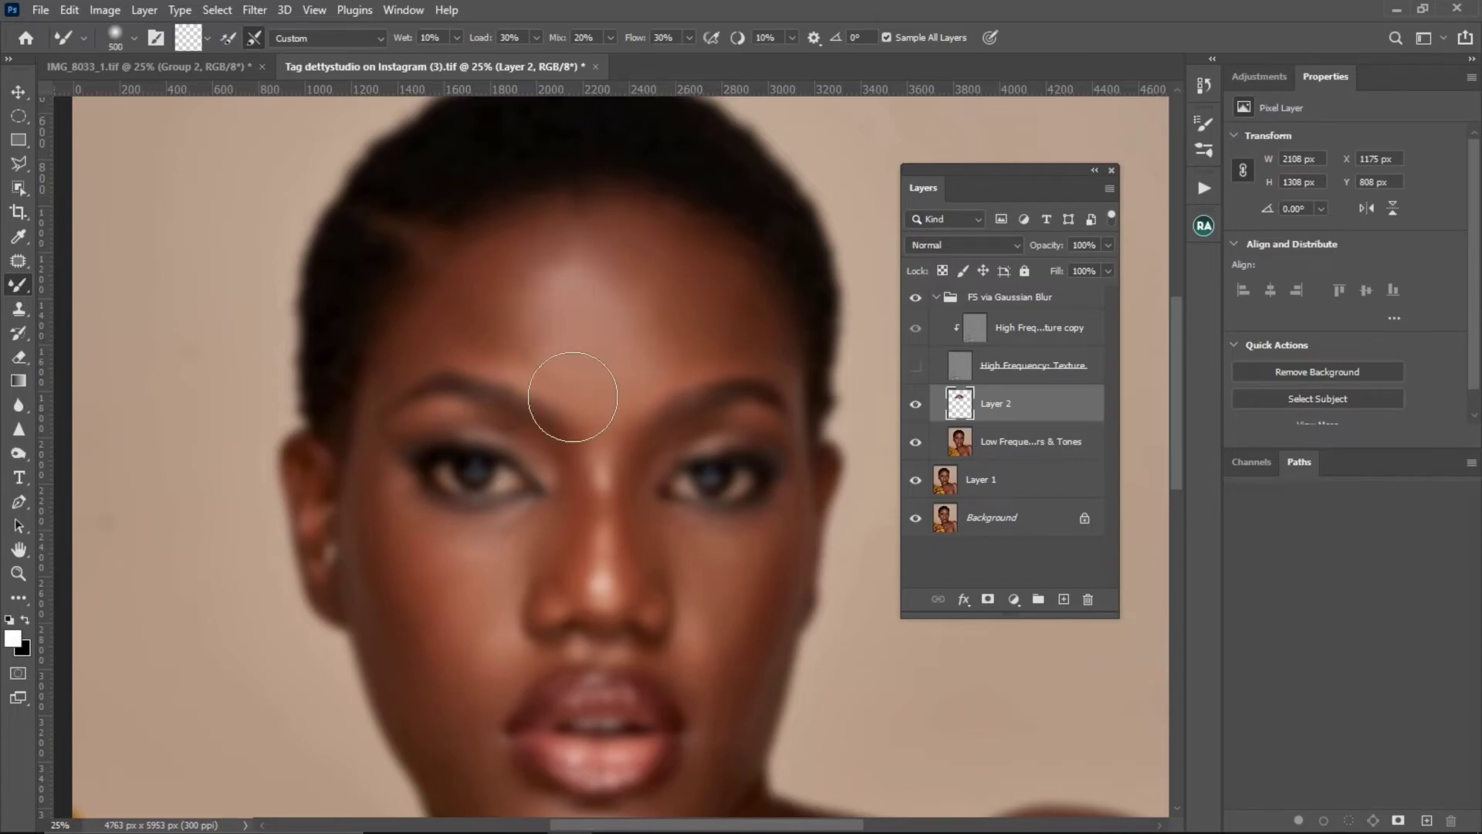
- Blend the outer part of the image-left cheek down to the jaw, finishing with a 500 px Mixer Brush
key("bracketleft")
key("]")
key("[")
key("]")
left_click_drag(371, 514, 433, 650)
key("[")
key("[")
key("]")
key("]")
key("]")
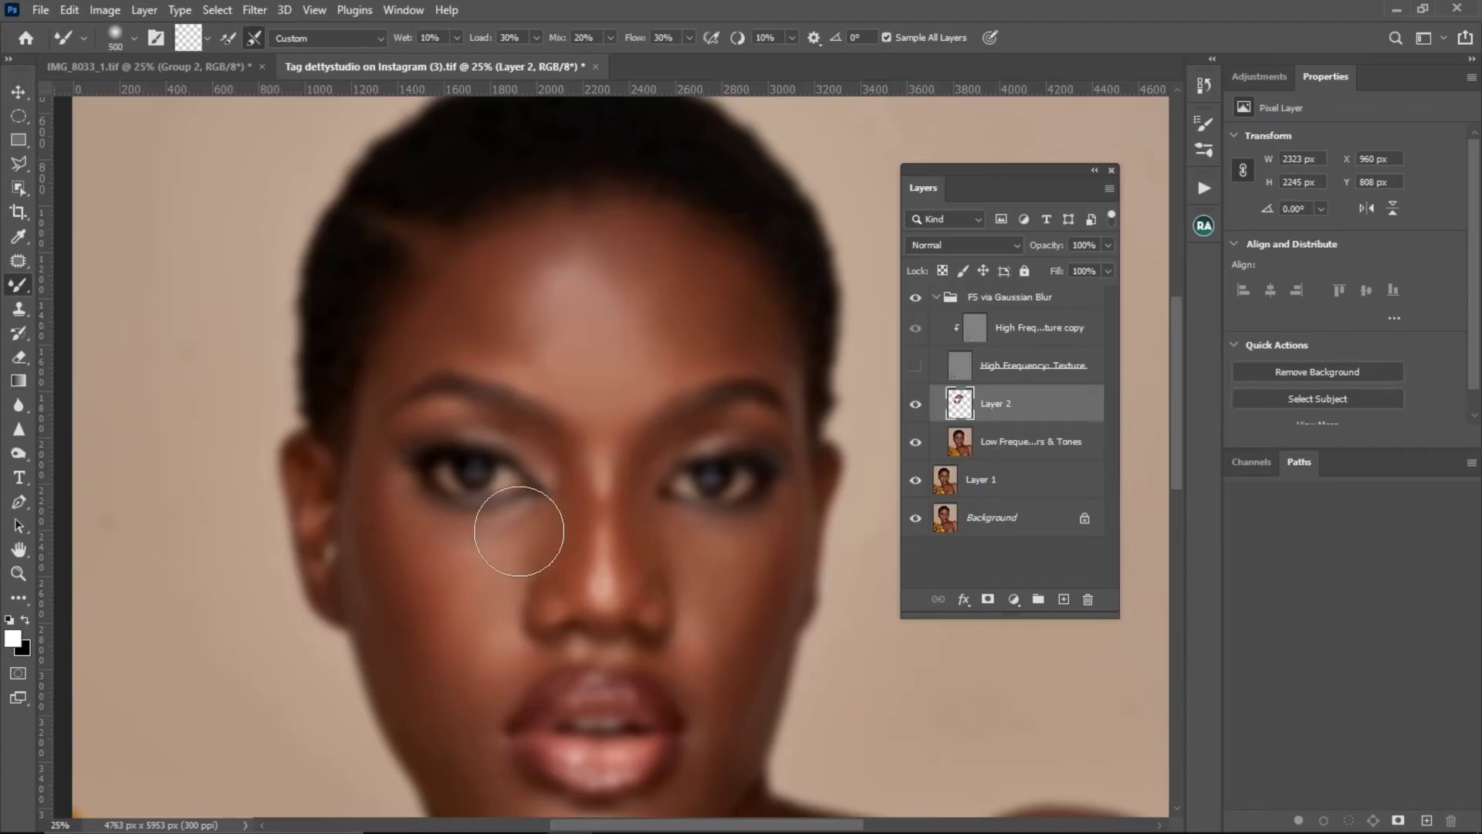
- Blend the image-left cheek from under the eye down to the area beside the mouth
left_click_drag(518, 533, 410, 529)
key("]")
key("]")
key("[")
key("[")
key("[")
mouse_move(421, 632)
left_mouse_down()
mouse_move(476, 718)
mouse_move(473, 686)
mouse_move(491, 697)
left_mouse_up()
- Blend the tones of the chin and lower jaw with a 500 px Mixer Brush, and reduce the brush to 300 px
key("space")
left_click_drag(562, 609, 569, 476)
key("[")
key("[")
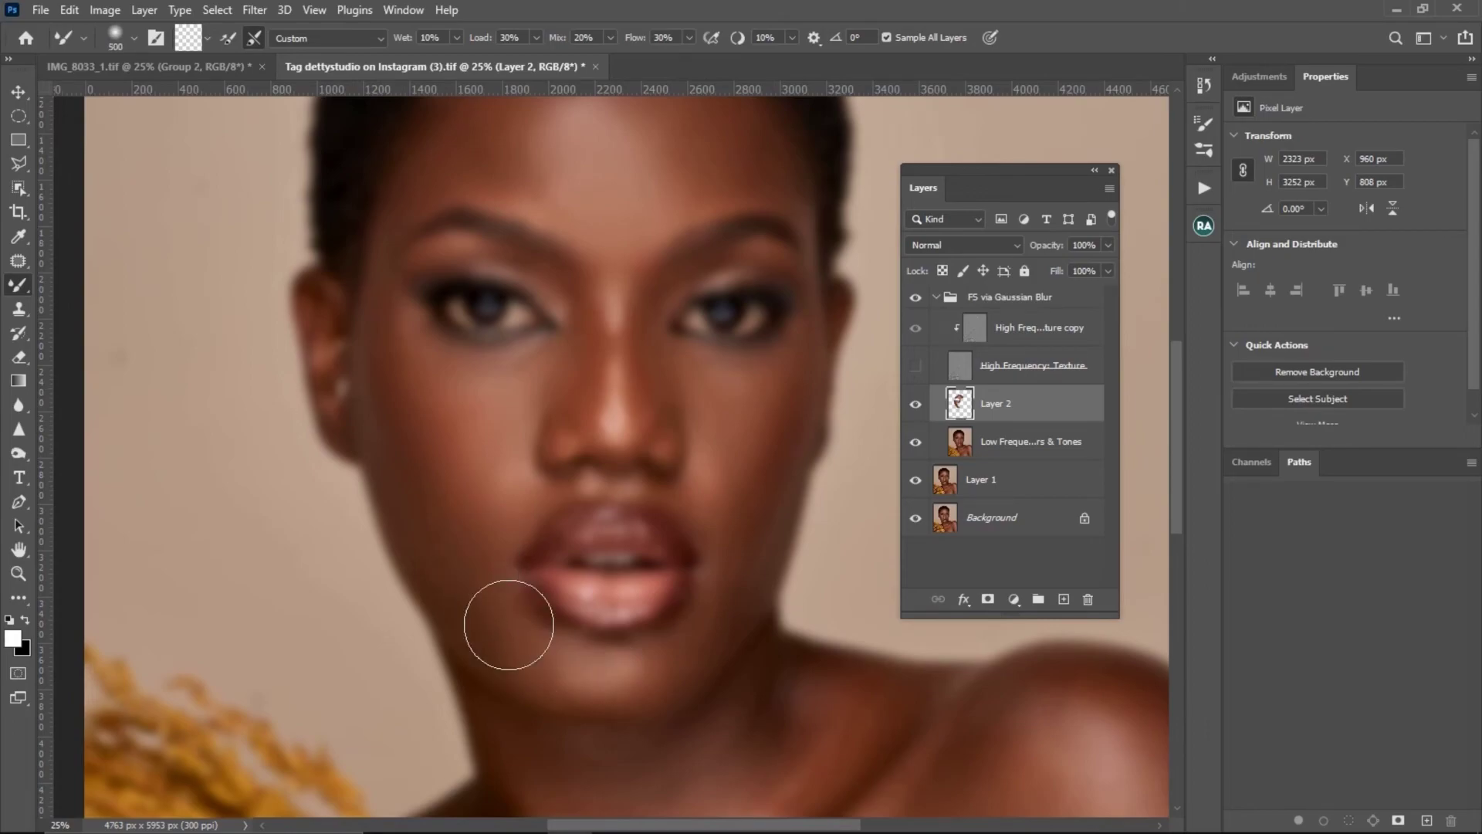
key("bracketleft")
key("bracketleft")
key("bracketleft")
key("bracketleft")
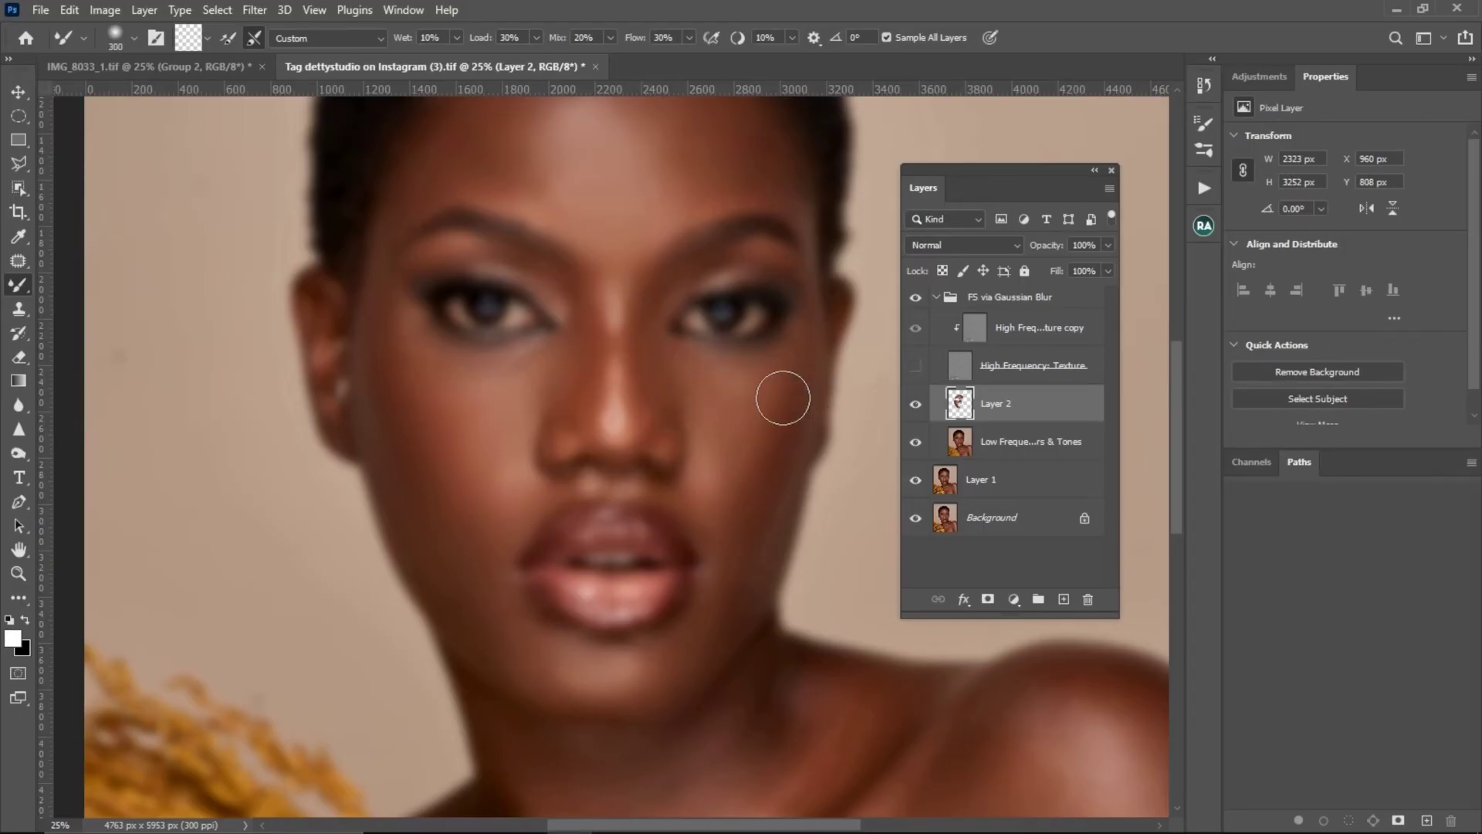
- Blend the image-right cheek and the skin beside the mouth, varying the Mixer Brush size and ending at 300 px
key("bracketright")
key("bracketright")
key("bracketright")
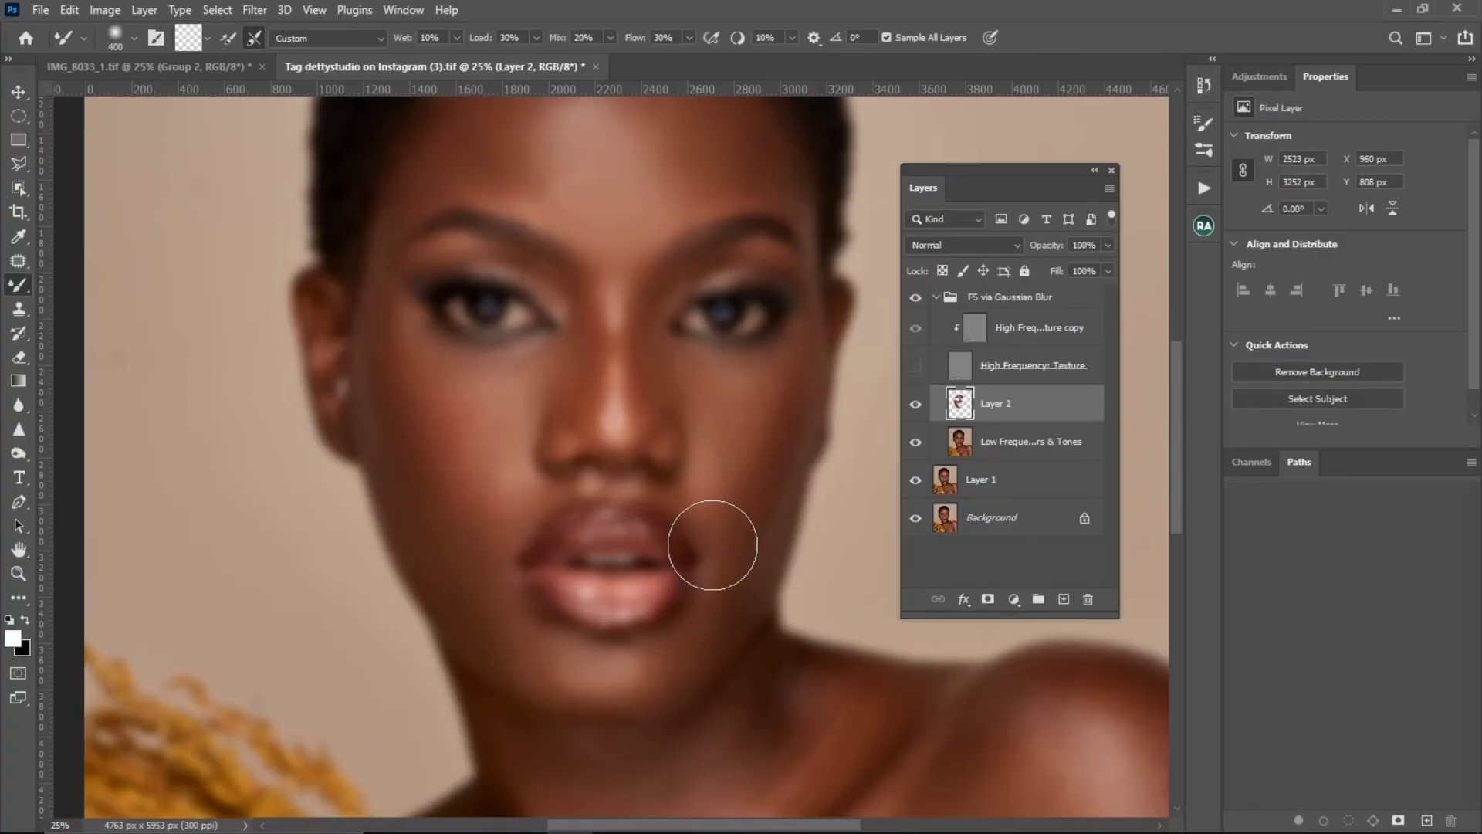
key("bracketleft")
key("bracketleft")
key("bracketleft")
key("bracketleft")
key("bracketleft")
key("bracketleft")
key("bracketleft")
key("bracketright")
key("bracketright")
key("bracketright")
key("bracketright")
key("bracketright")
key("bracketright")
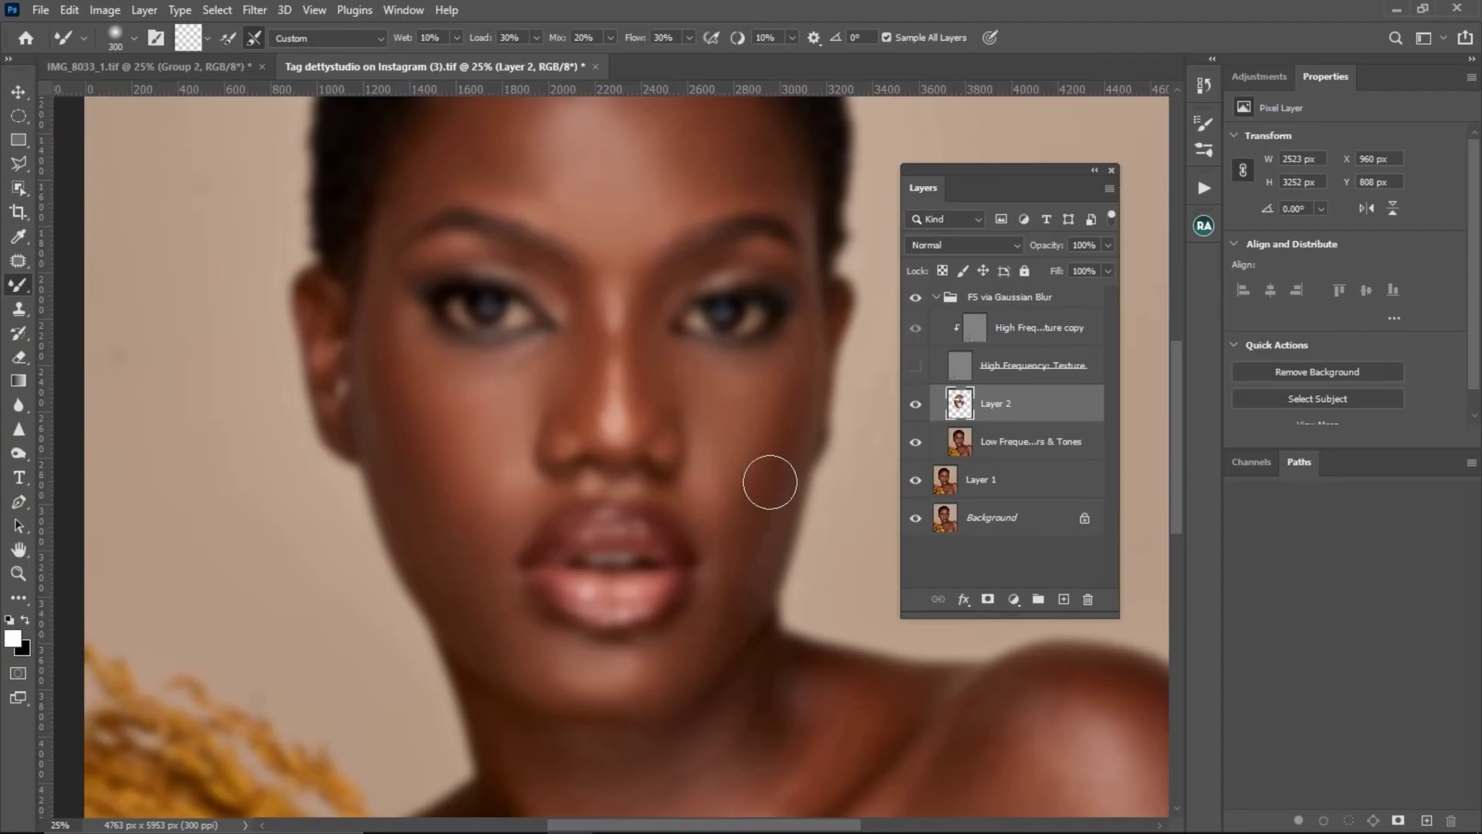
- Reduce the Mixer Brush to 175 px and show the High Frequency: Texture layer again
key("bracketleft")
key("bracketleft")
key("bracketleft")
key("bracketleft")
key("bracketleft")
left_click(916, 367)
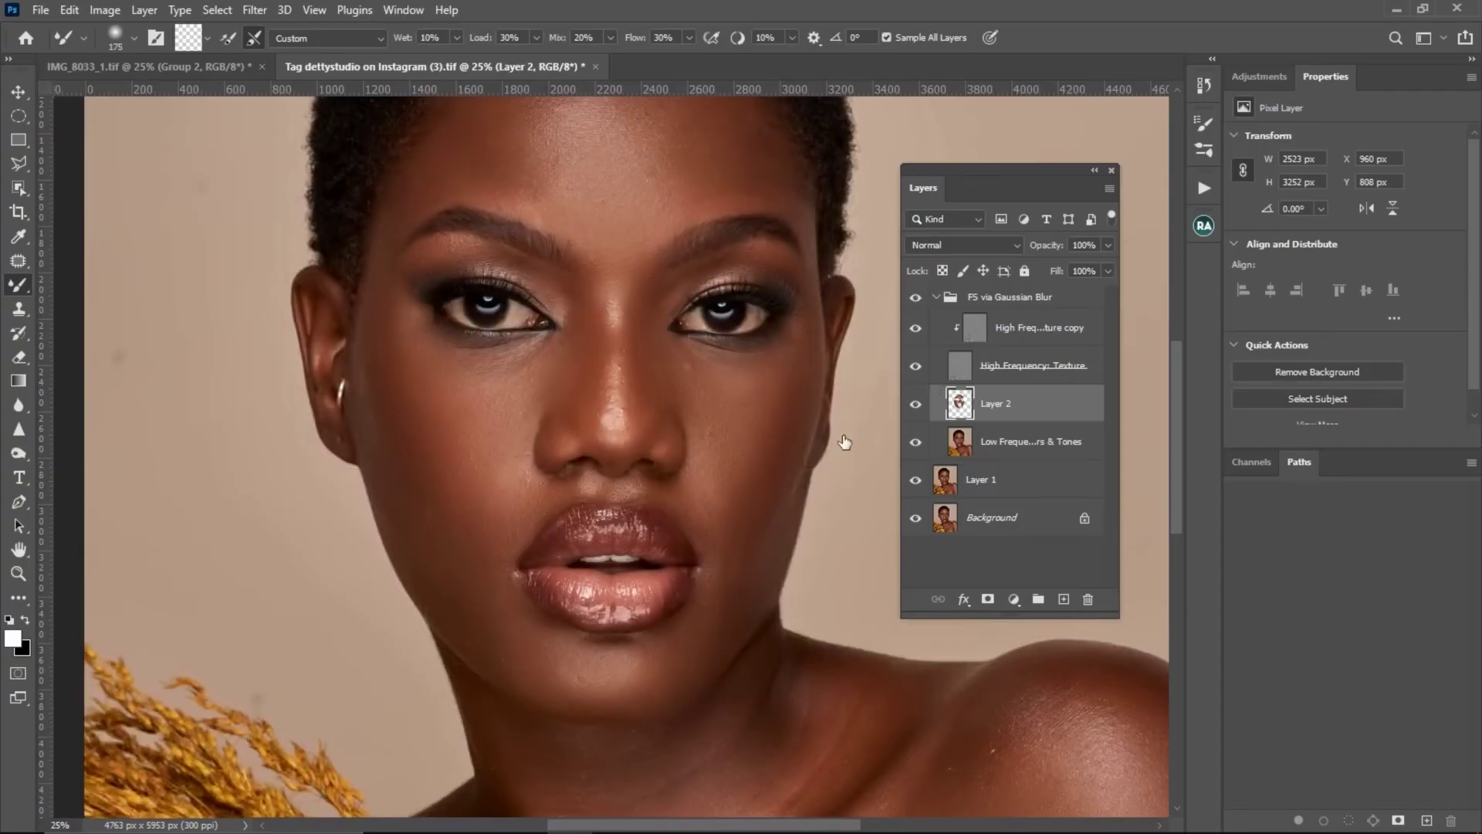
- Toggle the FS via Gaussian Blur group and the new tone layer to compare the retouch, and view the portrait at 16.67%
scroll(741, 464, "up", 1)
left_click_drag(741, 464, 732, 461)
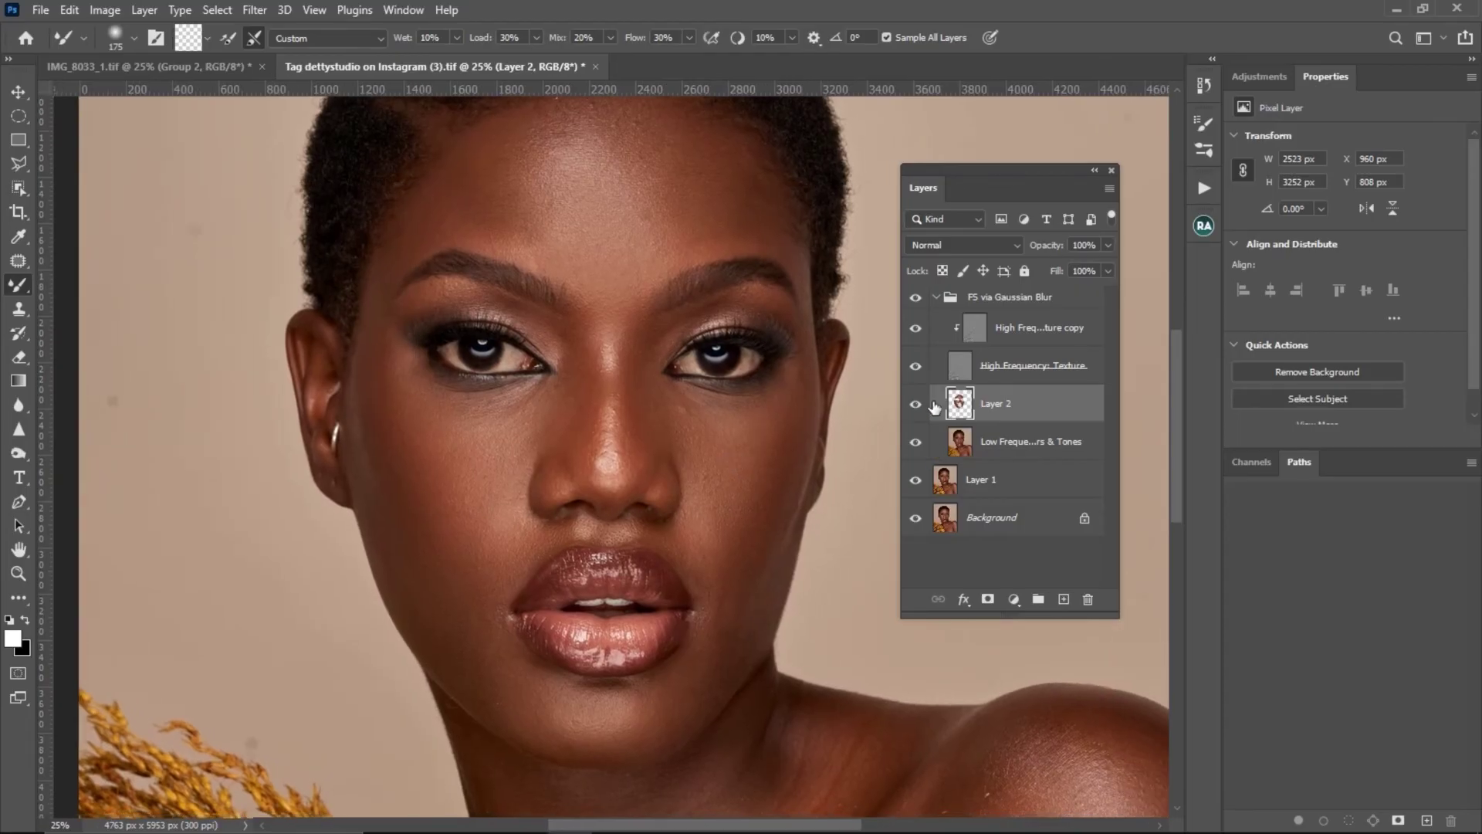
left_click(914, 300)
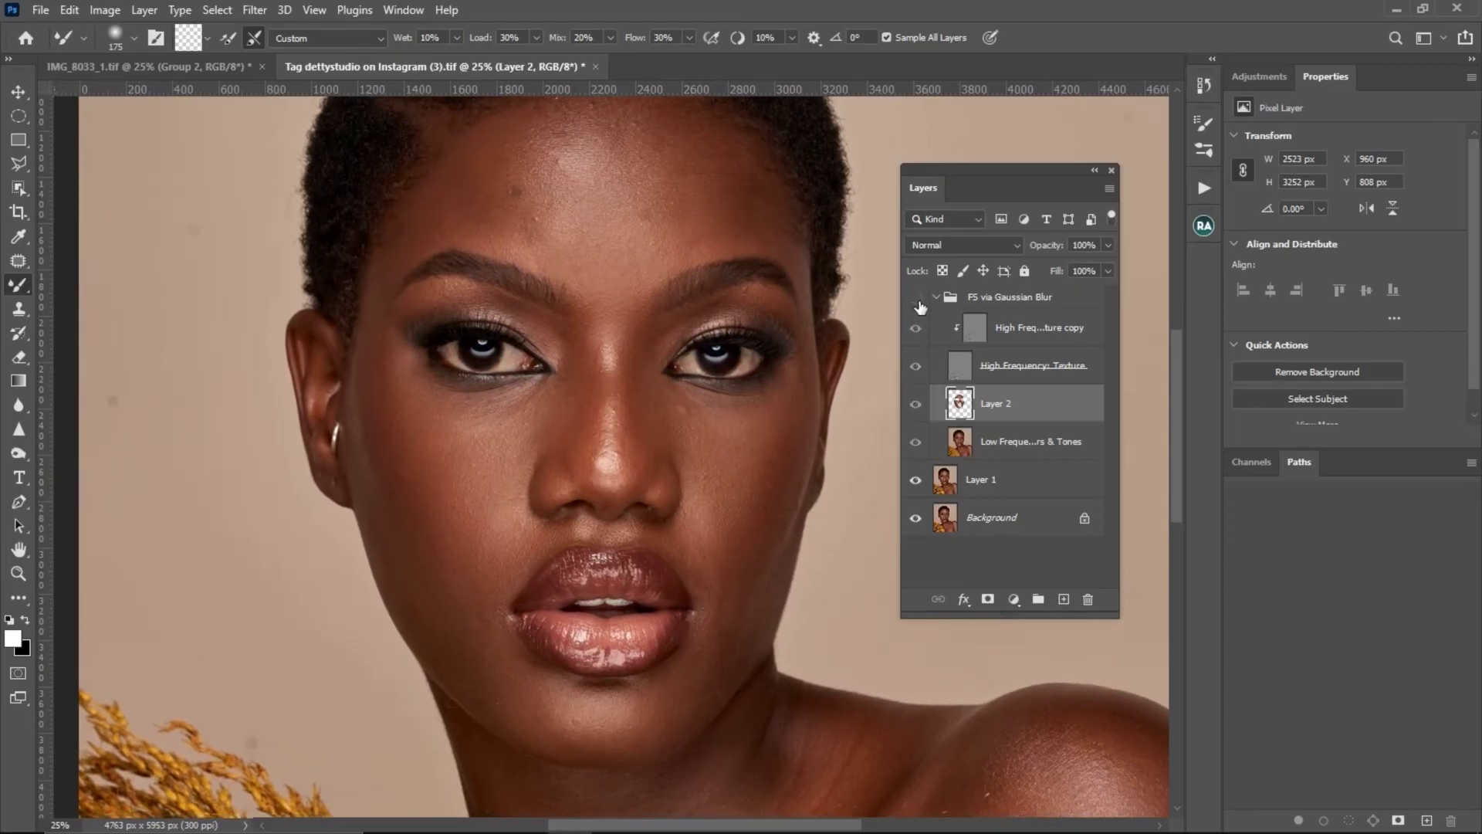
left_click(917, 301)
left_click(916, 301)
left_click(917, 302)
left_click(917, 404)
left_click(917, 405)
key("z")
left_click(669, 382, "alt")
left_click(669, 382, "alt")
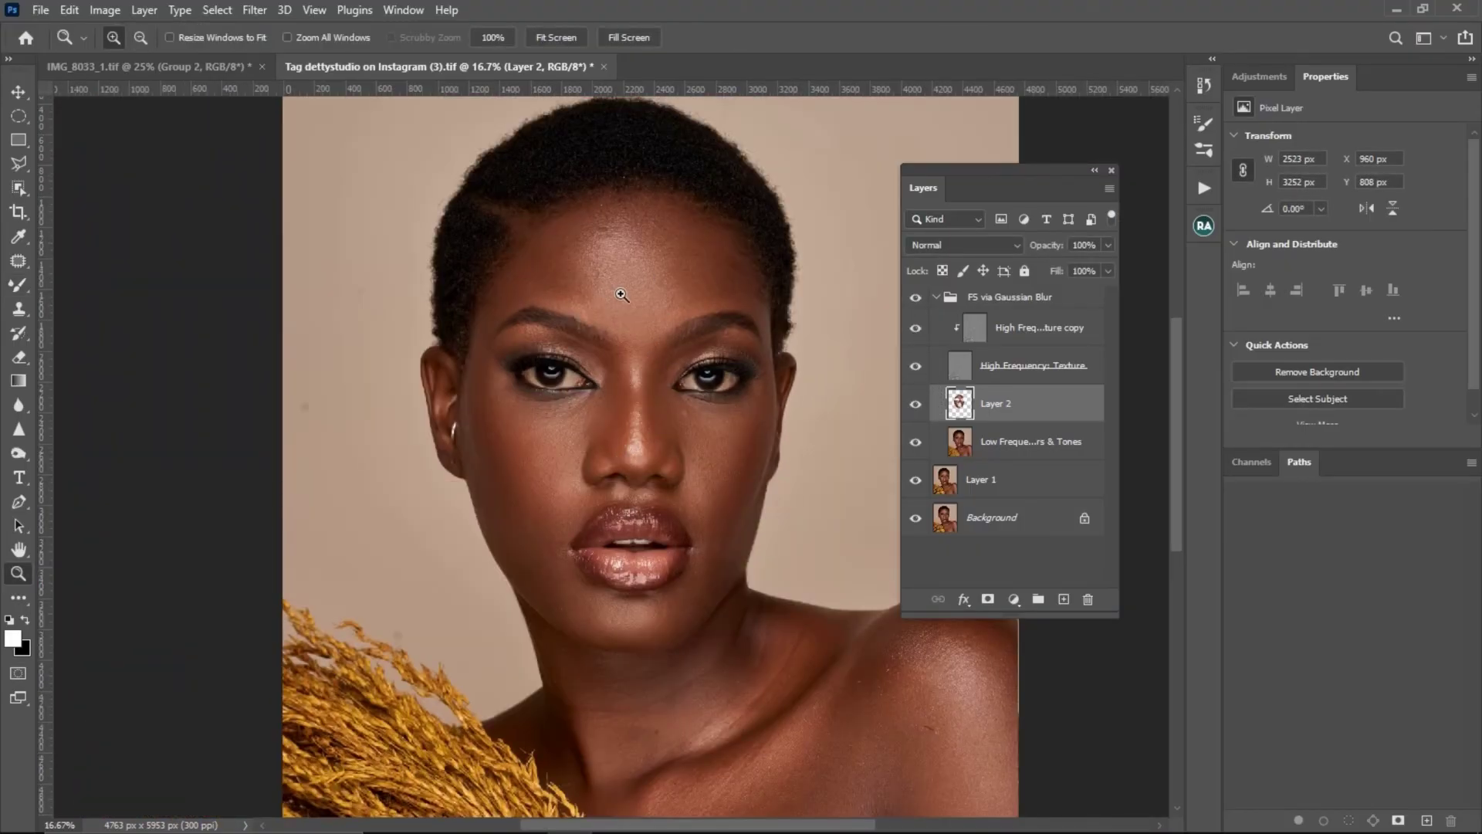